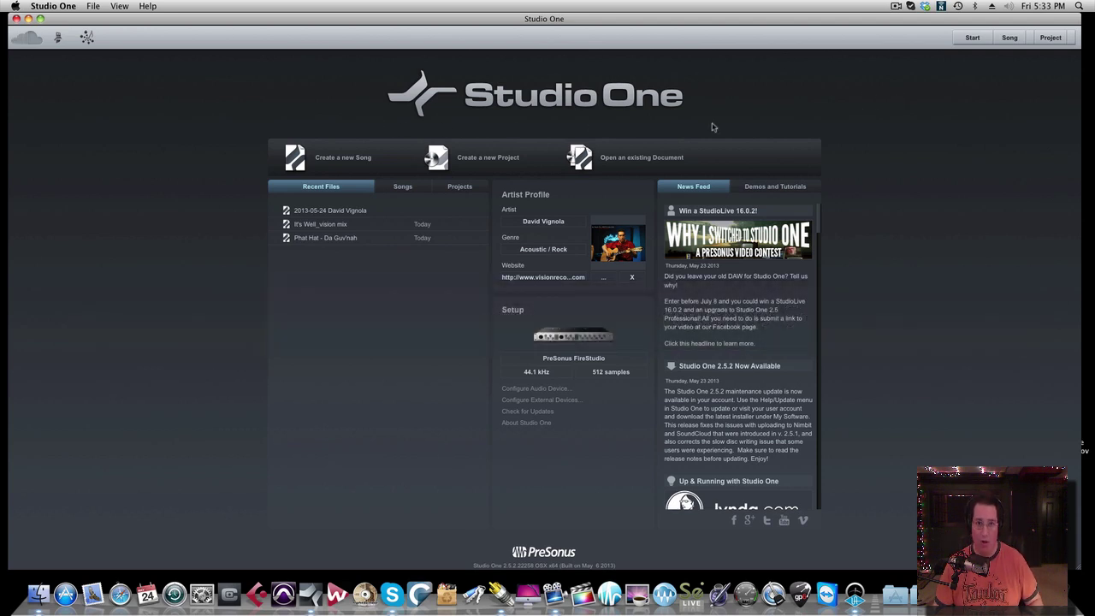
Start a new song and set its save location to Studio One Songs > 2013 > Songs in the Studio One folder on Main 640 Gig.
left_click(336, 160)
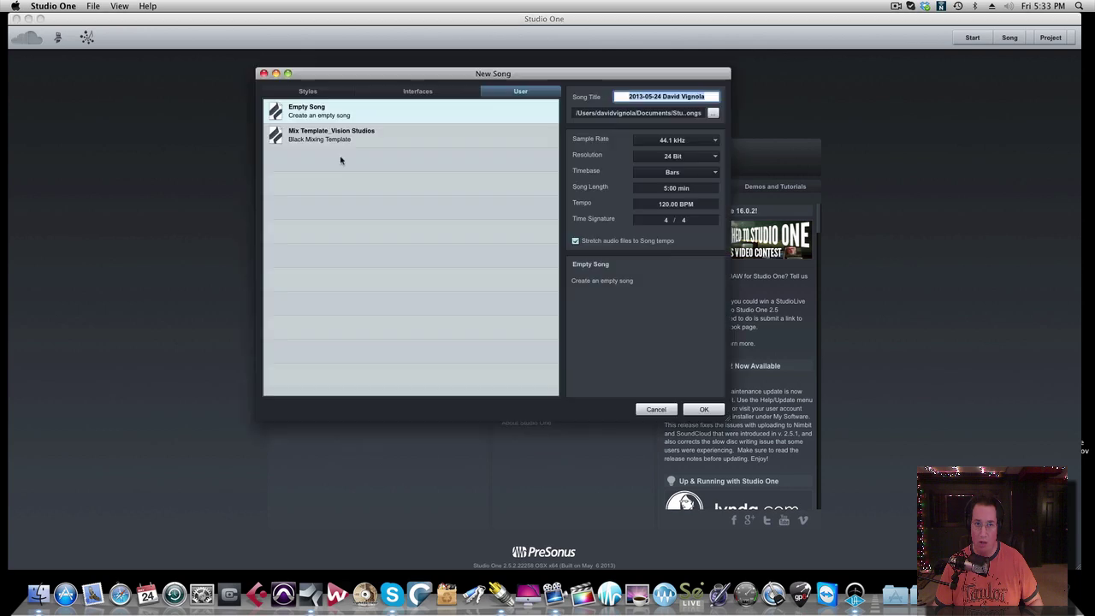
left_click(712, 113)
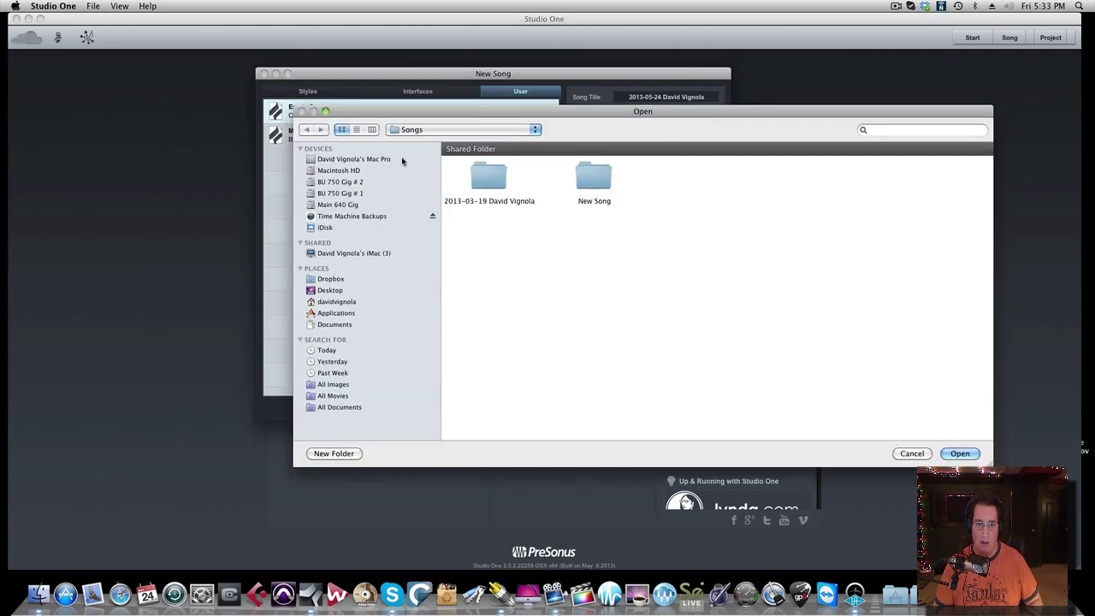
left_click(337, 204)
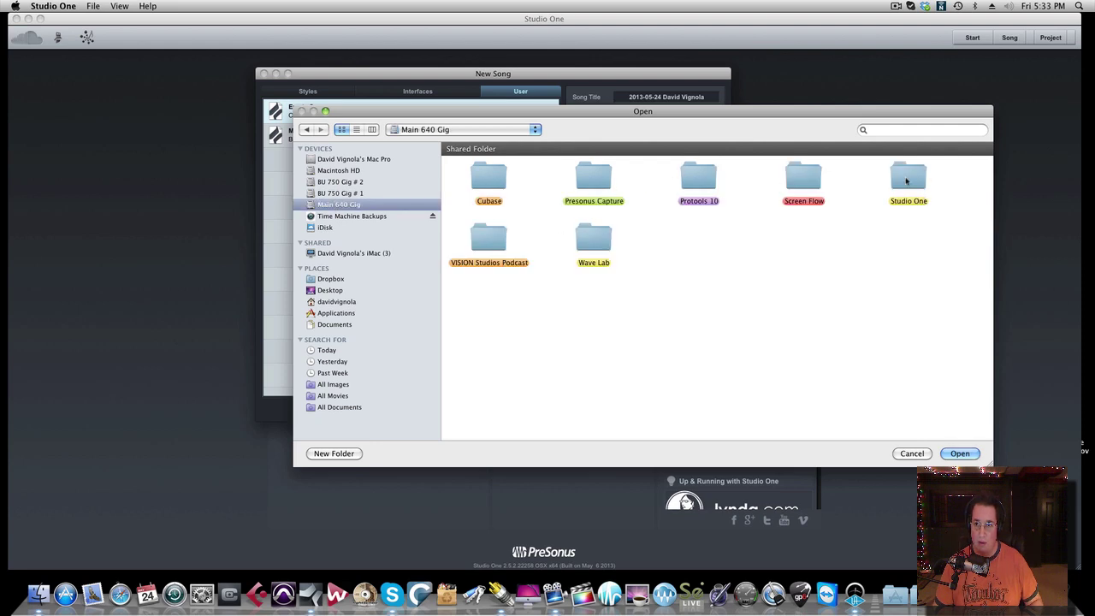
double_click(907, 180)
double_click(483, 181)
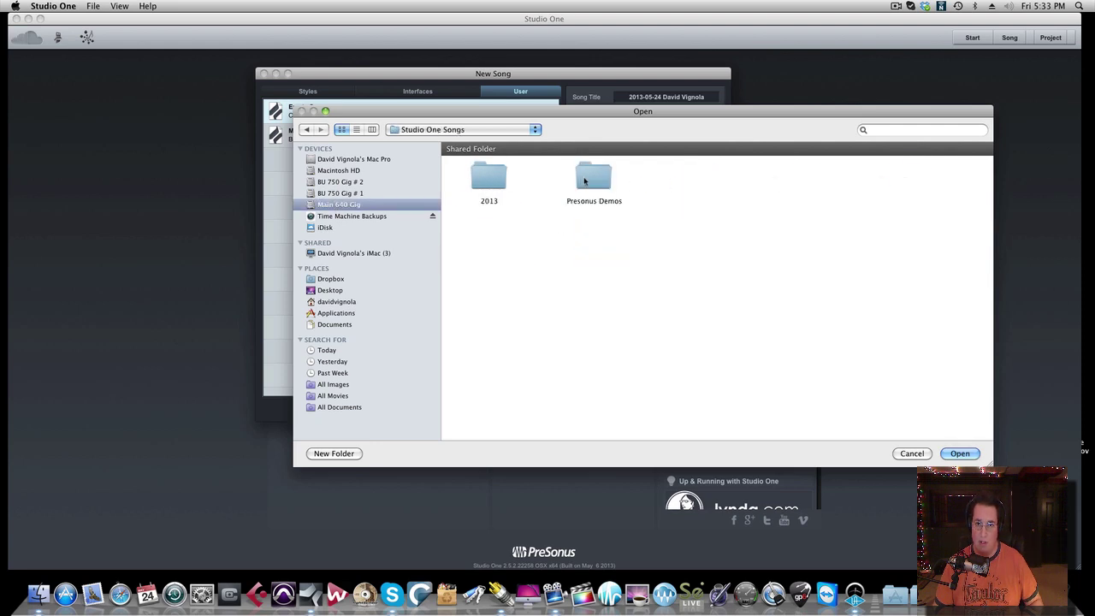
double_click(493, 176)
left_click(809, 170)
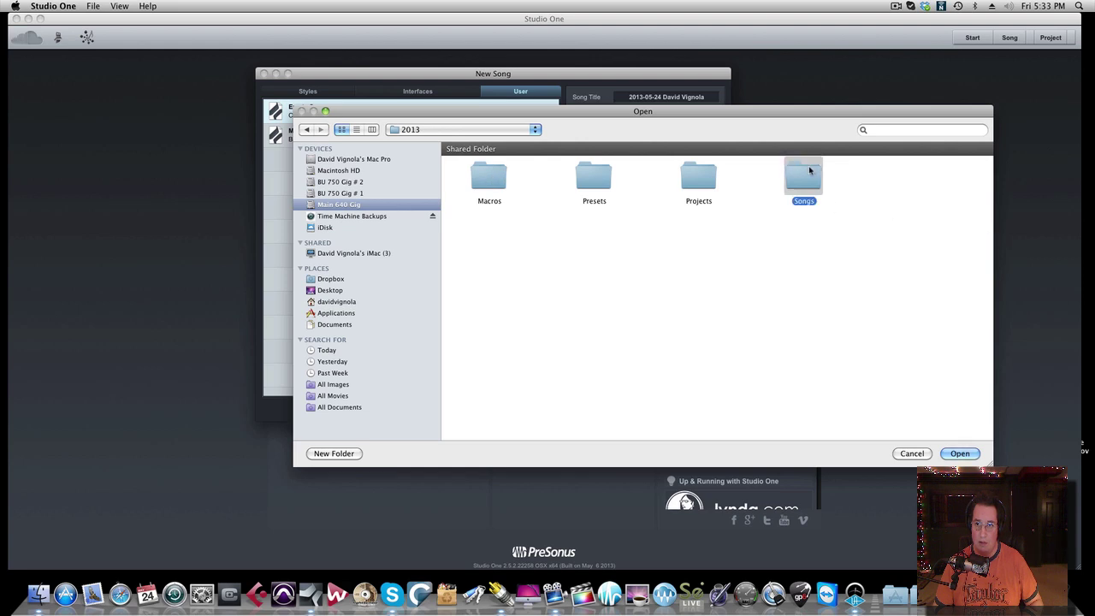
double_click(809, 170)
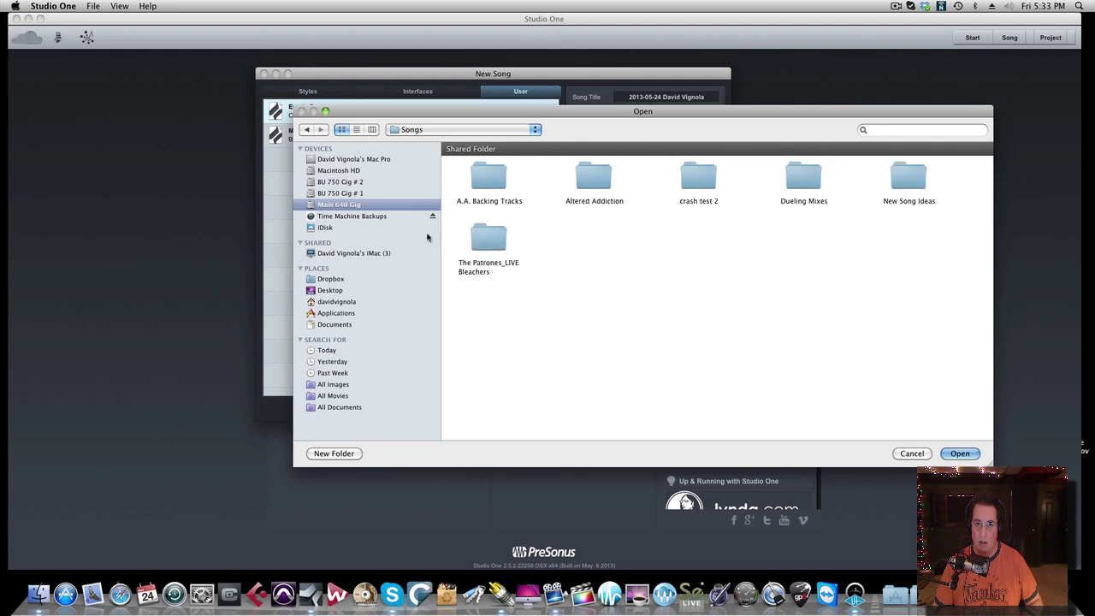
left_click(959, 454)
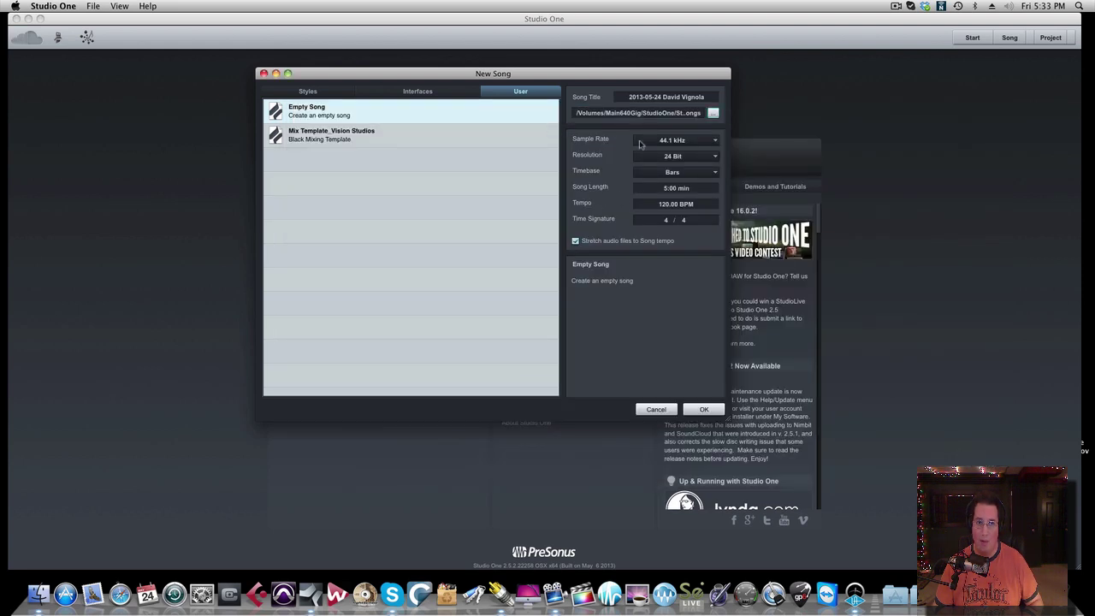
Title the empty song "Mix Template_Vision" and create it.
left_click(658, 99)
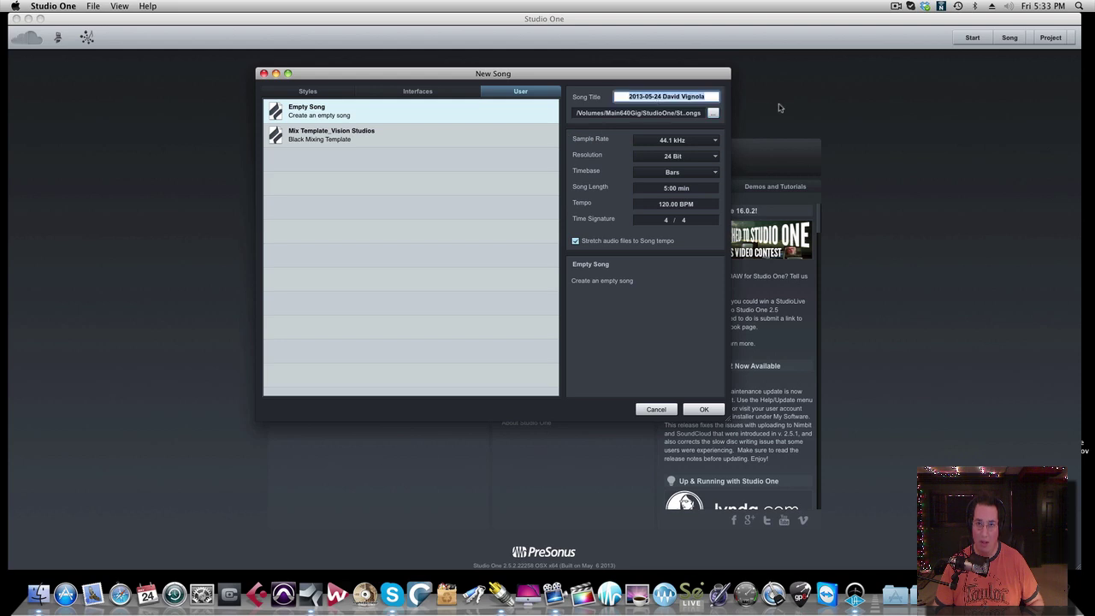
key("BackSpace")
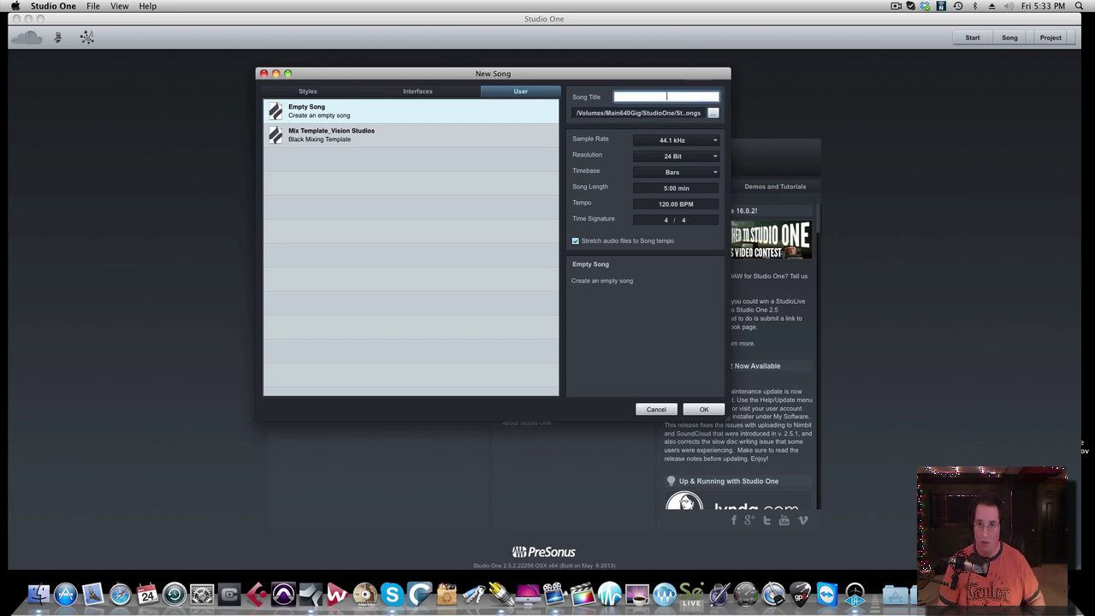
type("Mi")
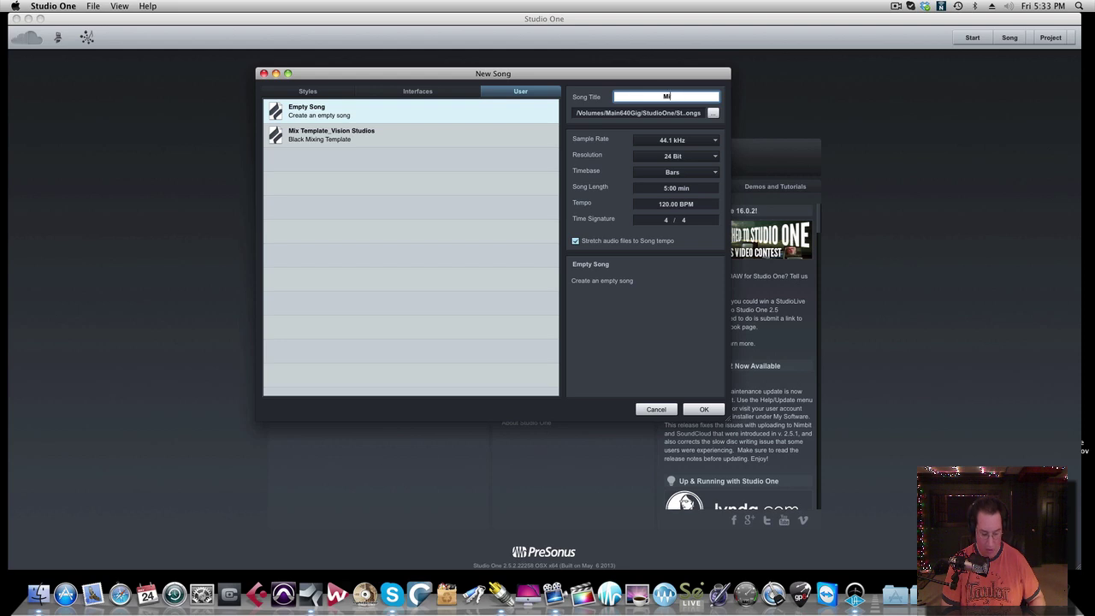
type("x Template")
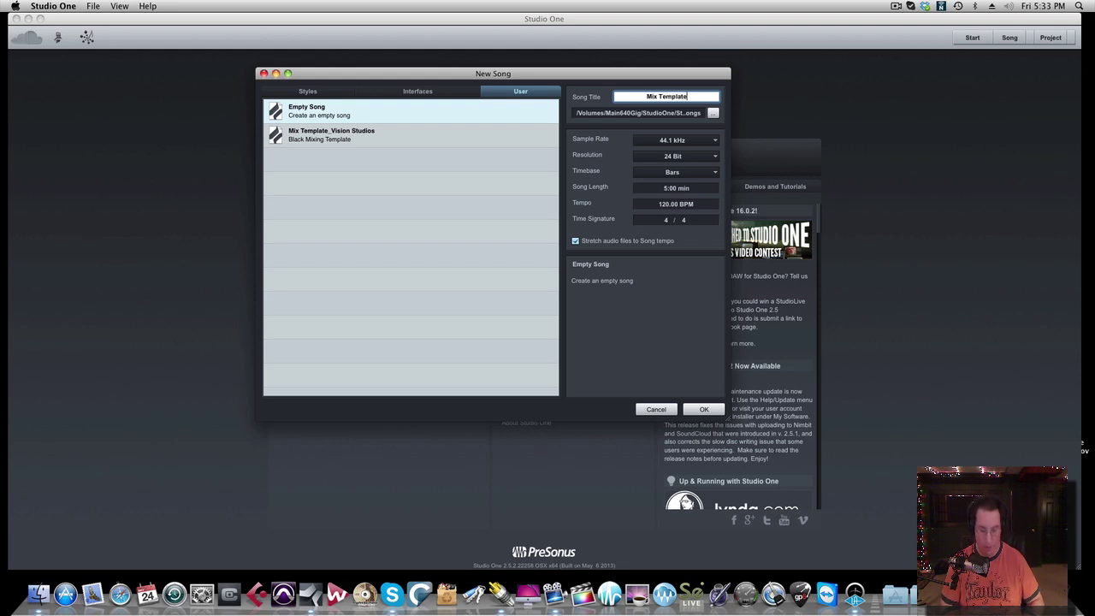
type("_")
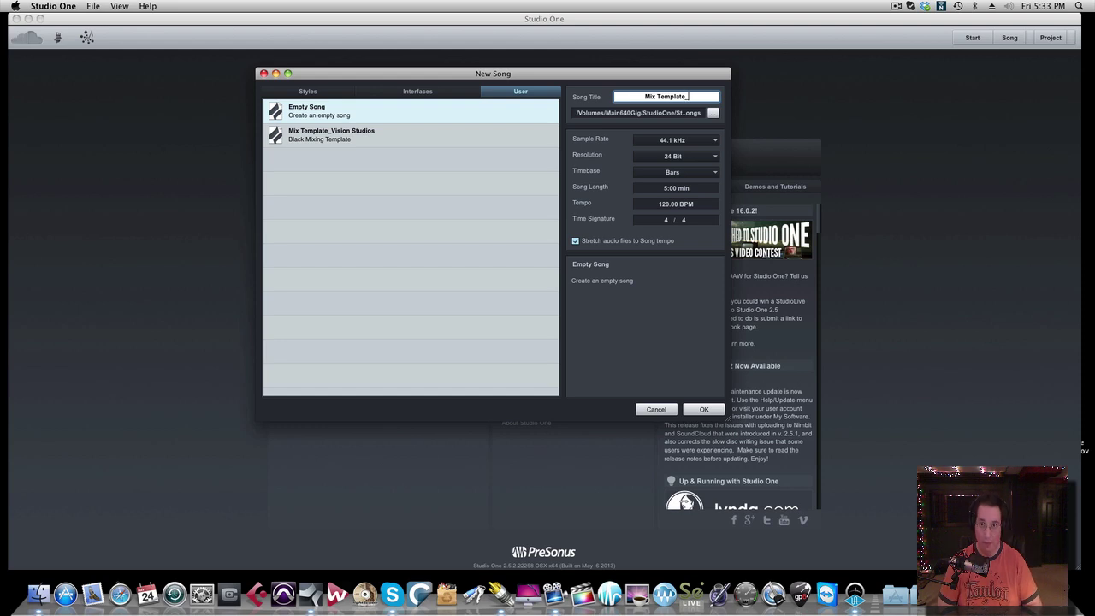
type("Vision")
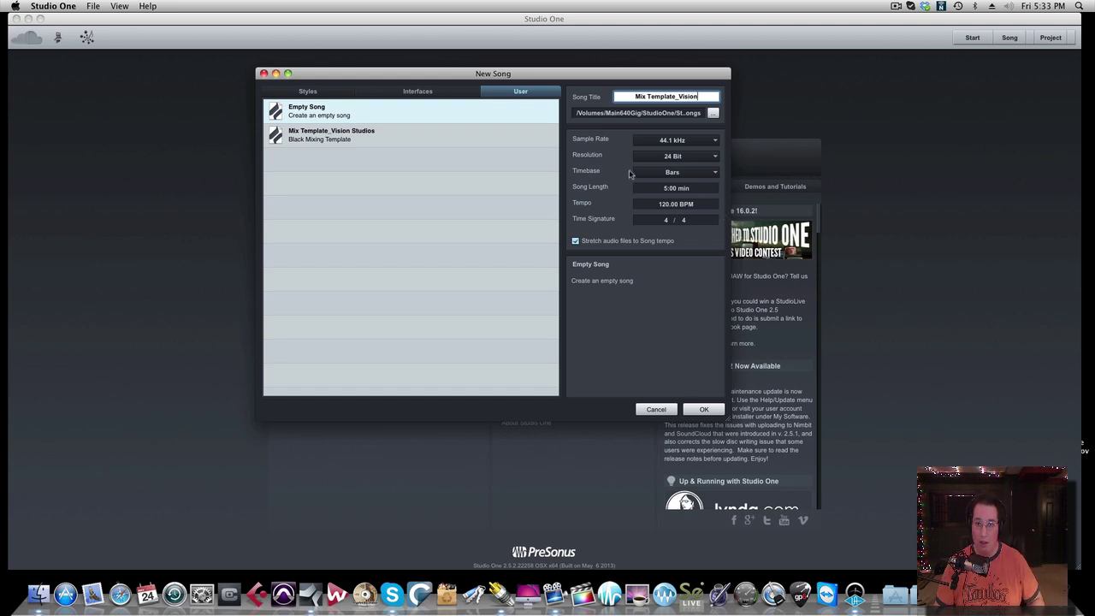
left_click(704, 410)
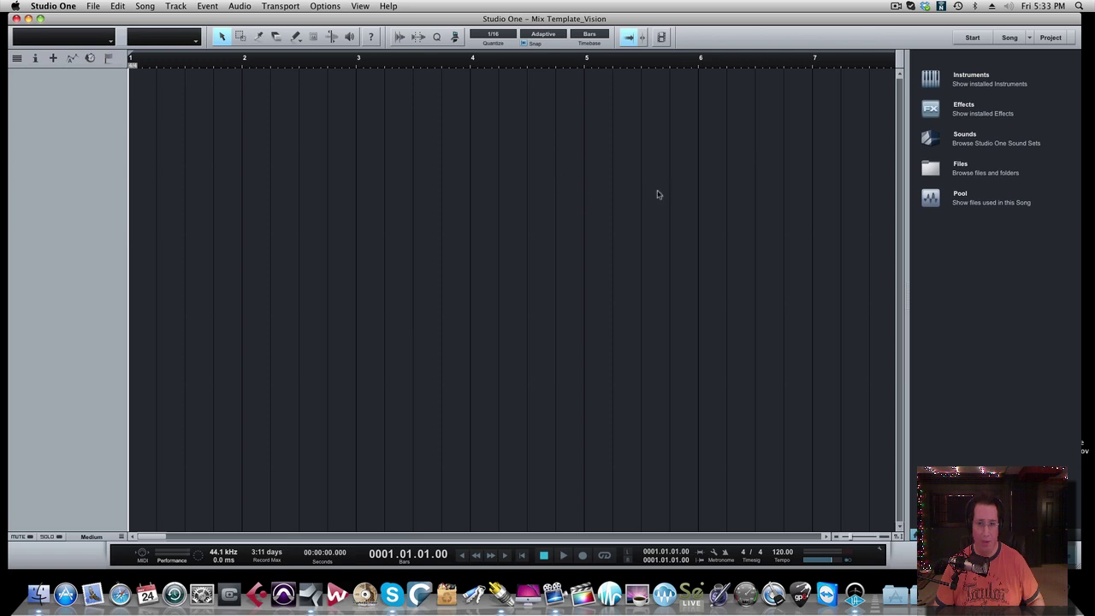
Save the song as a template with the description "Blank Mix Template".
left_click(92, 8)
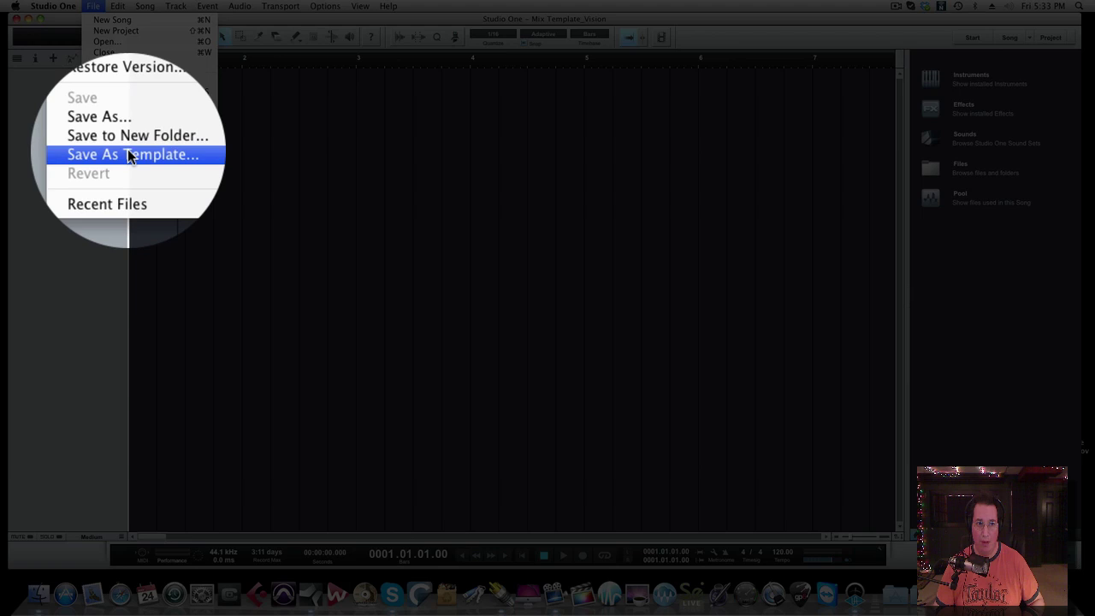
left_click(111, 152)
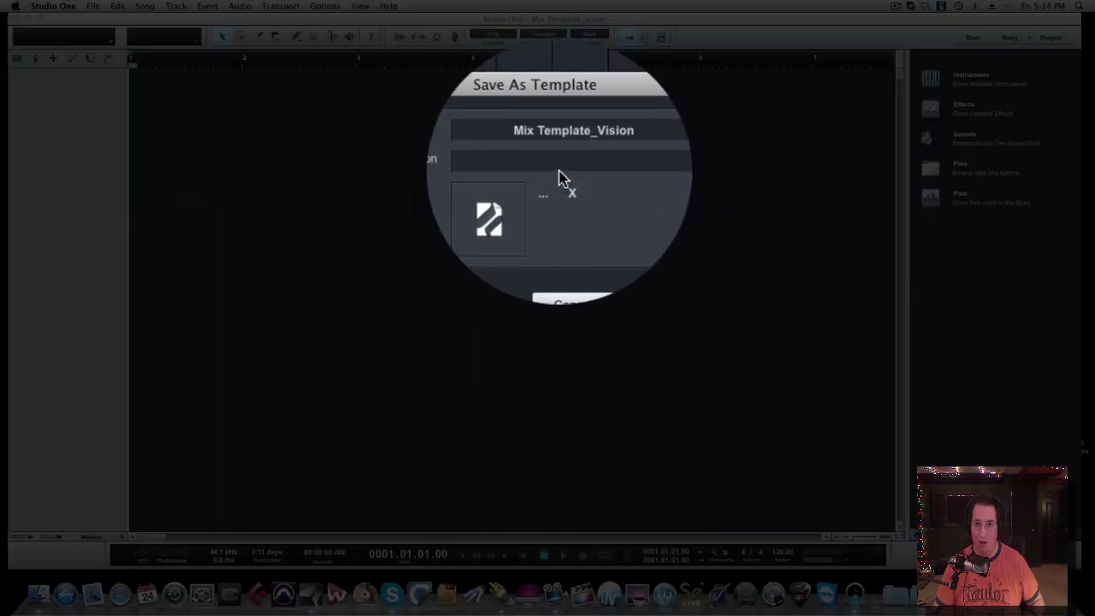
left_click(561, 165)
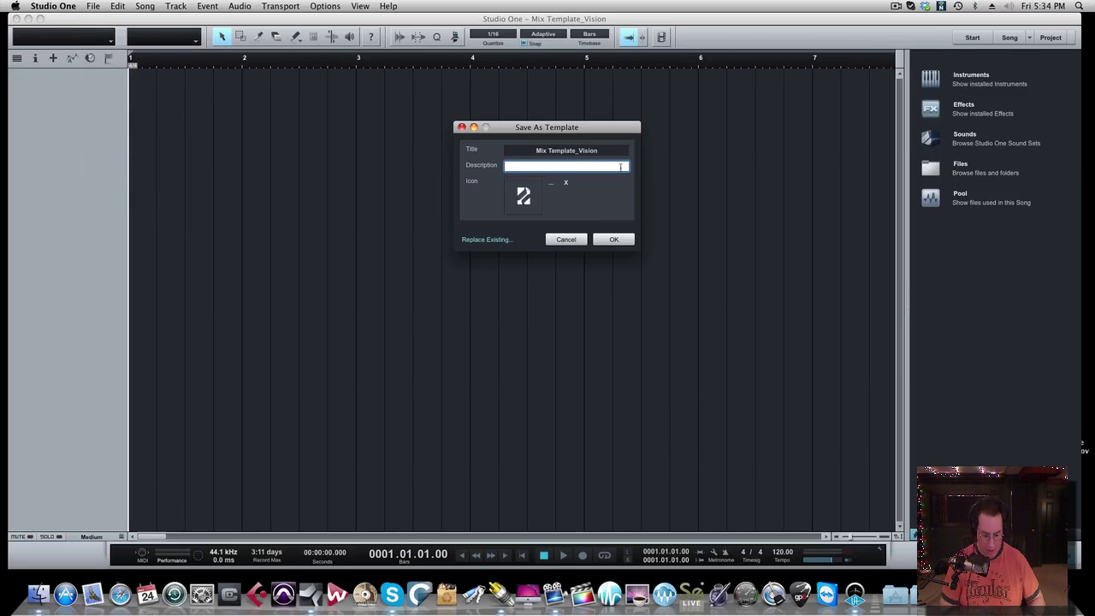
type("Blank Mix Templat")
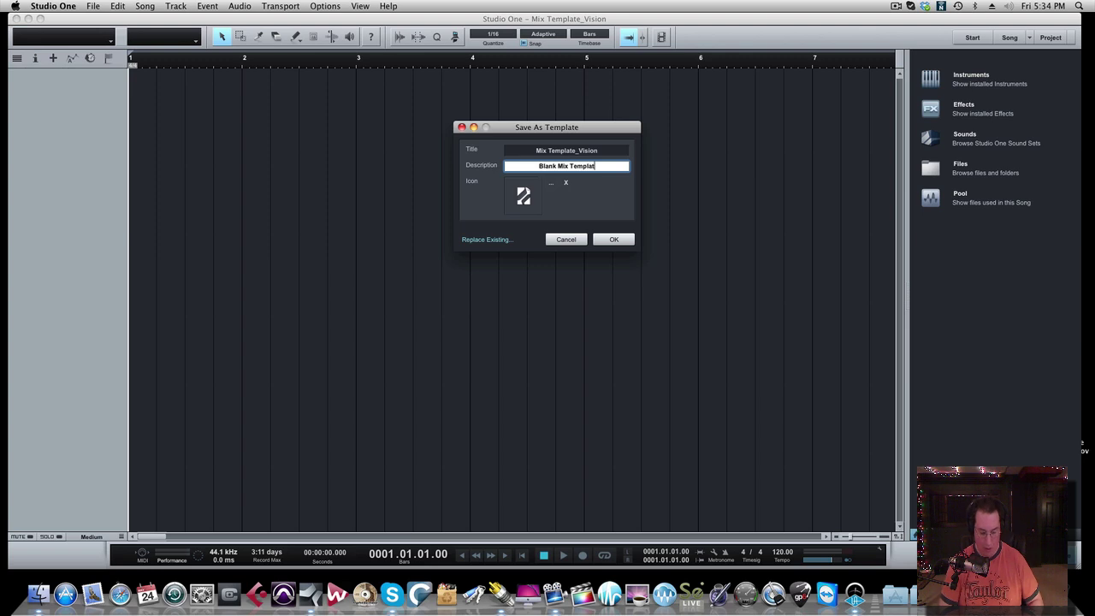
type("e")
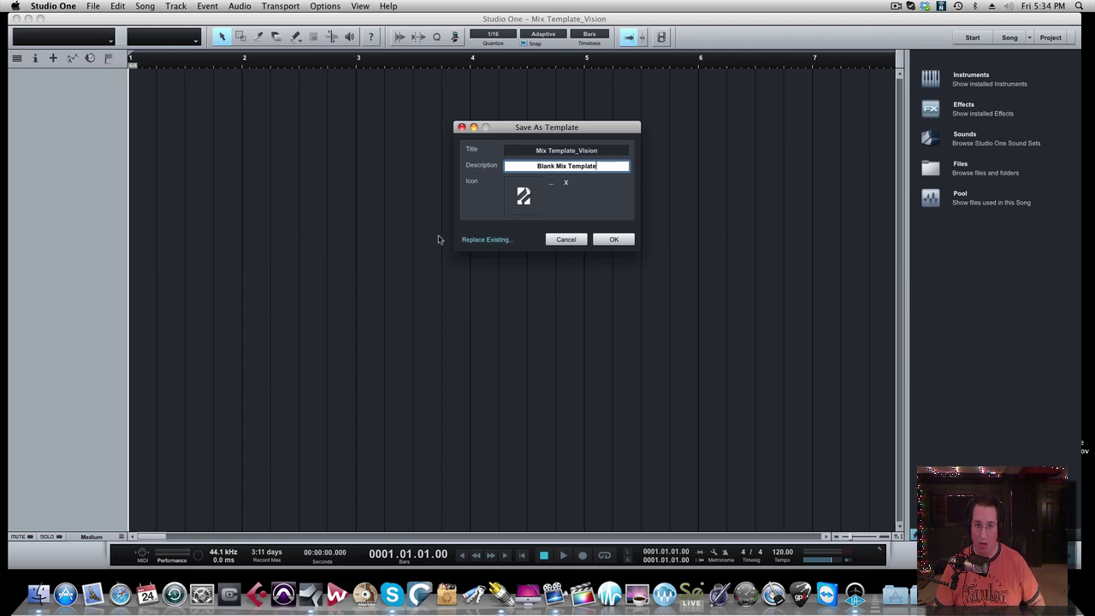
left_click(614, 240)
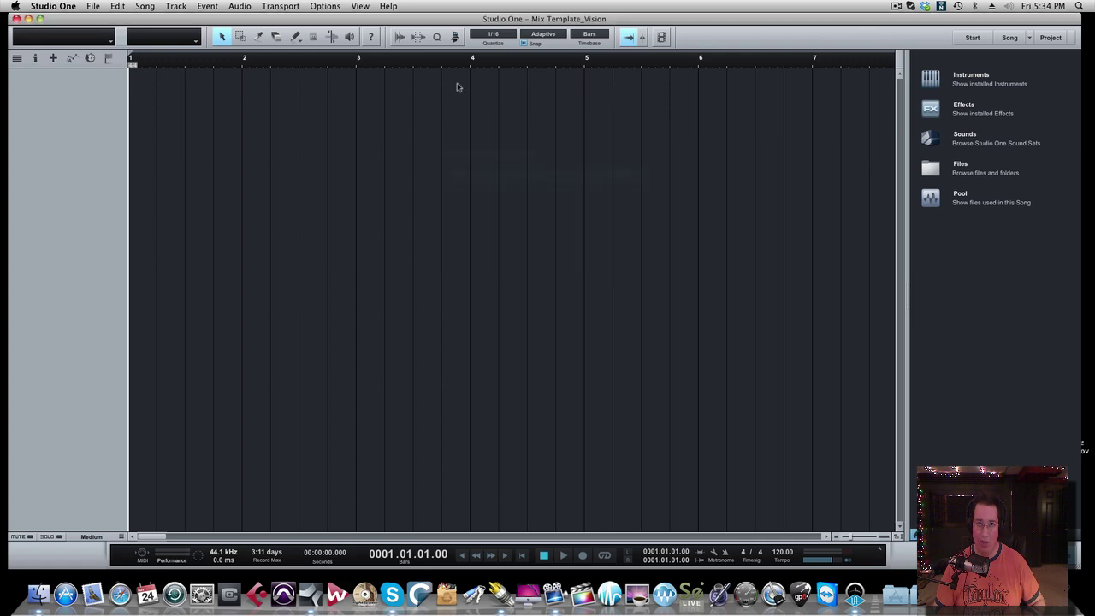
Show the macro toolbar and add 16 mono audio tracks named "M Tracks" in dark green.
left_click(453, 40)
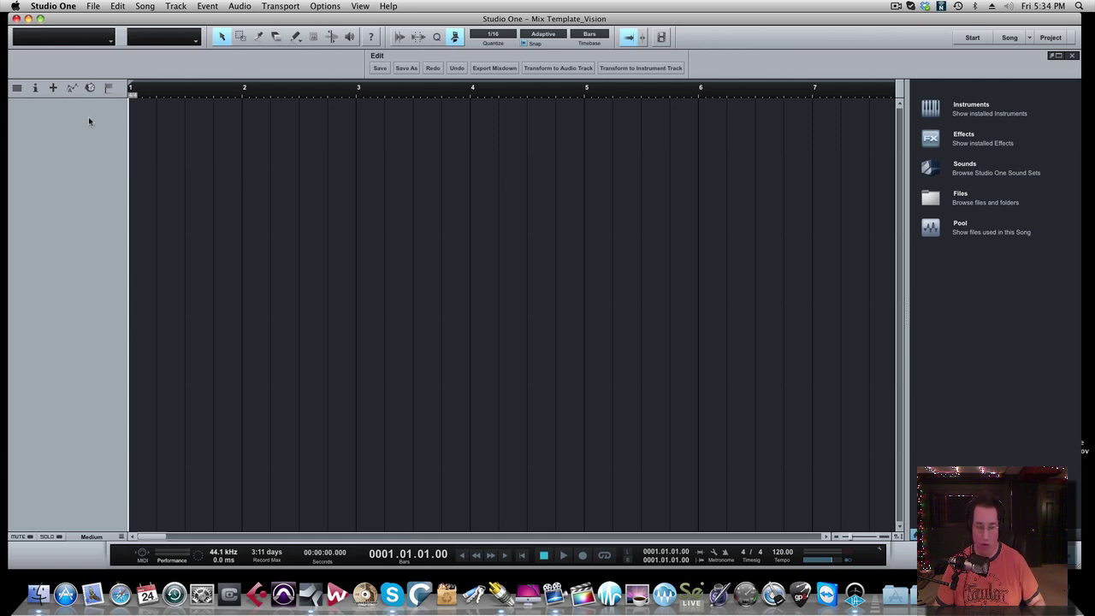
right_click(65, 125)
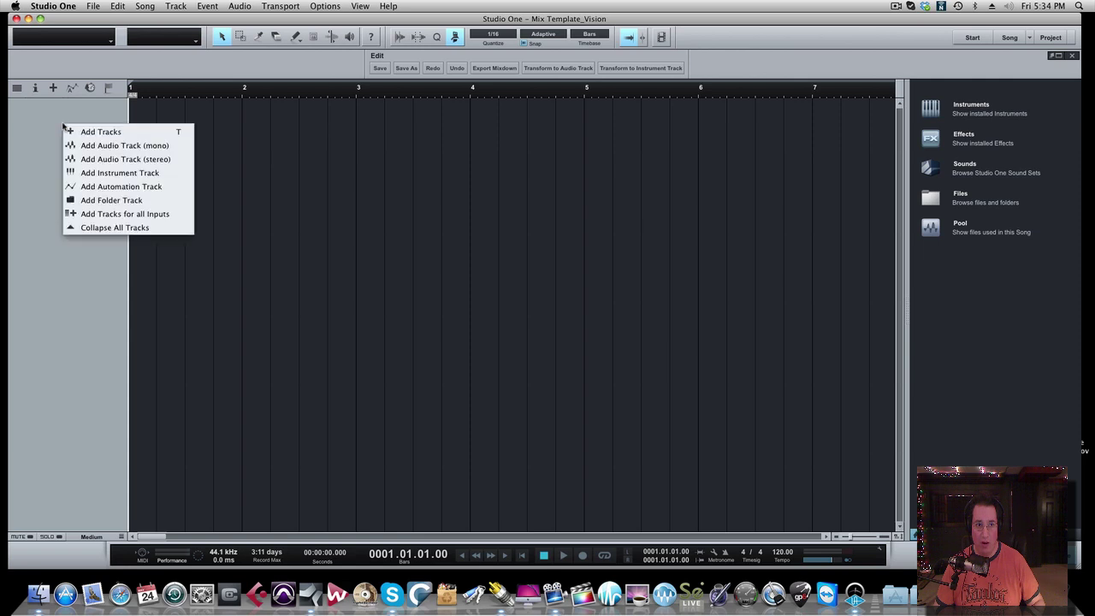
left_click(91, 135)
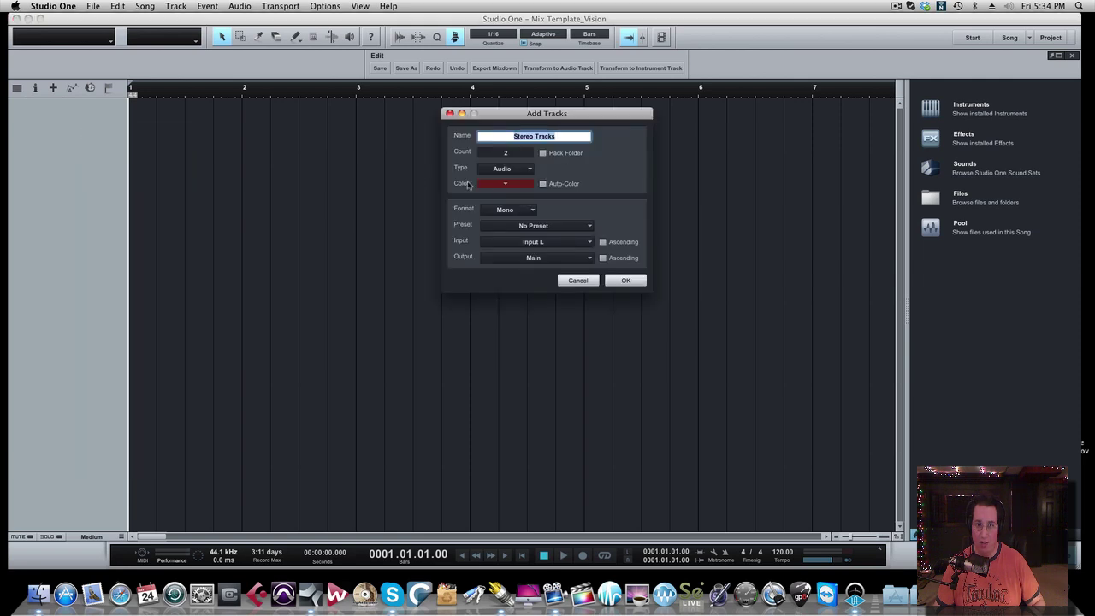
left_click(511, 153)
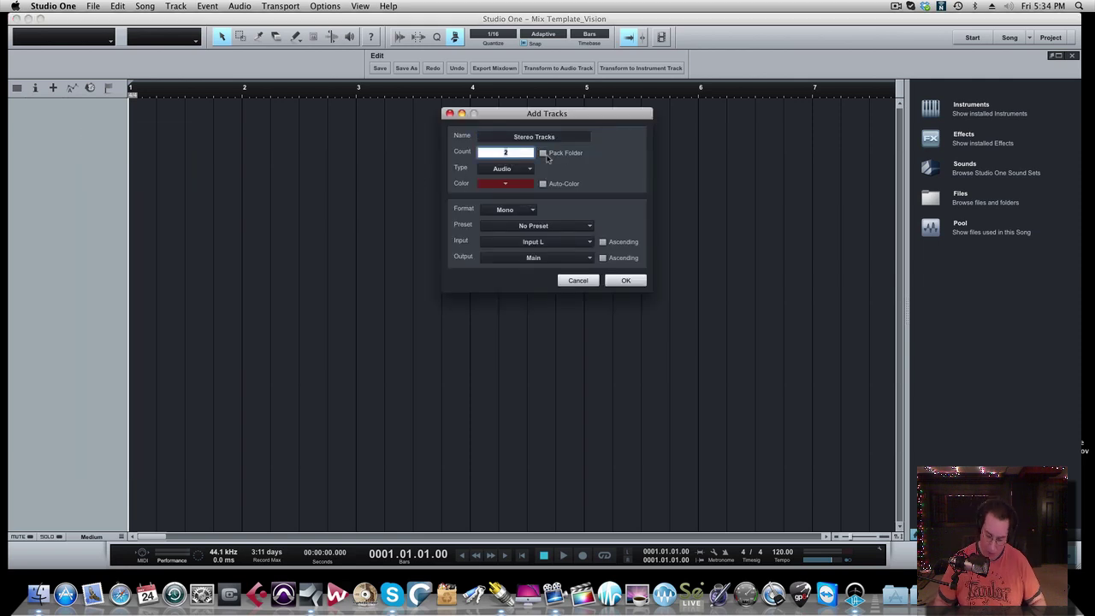
type("16")
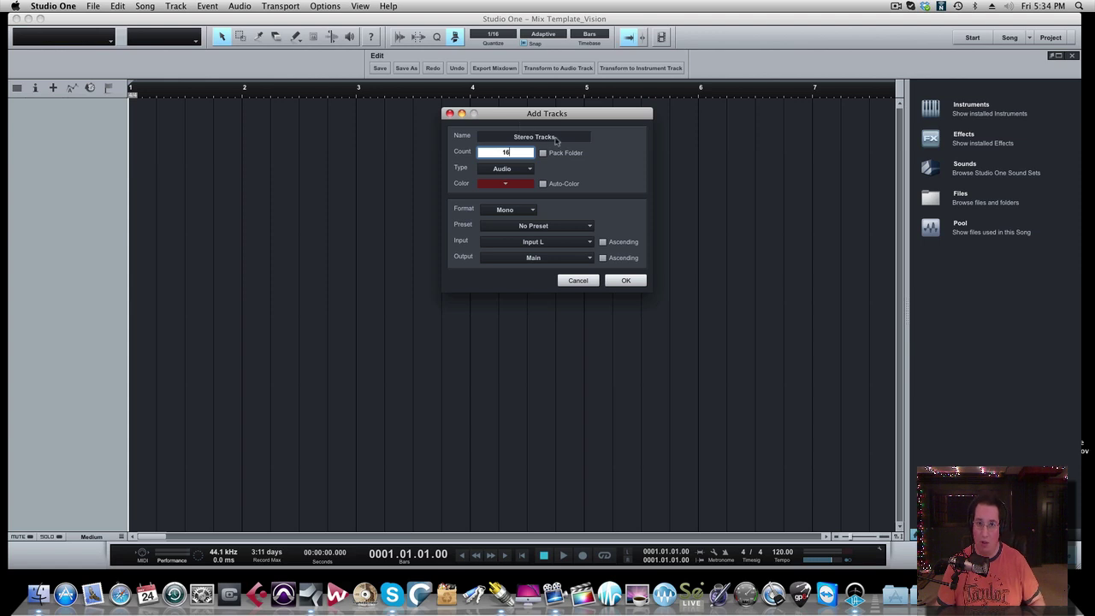
left_click(556, 138)
key("BackSpace")
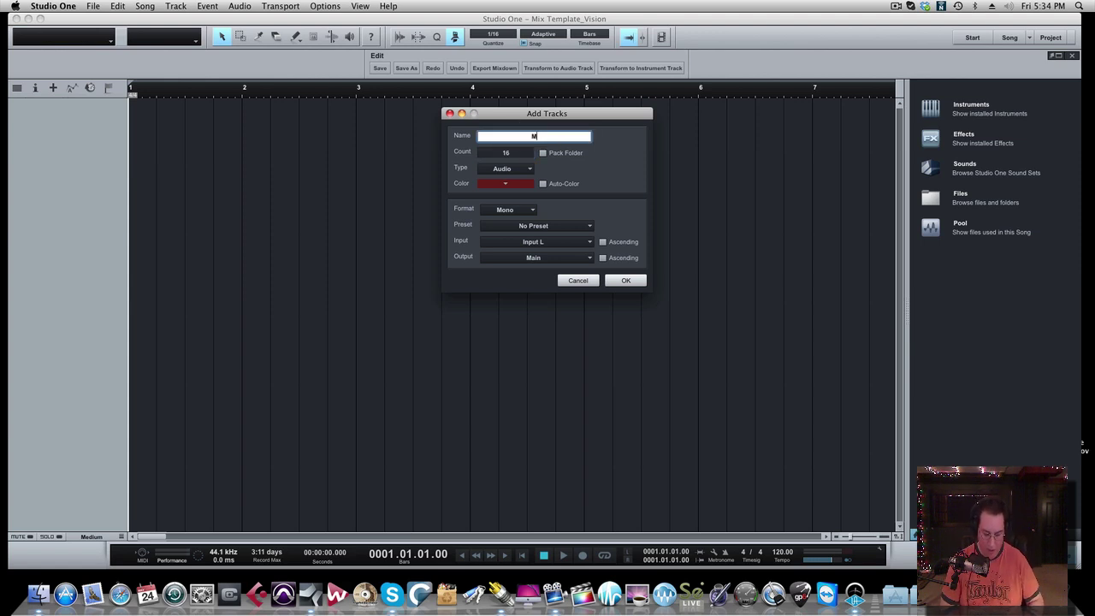
type("M Tracks")
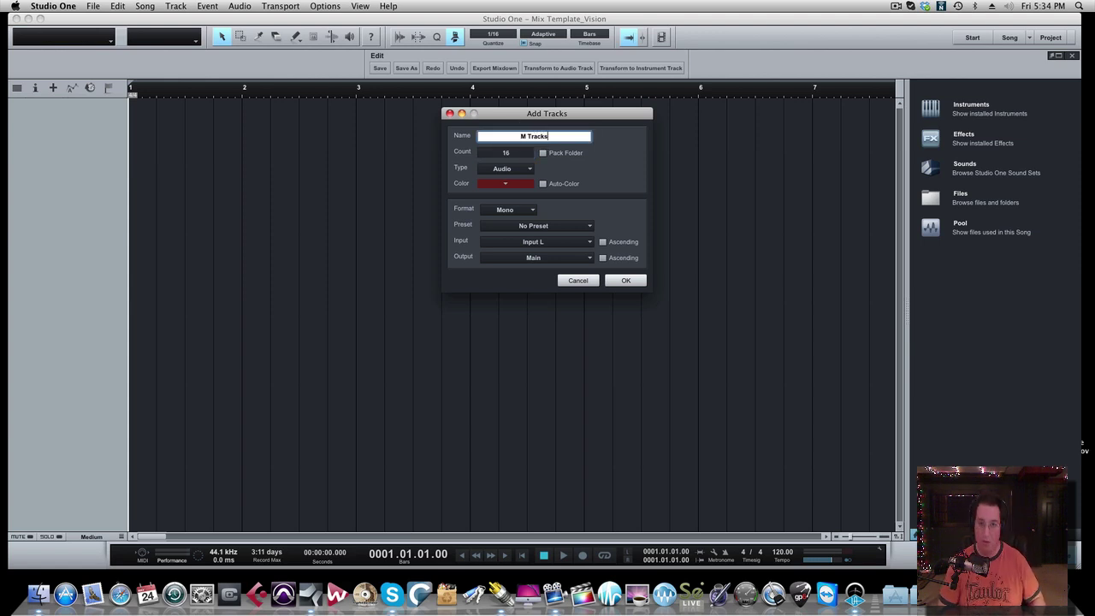
left_click(504, 186)
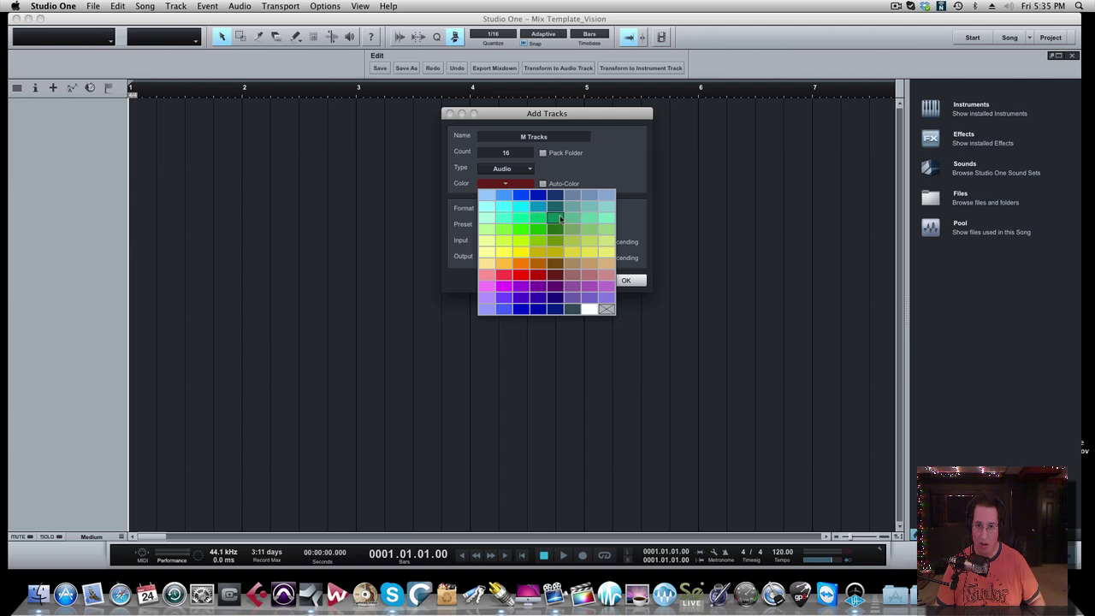
left_click(558, 233)
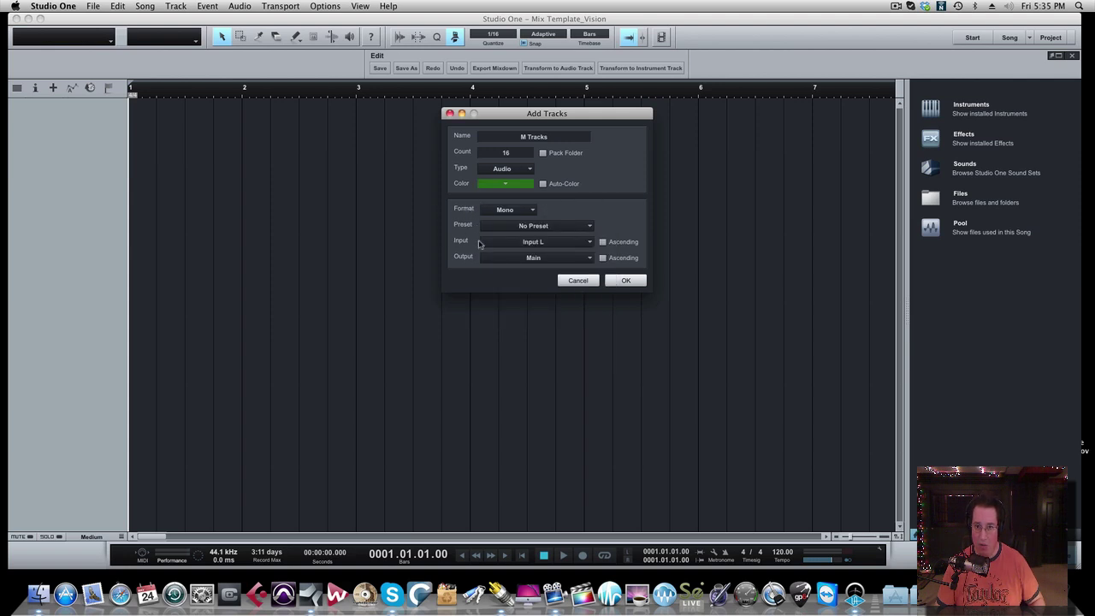
left_click(623, 281)
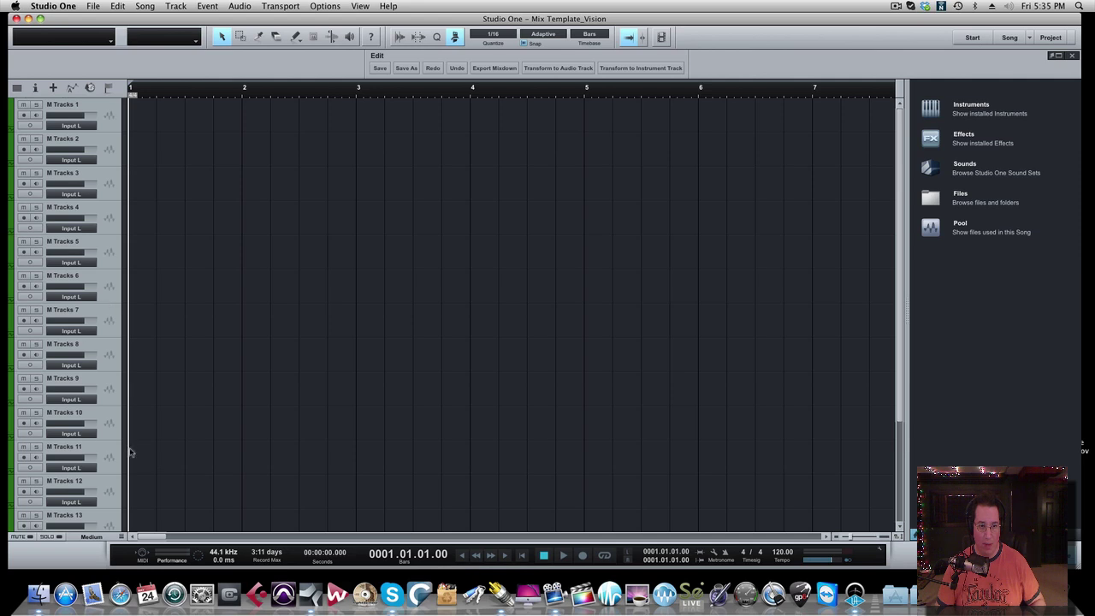
Set the track height in the arrangement's track list to Small.
left_click(122, 536)
left_click_drag(121, 514, 120, 514)
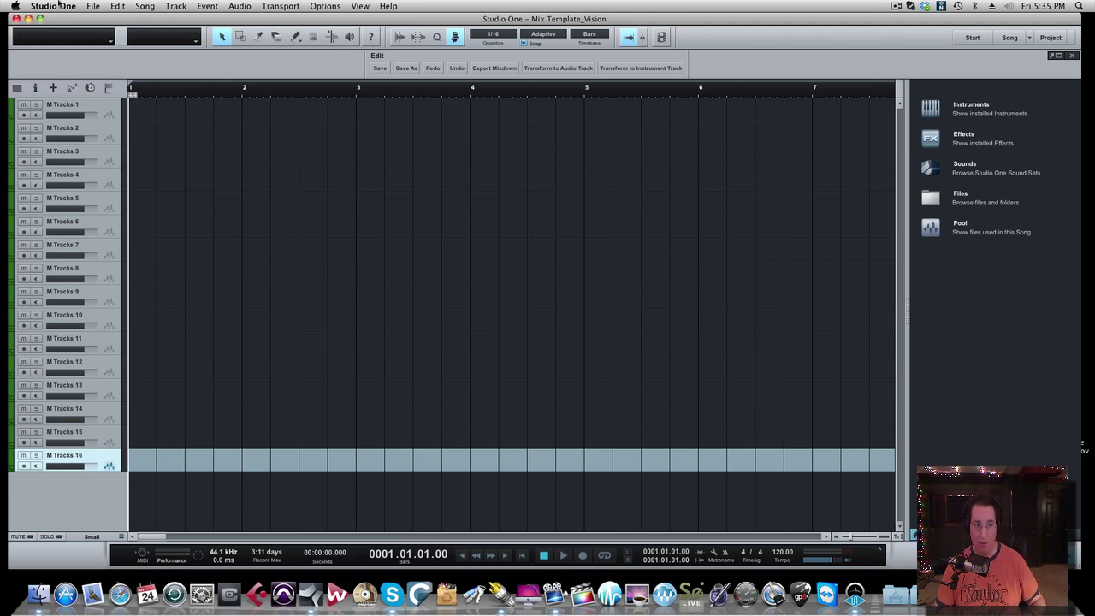
Add 2 stereo audio tracks named "S Tracks" in dark red.
right_click(64, 487)
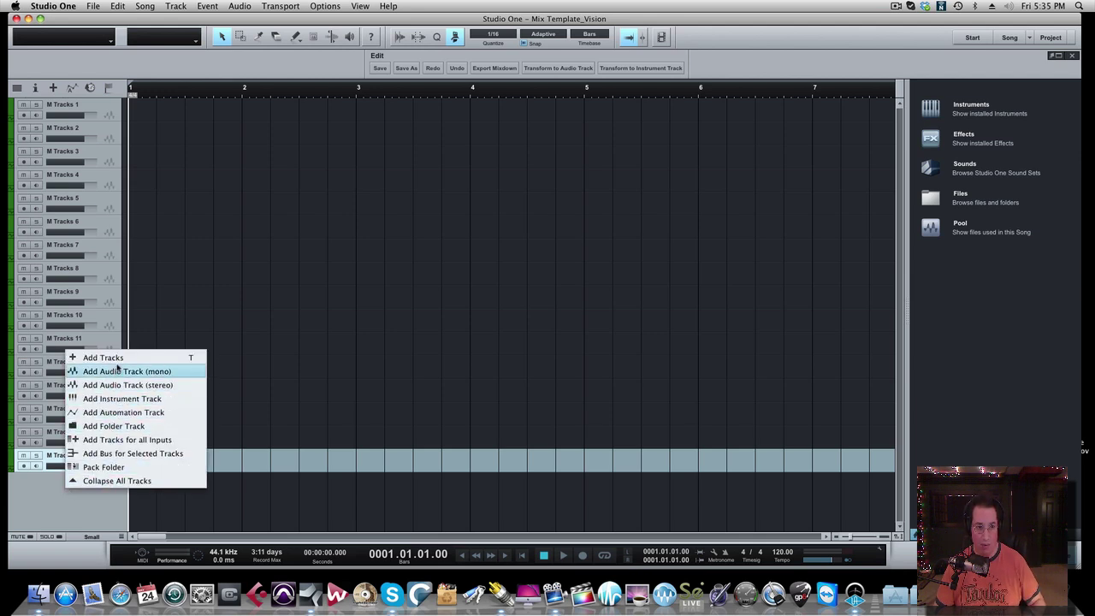
left_click(106, 359)
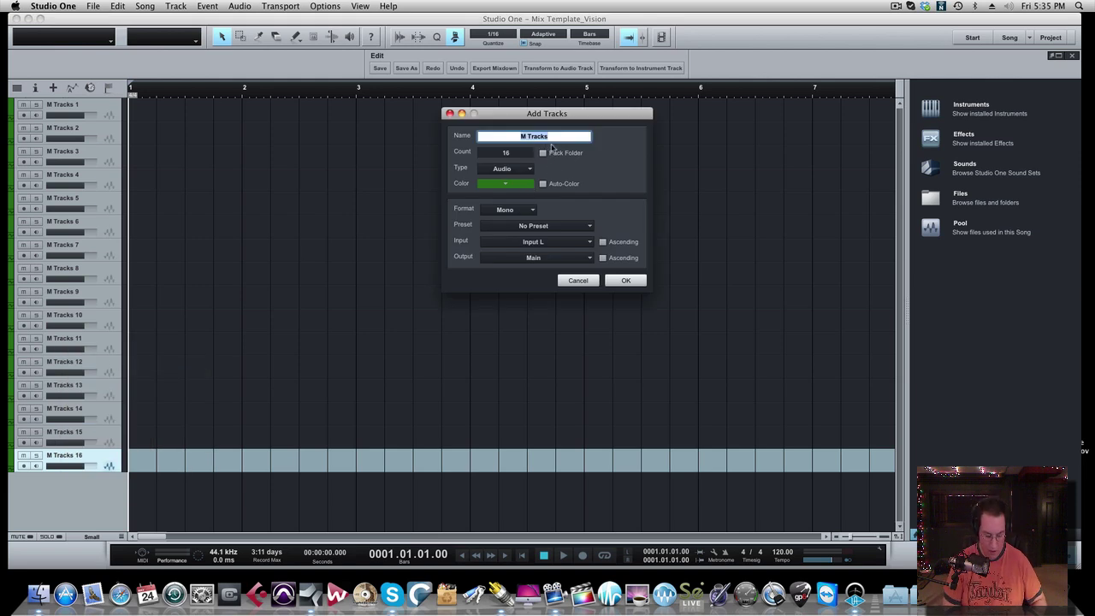
type("S Track")
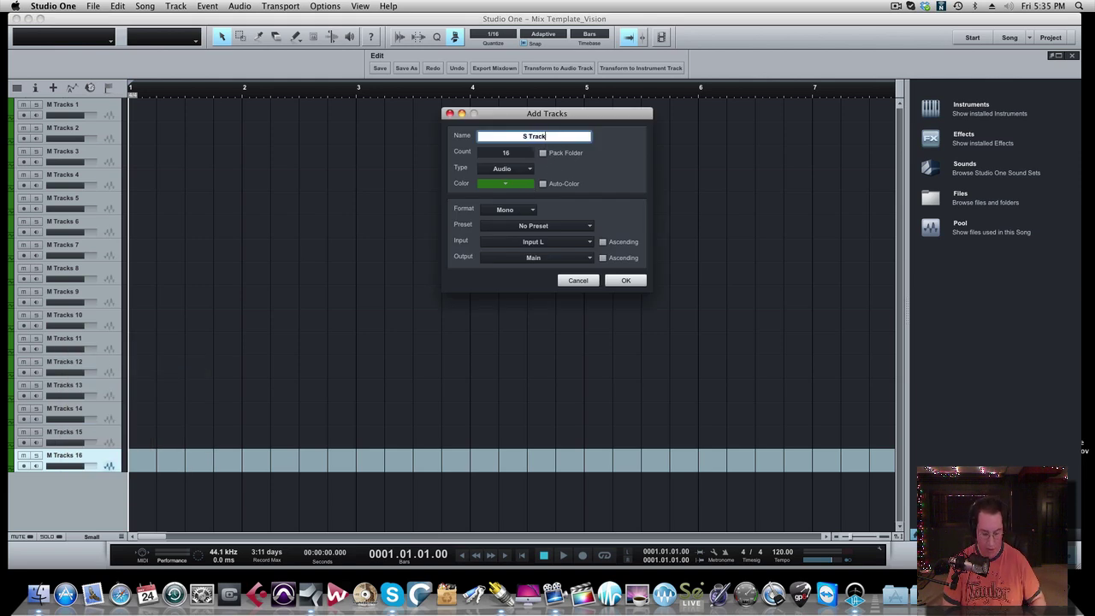
type("s")
left_click(516, 153)
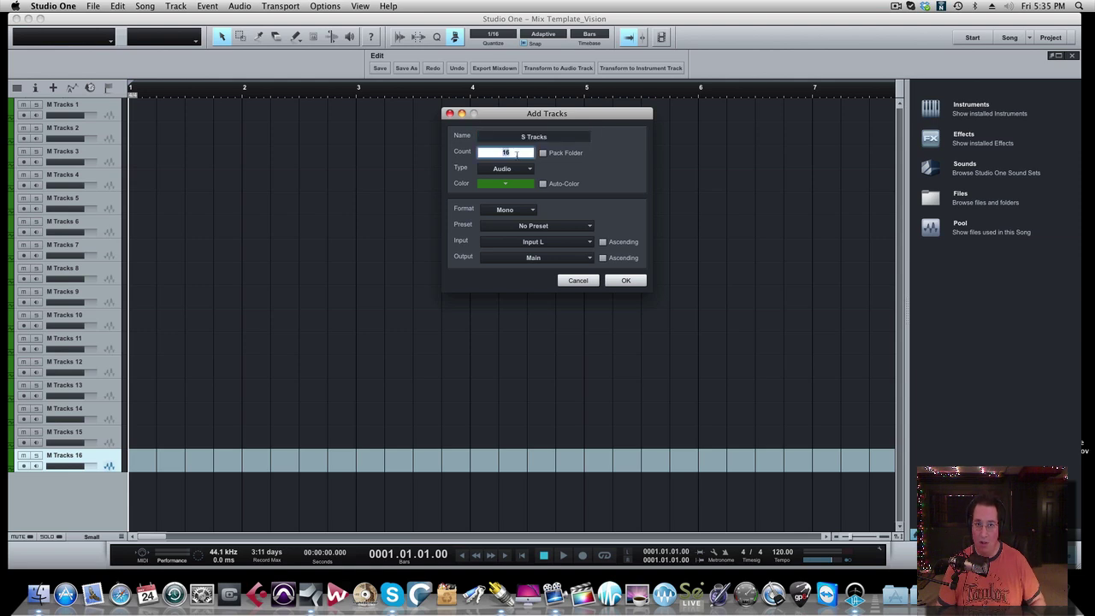
type("2")
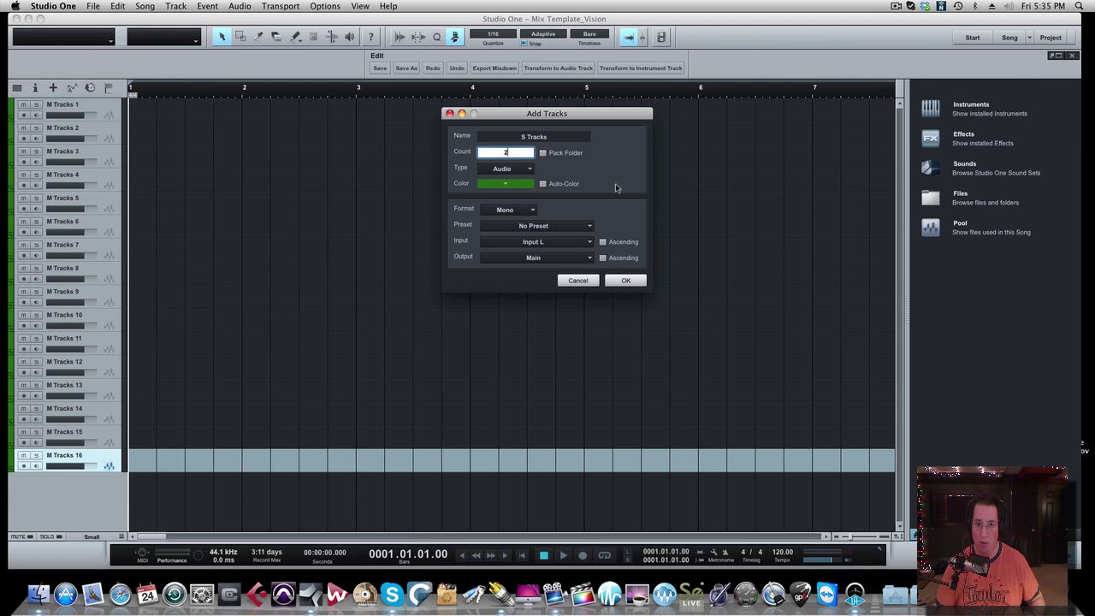
left_click(532, 211)
left_click(523, 236)
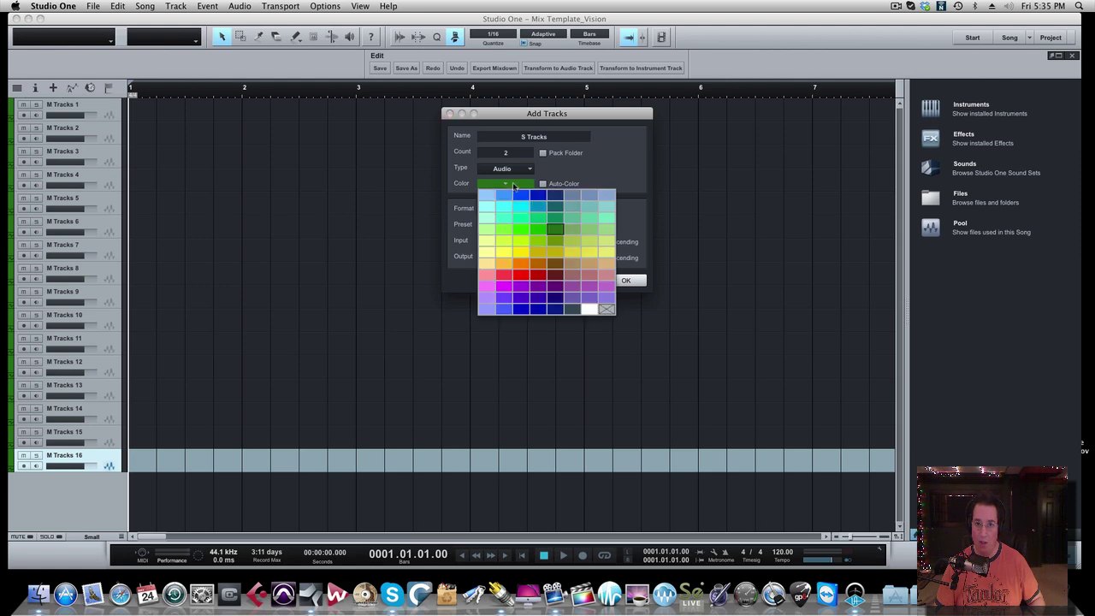
left_click(556, 280)
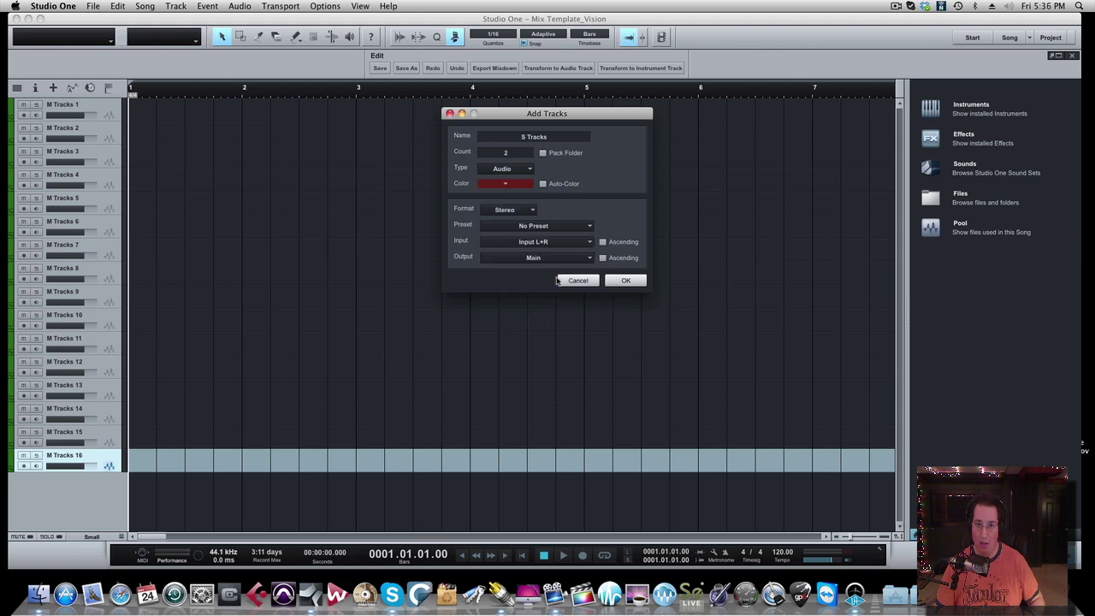
left_click(627, 281)
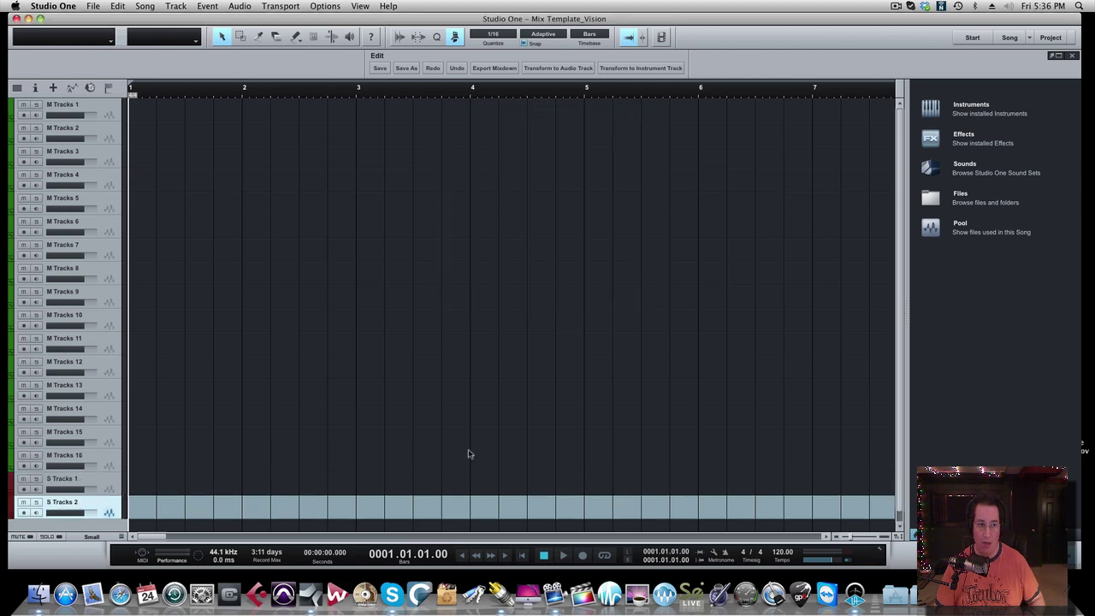
Show the mixing console, add a bus channel to it and collapse that channel's inserts and sends.
scroll(218, 394, "down", 1)
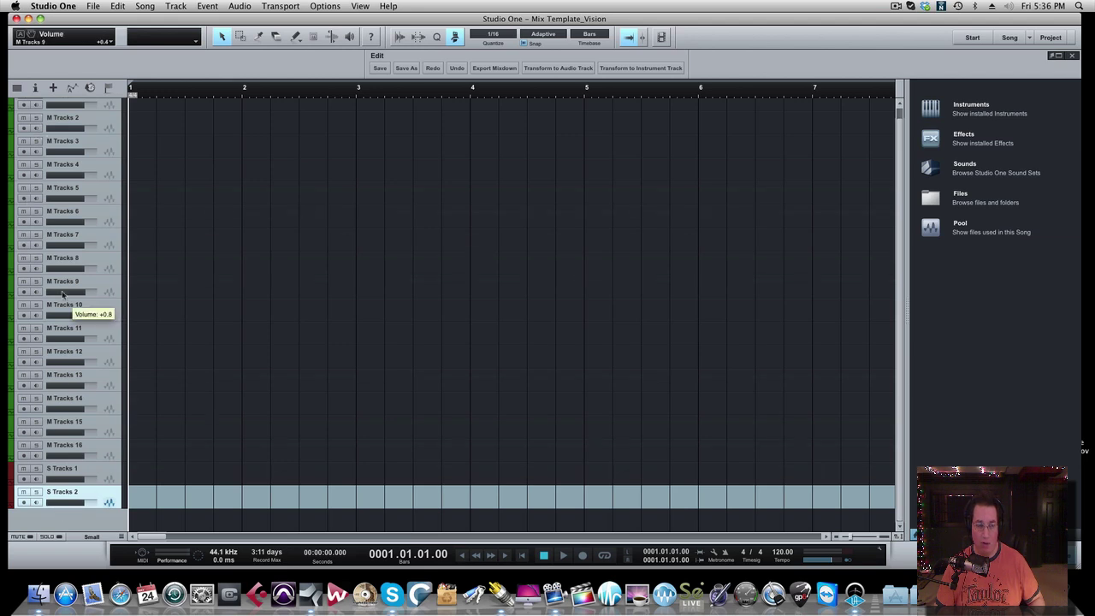
scroll(62, 294, "up", 2)
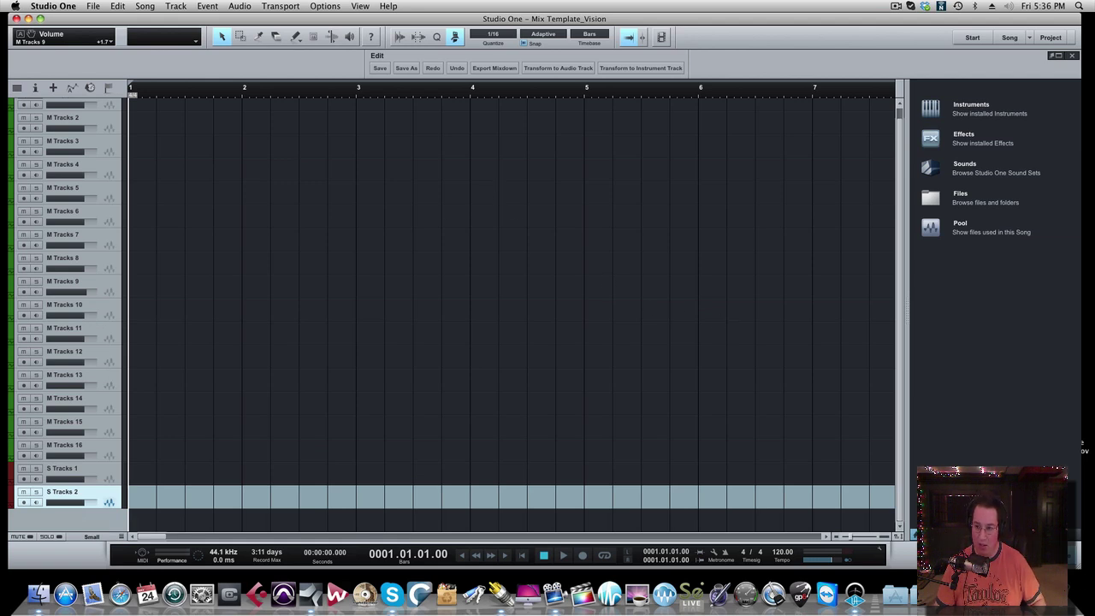
key("F3")
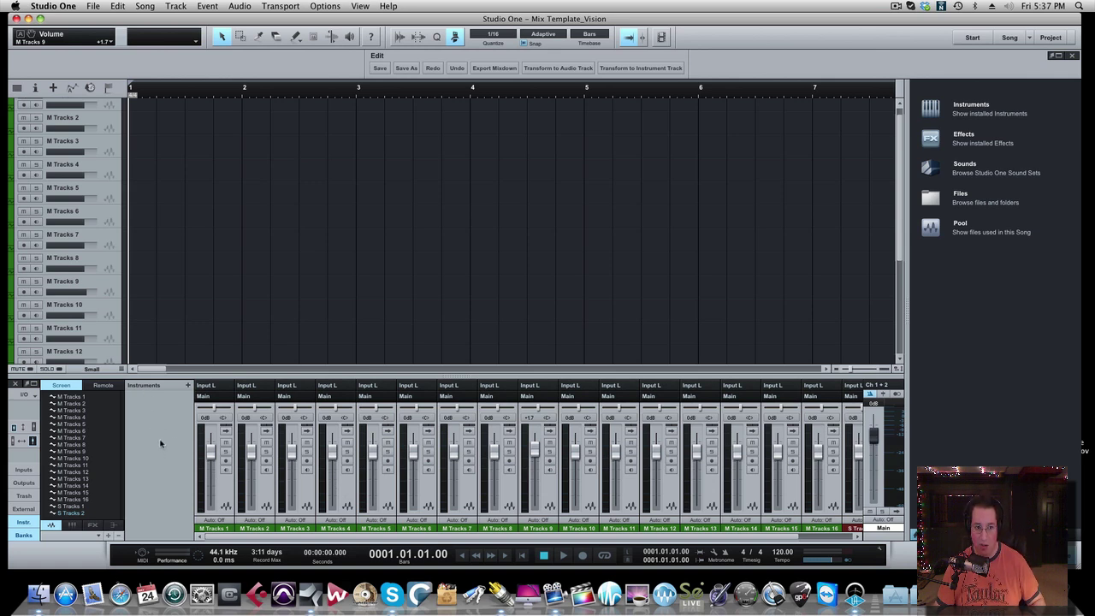
right_click(140, 424)
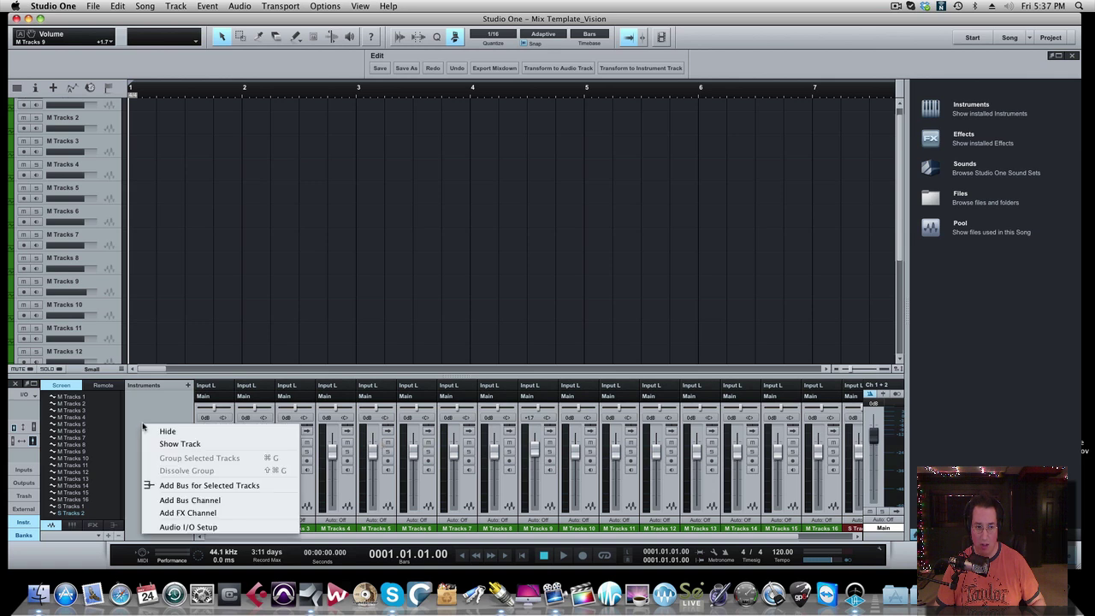
left_click(174, 502)
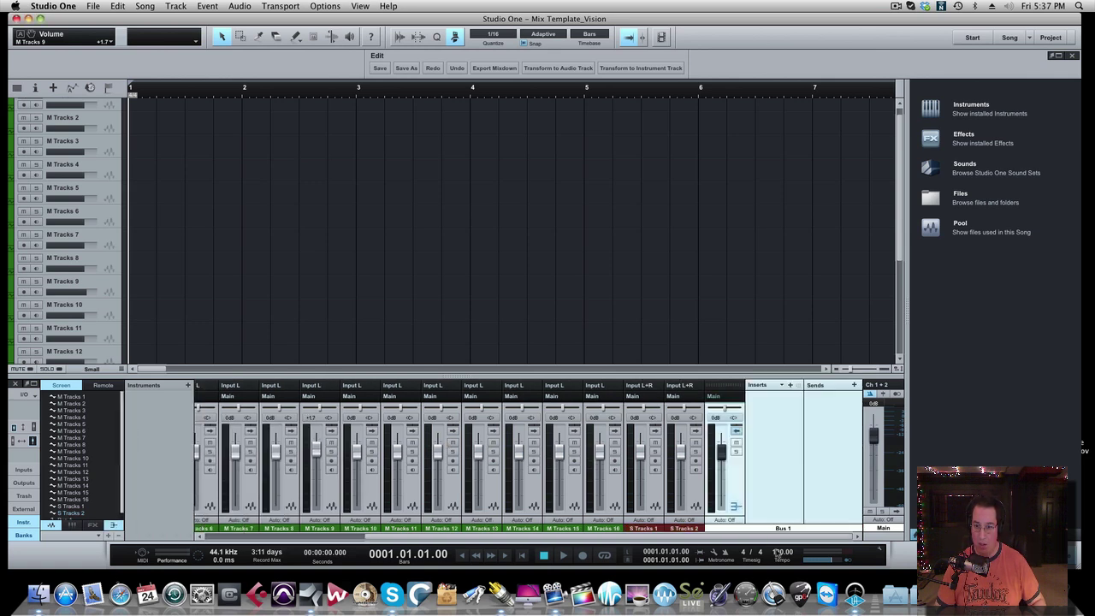
left_click(736, 432)
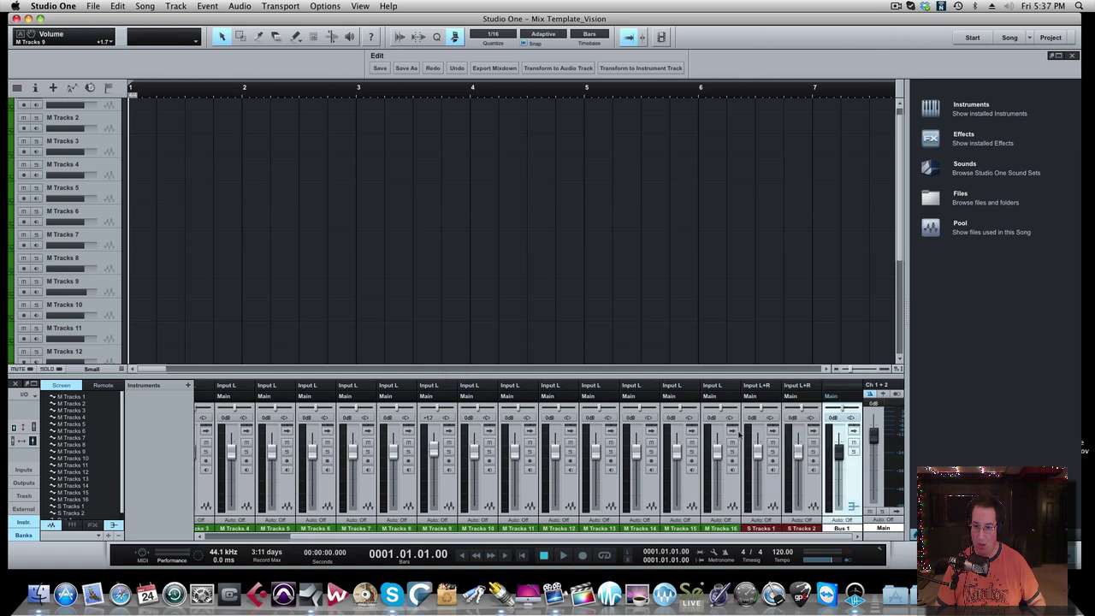
Add three more bus channels to the console and collapse the inserts and sends of the last one.
right_click(140, 430)
left_click(168, 505)
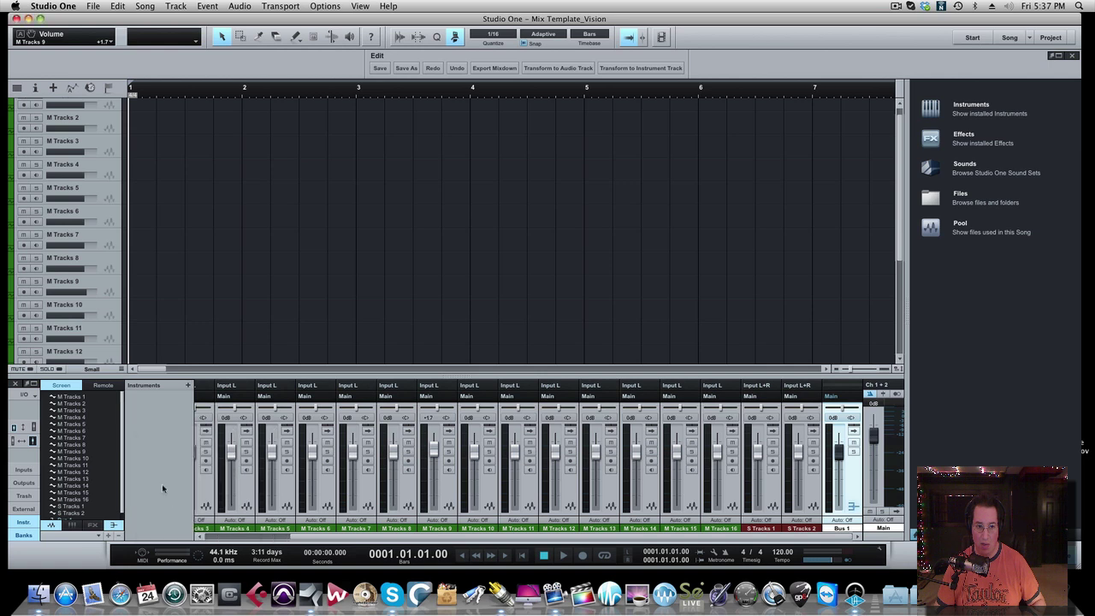
right_click(158, 439)
left_click(178, 519)
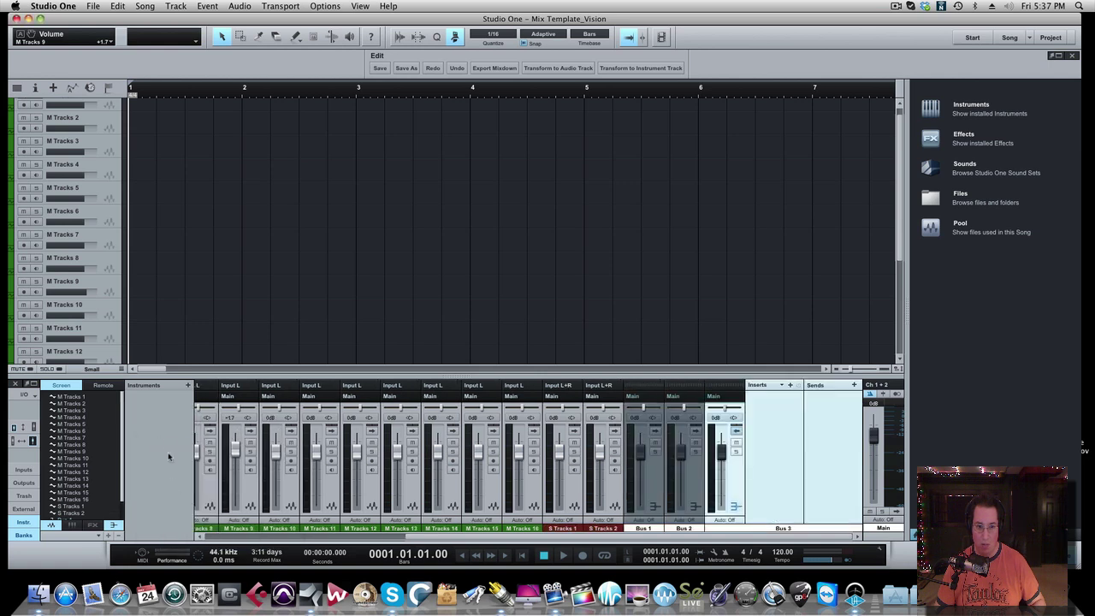
right_click(168, 451)
left_click(184, 516)
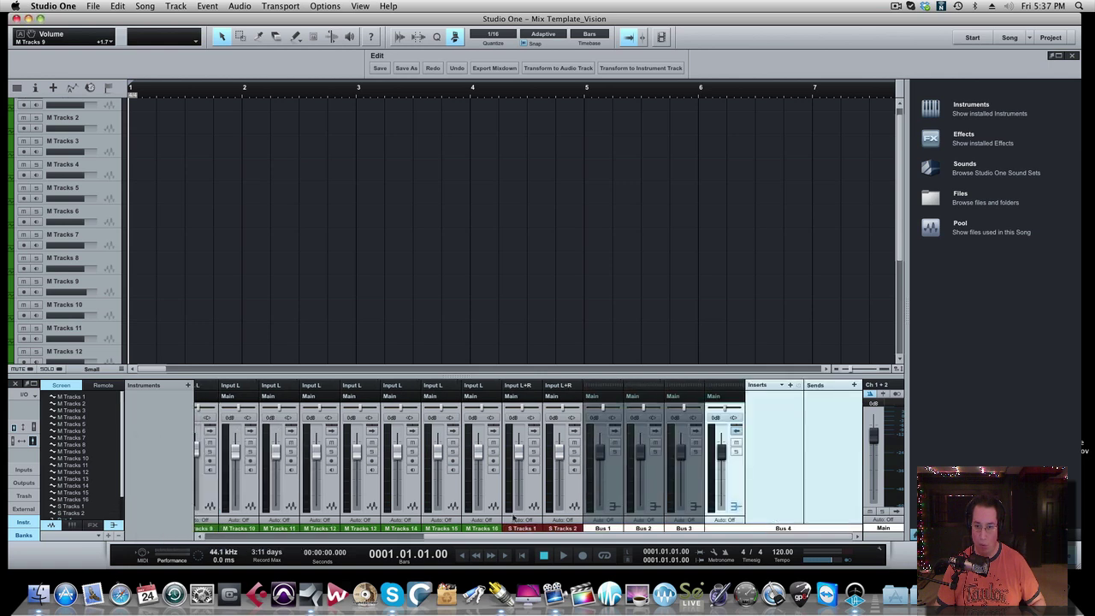
left_click(736, 430)
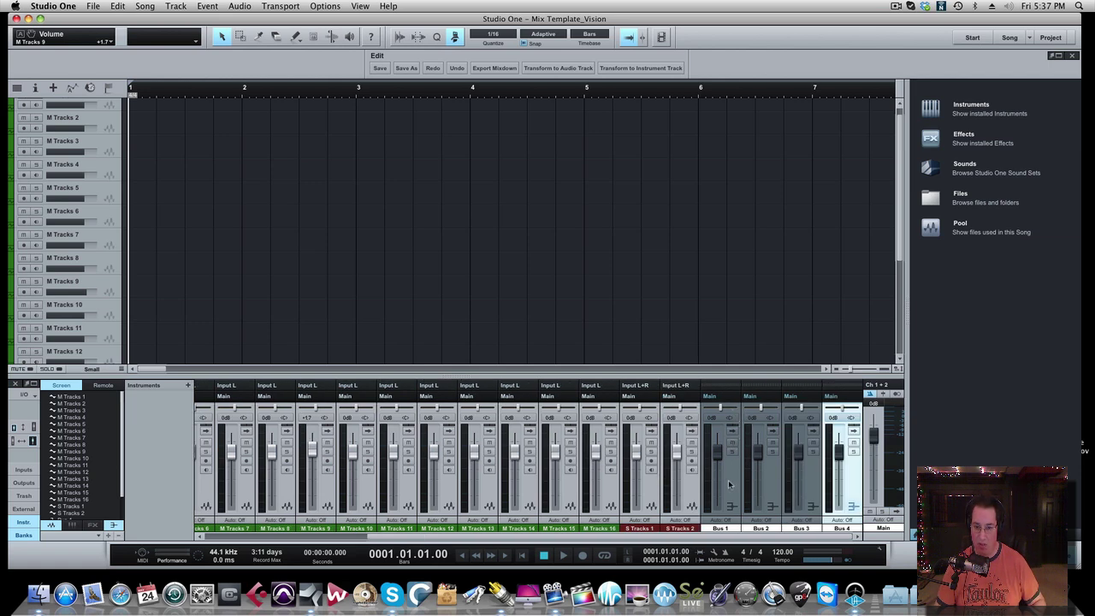
Move the Bus 1 channel between M Tracks 13 and M Tracks 14 and back in front of Bus 2.
left_click_drag(729, 484, 487, 482)
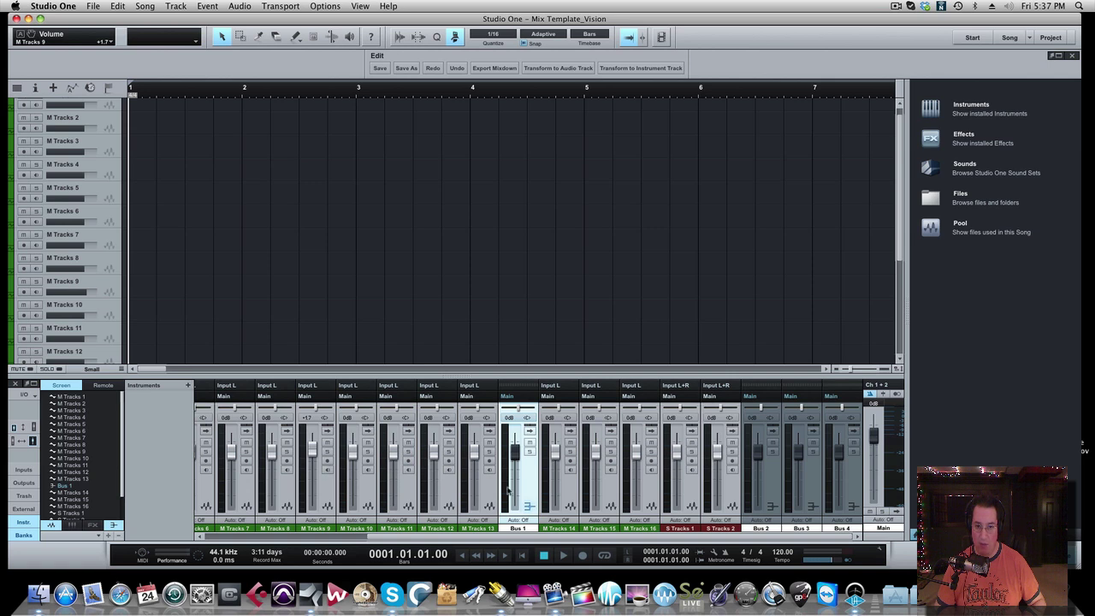
left_click_drag(515, 452, 738, 479)
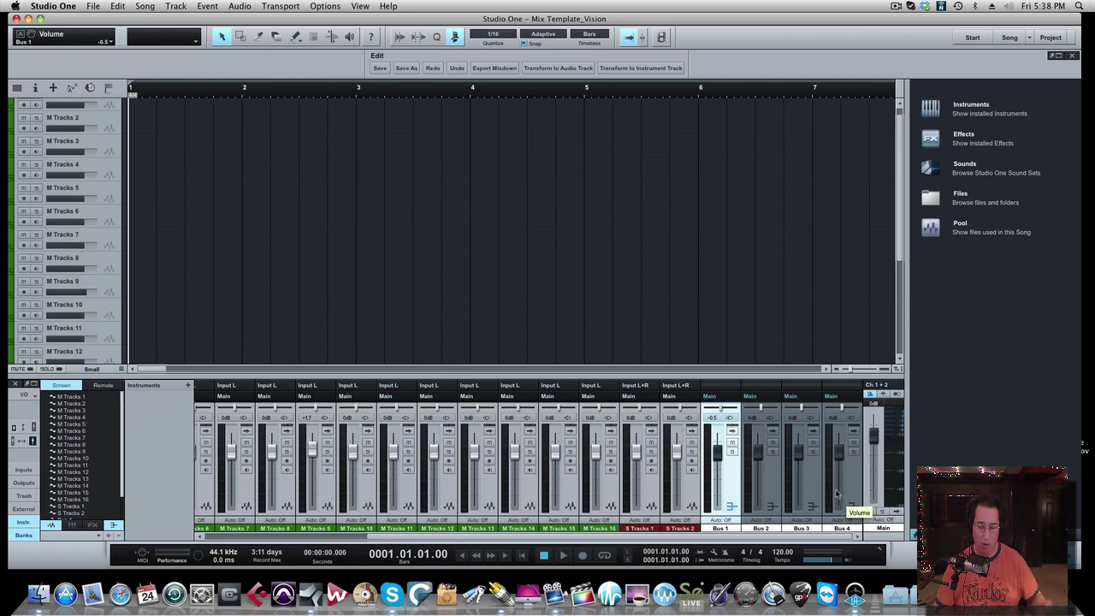
Add three FX channels to the console.
right_click(157, 435)
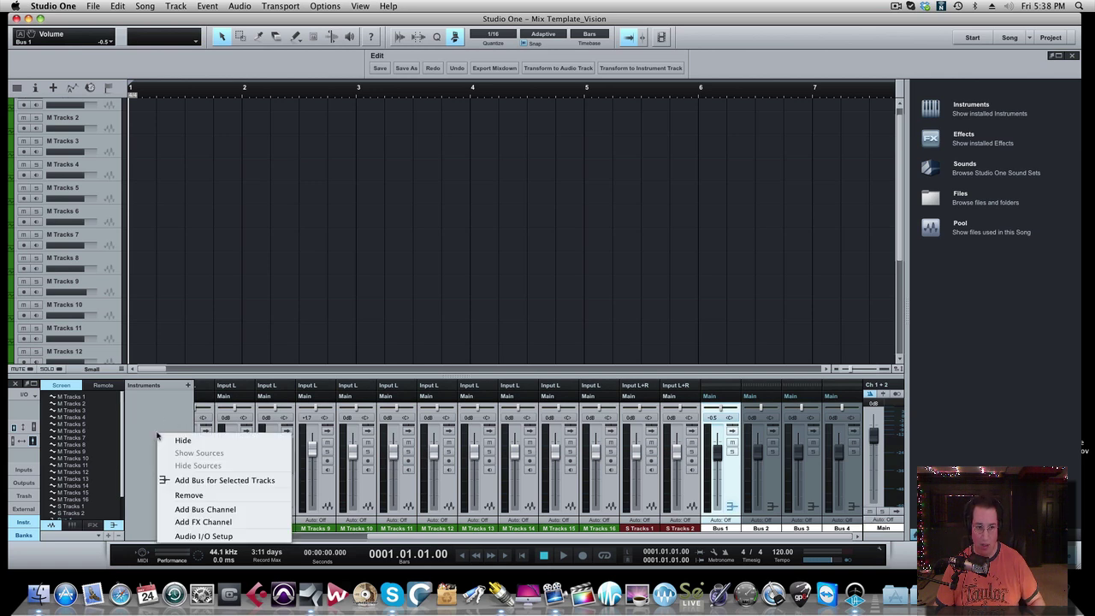
left_click(184, 521)
right_click(152, 447)
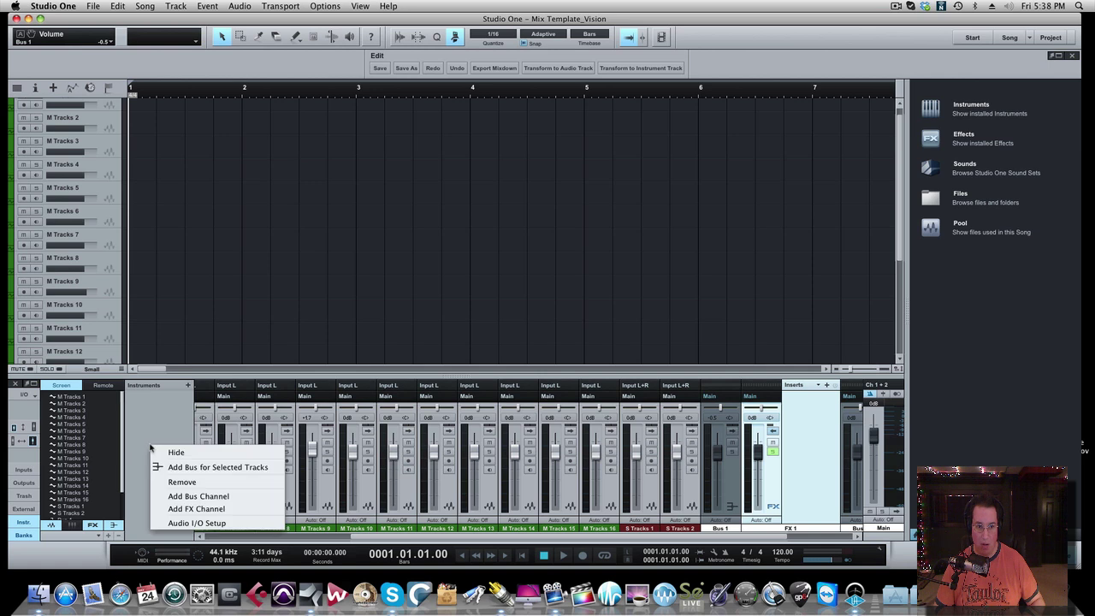
left_click(180, 509)
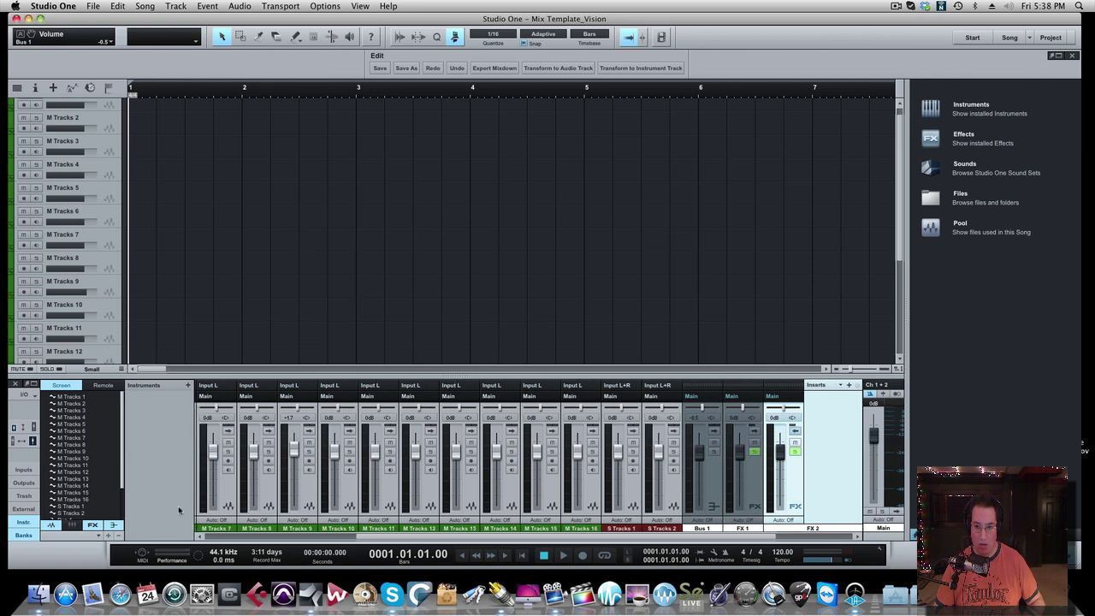
right_click(157, 435)
left_click(183, 497)
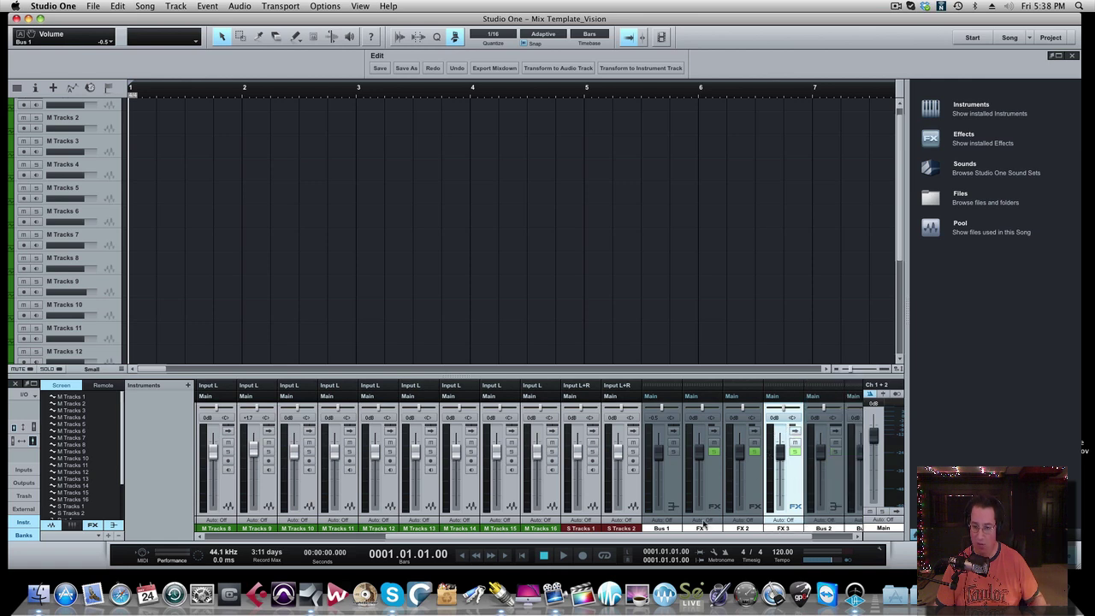
Move the Bus 1 channel between FX 3 and Bus 2 so all buses sit together after the FX channels.
left_click_drag(675, 492, 799, 486)
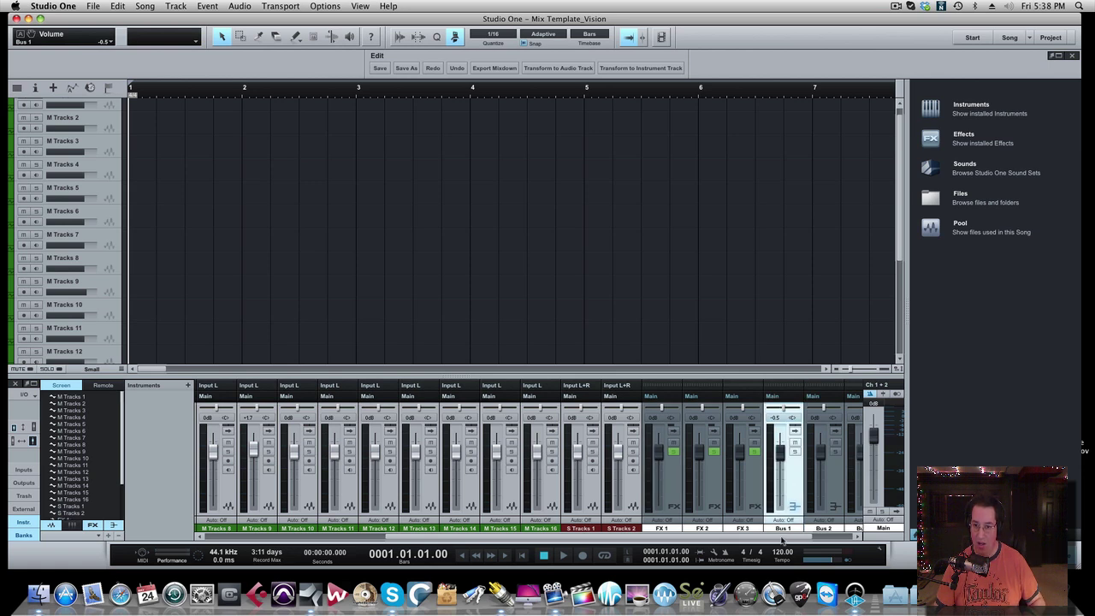
left_click_drag(784, 539, 821, 538)
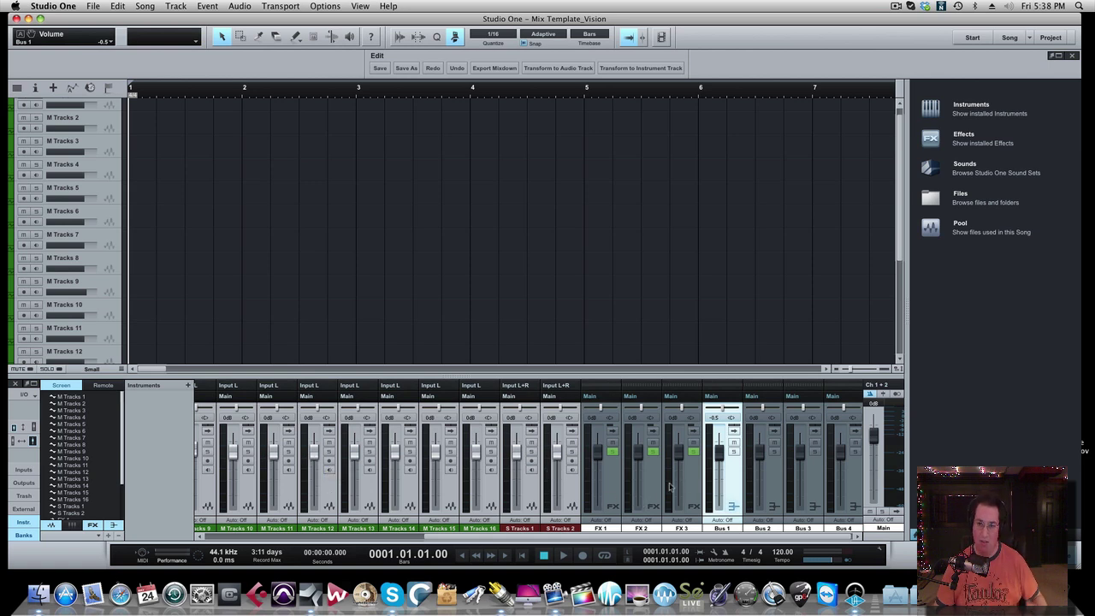
mouse_move(670, 486)
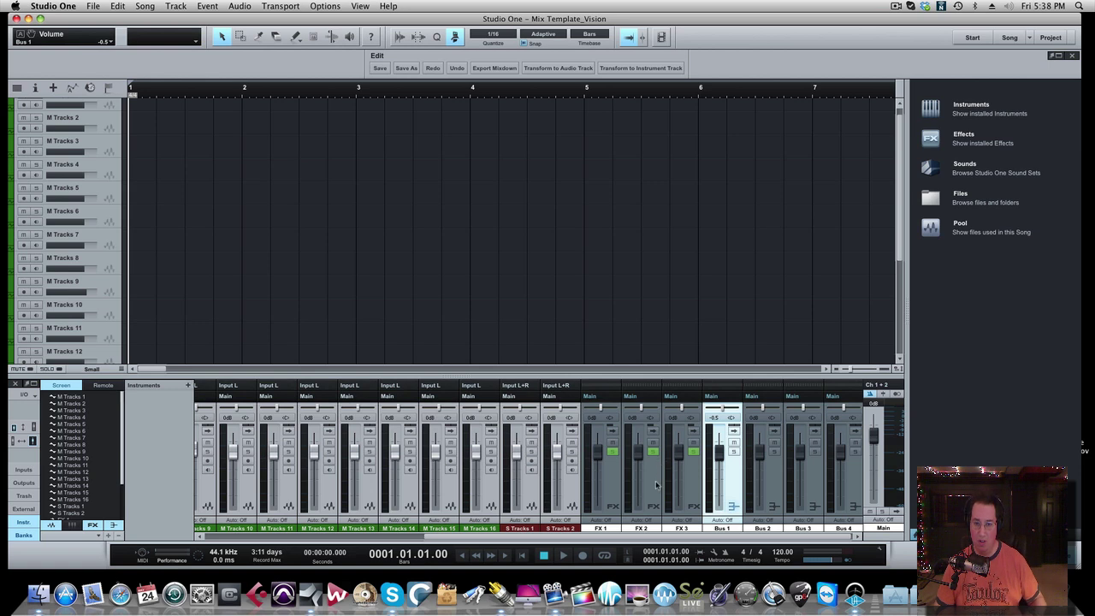
left_click_drag(493, 537, 251, 537)
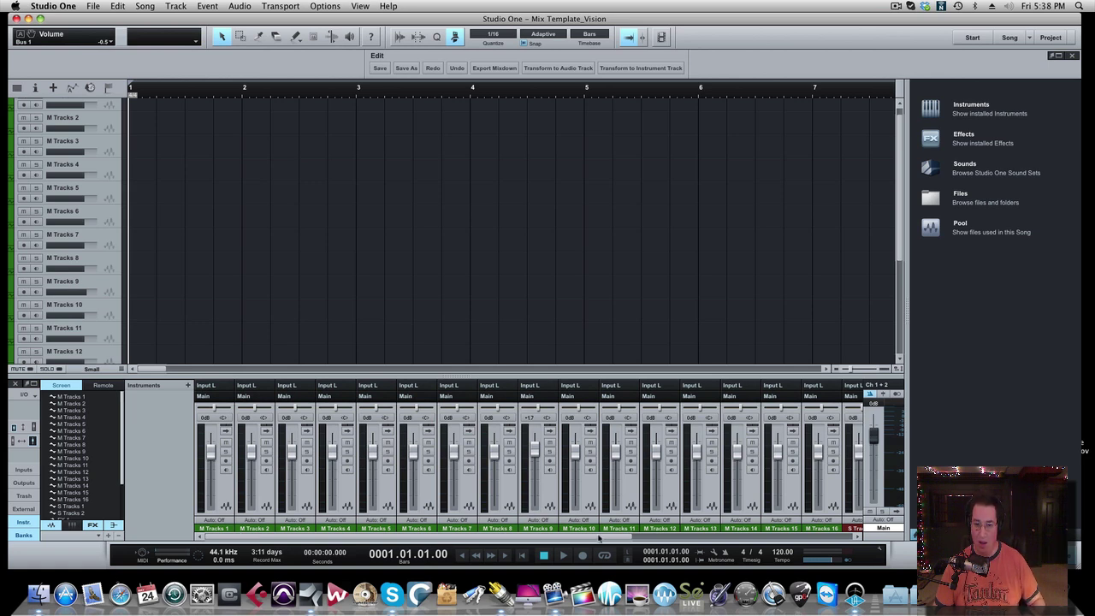
left_click_drag(597, 537, 825, 535)
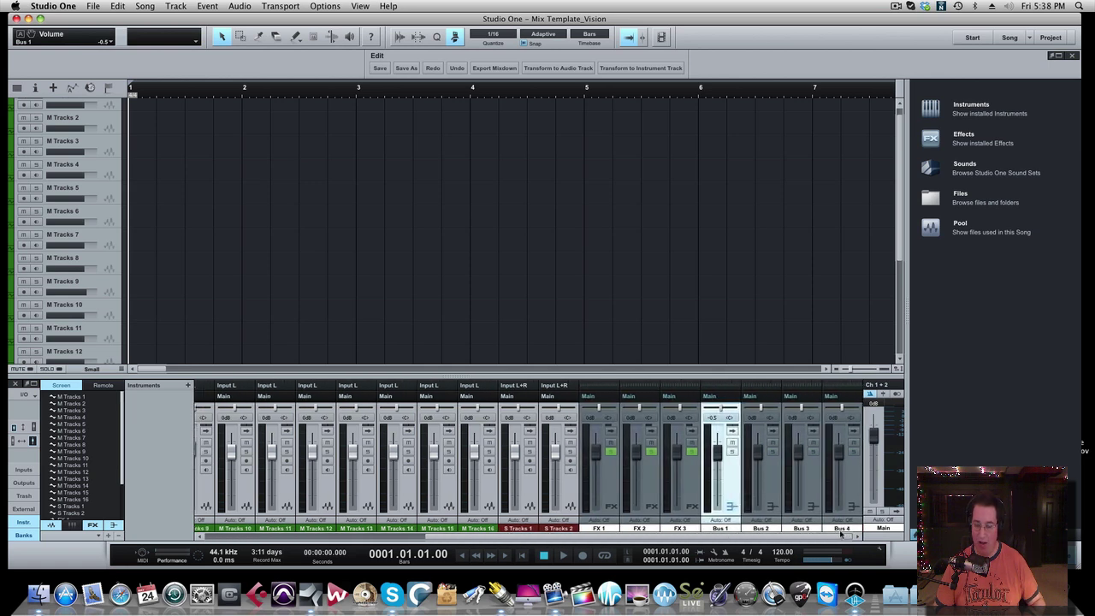
Insert the Slate Digital Virtual MixBuss on the expanded Main channel and switch its Group setting on.
left_click(896, 511)
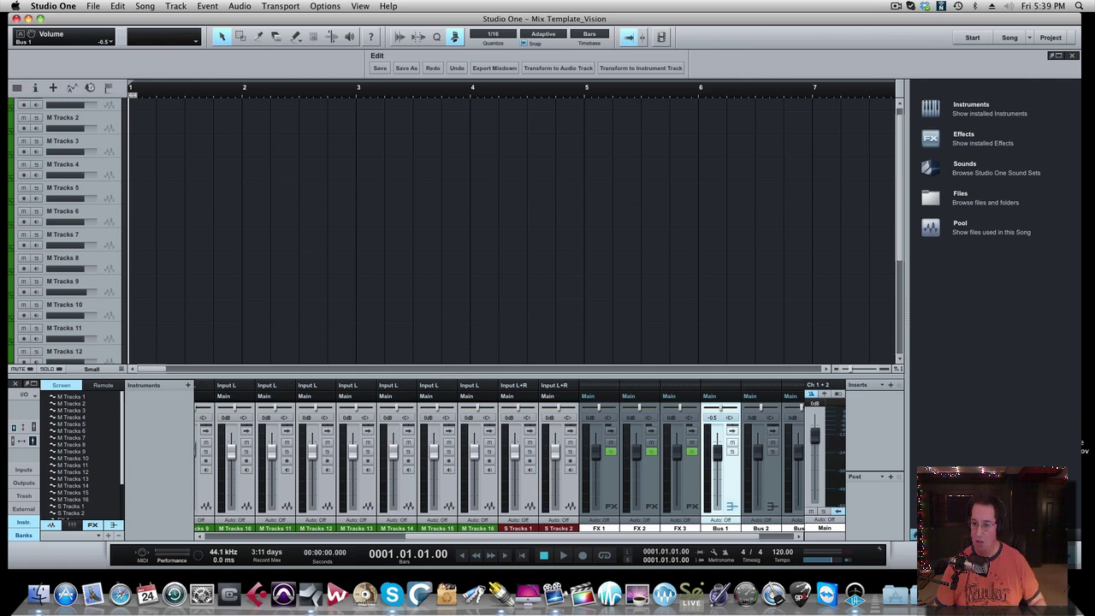
key("F6")
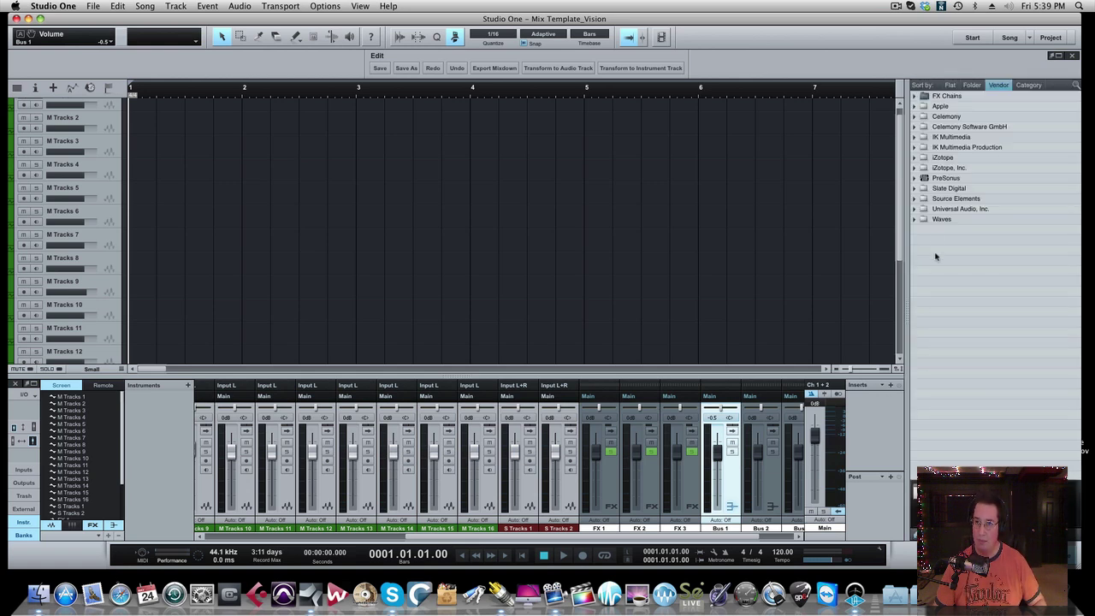
left_click(914, 188)
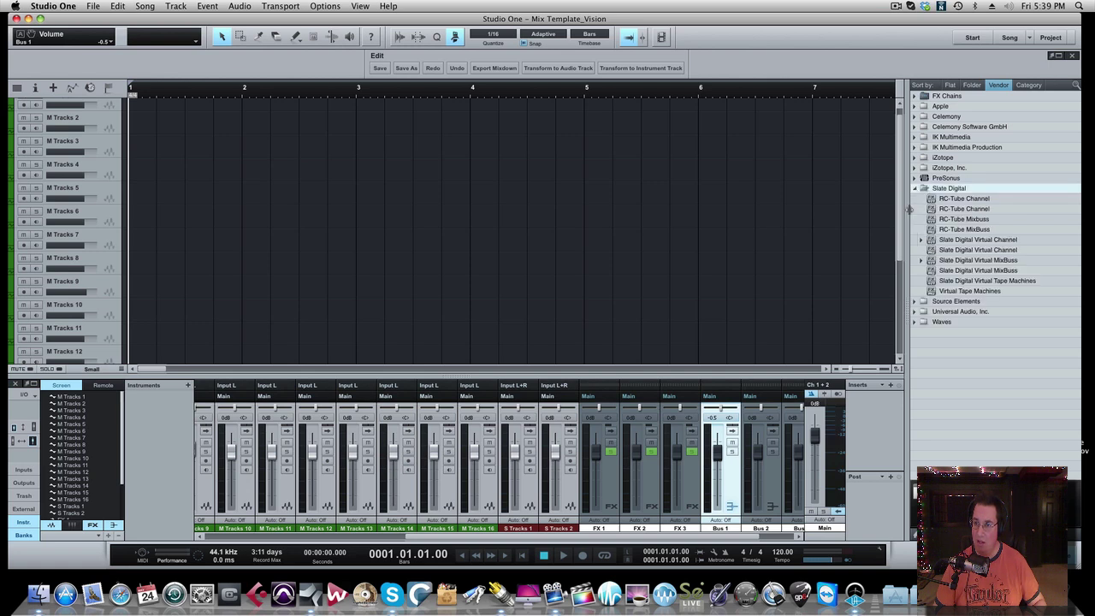
left_click(962, 272)
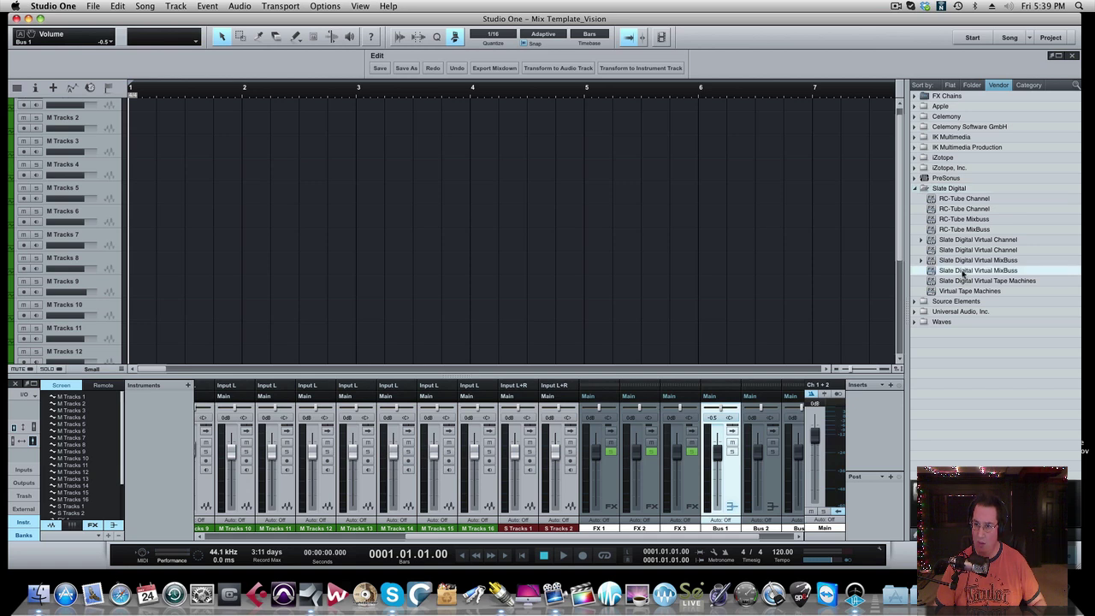
left_click_drag(963, 273, 868, 400)
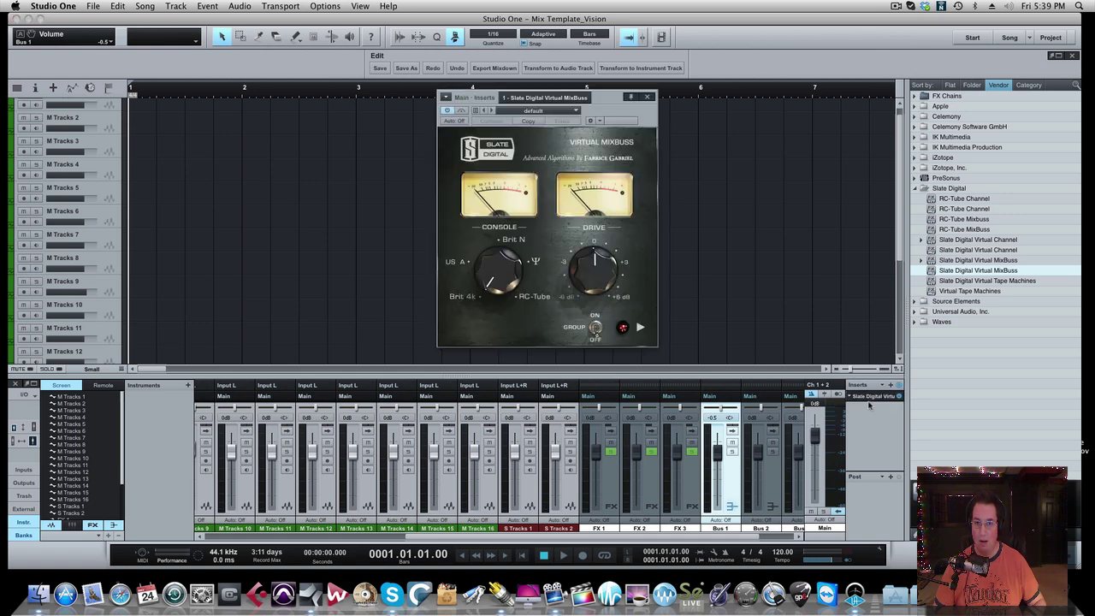
left_click(597, 327)
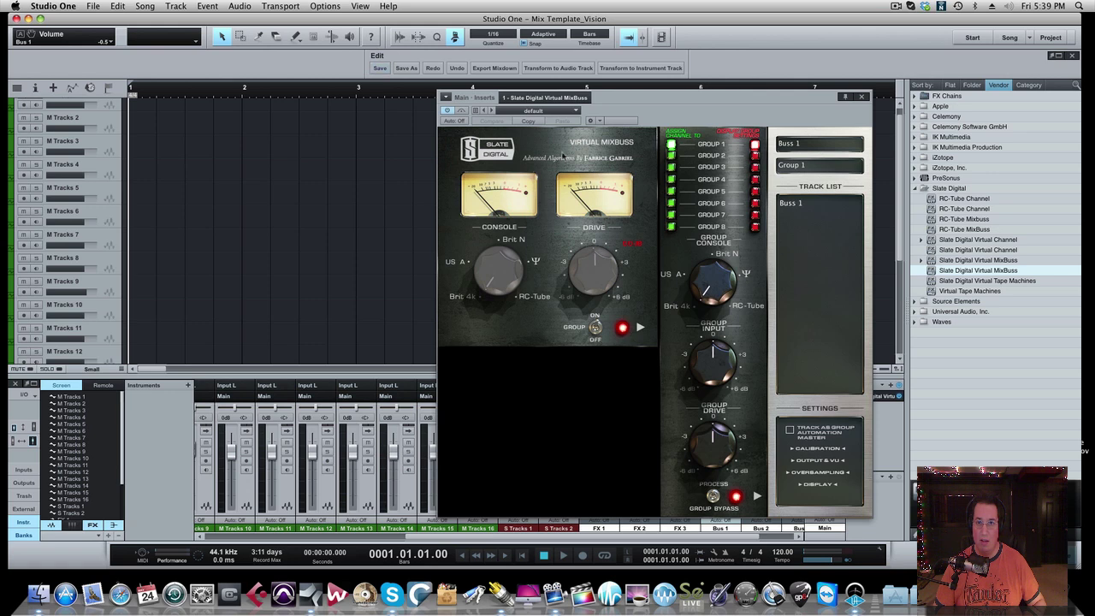
Set the Main channel's Virtual MixBuss group console to Brit N and raise its group drive.
left_click_drag(647, 100, 484, 95)
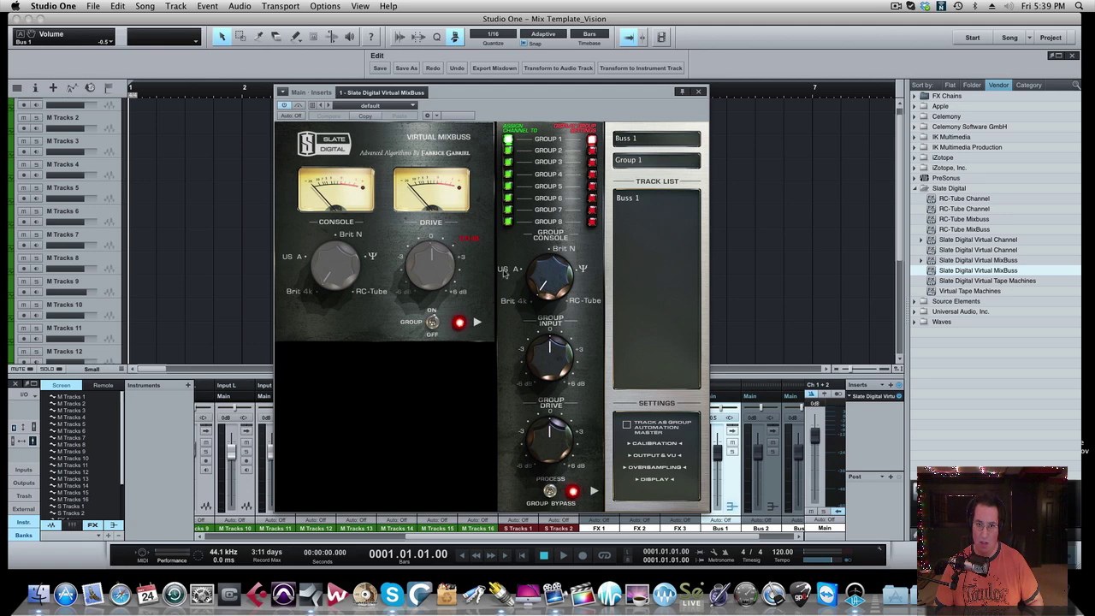
left_click(556, 251)
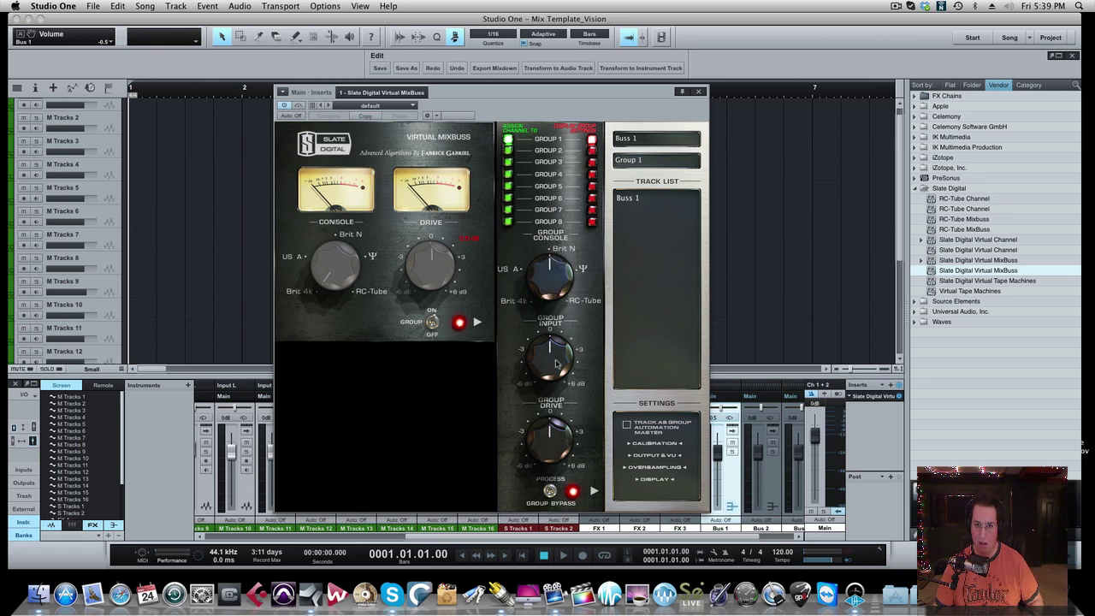
left_click_drag(541, 445, 540, 419)
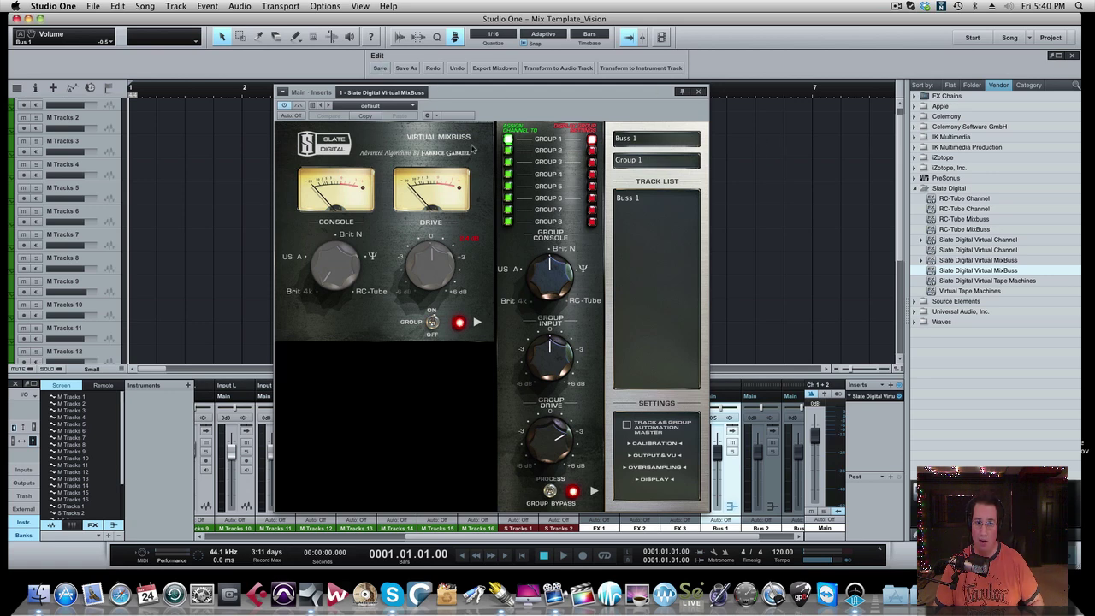
left_click(698, 92)
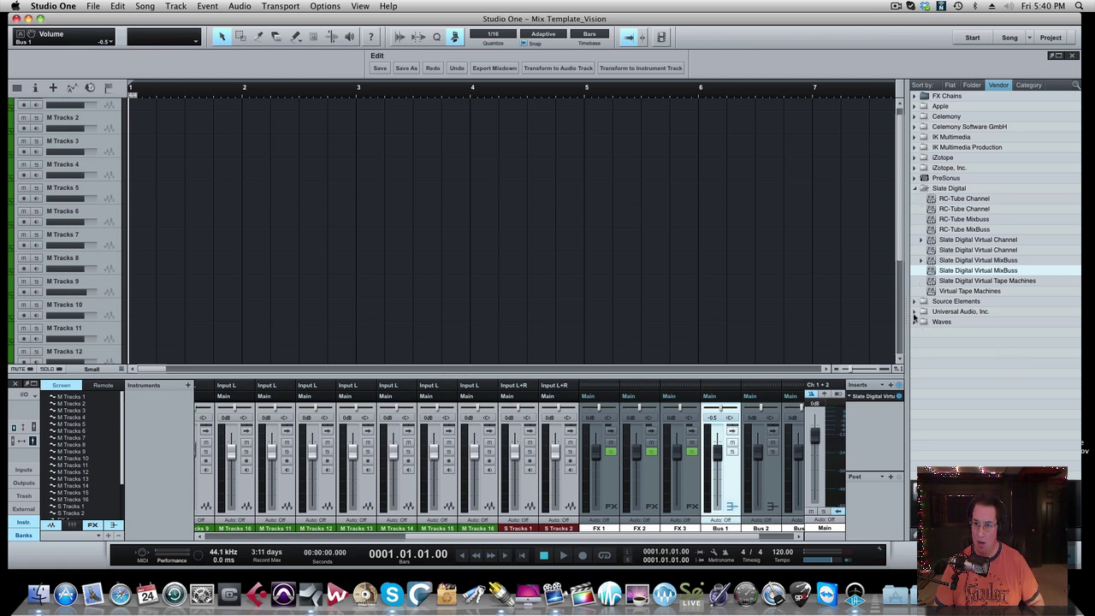
Insert the UAD Neve 33609 after the MixBuss on the Main channel and load its BUSS-Glue It Together preset.
left_click(913, 313)
scroll(952, 398, "down", 5)
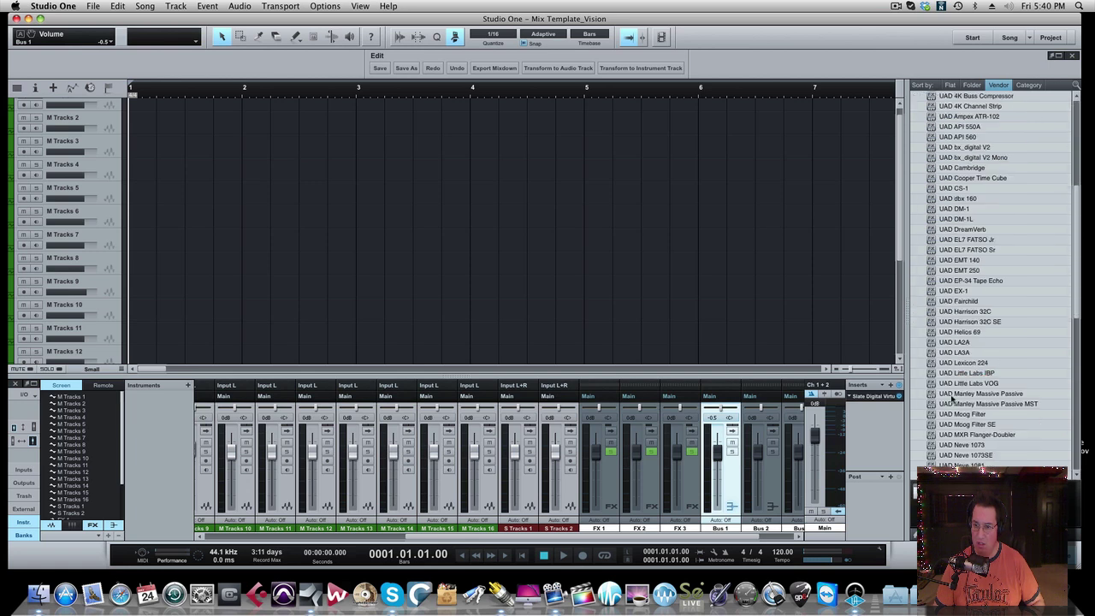
scroll(952, 399, "down", 3)
scroll(982, 445, "down", 1)
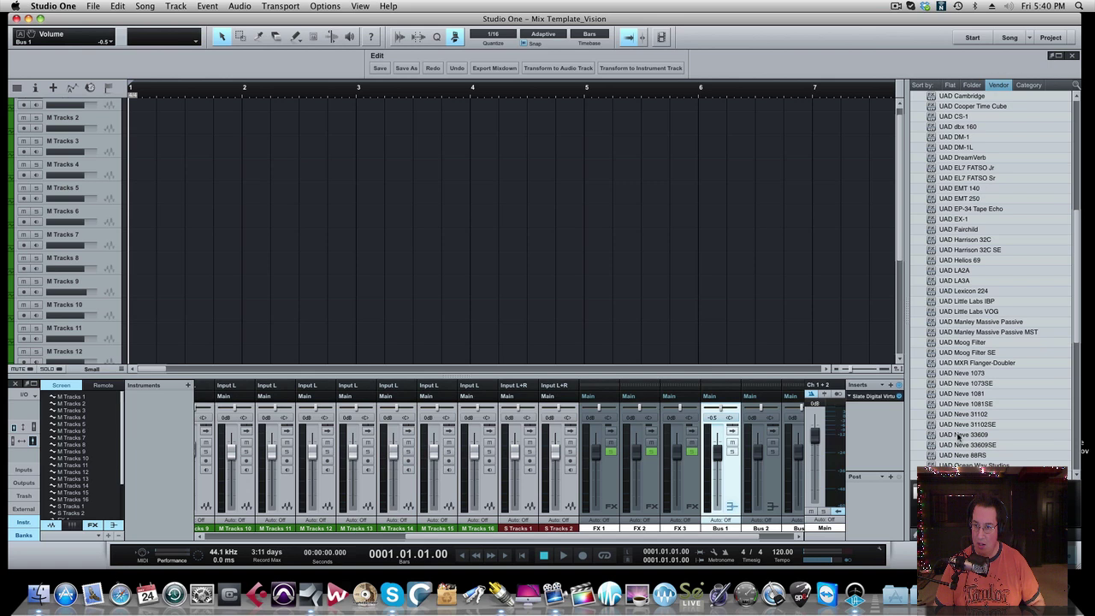
left_click_drag(959, 436, 882, 414)
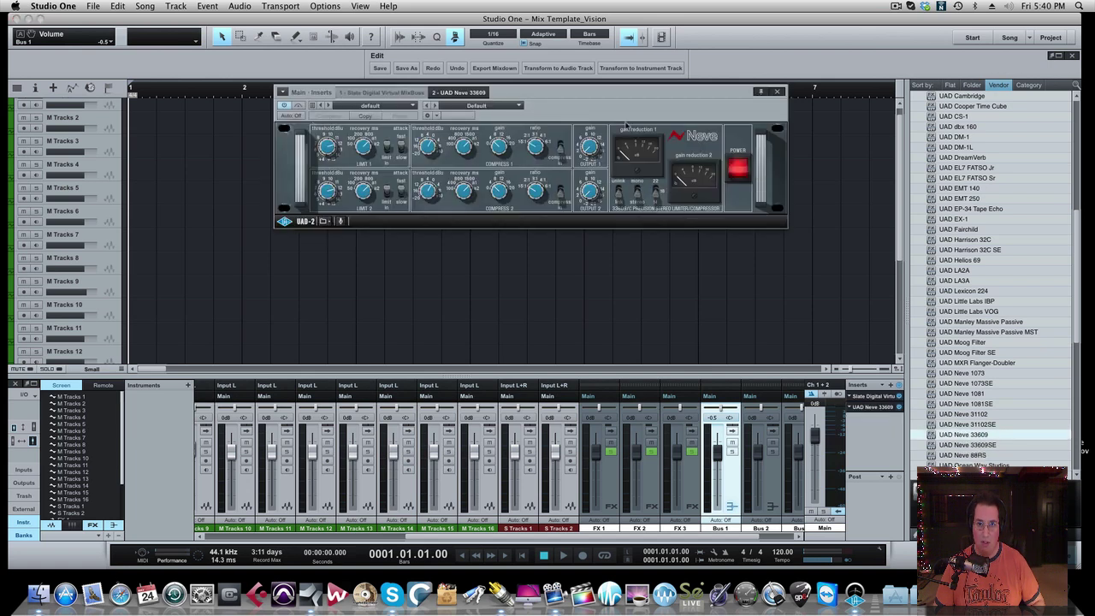
left_click(518, 106)
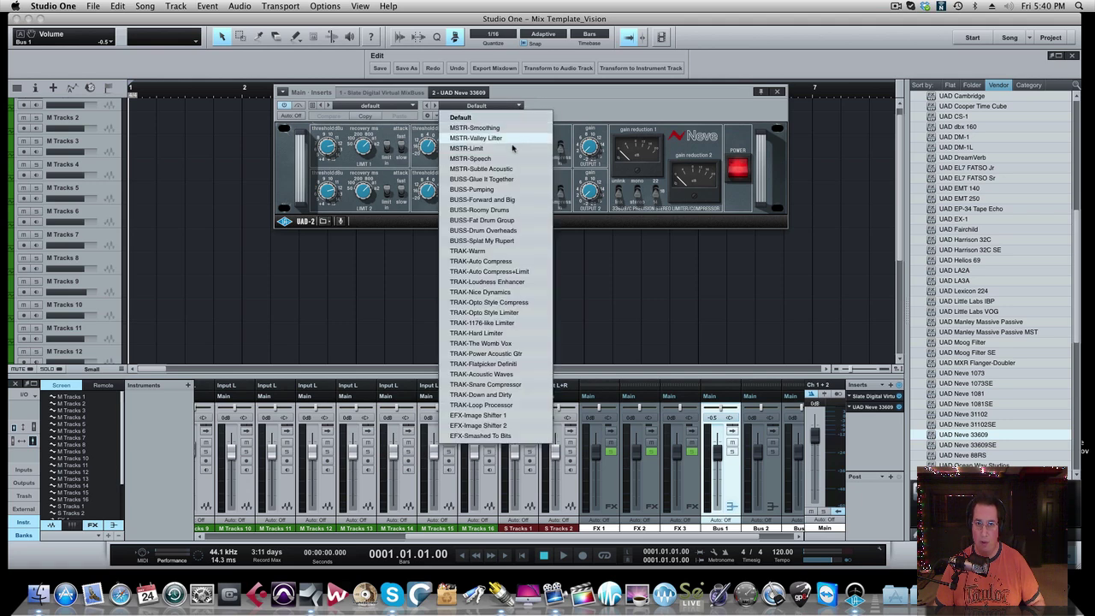
left_click(483, 179)
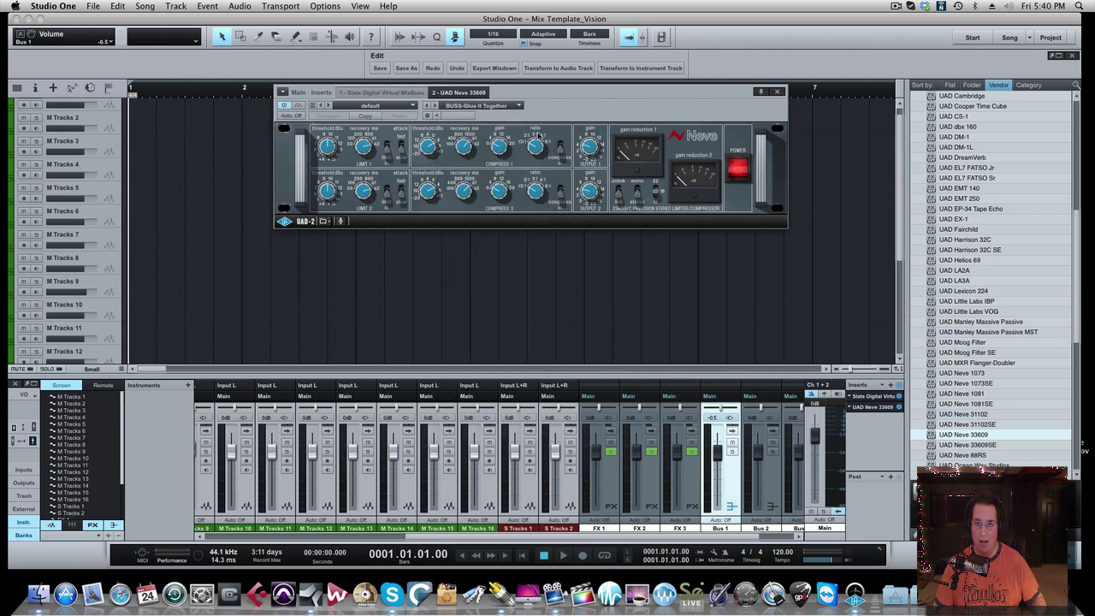
left_click_drag(637, 95, 647, 118)
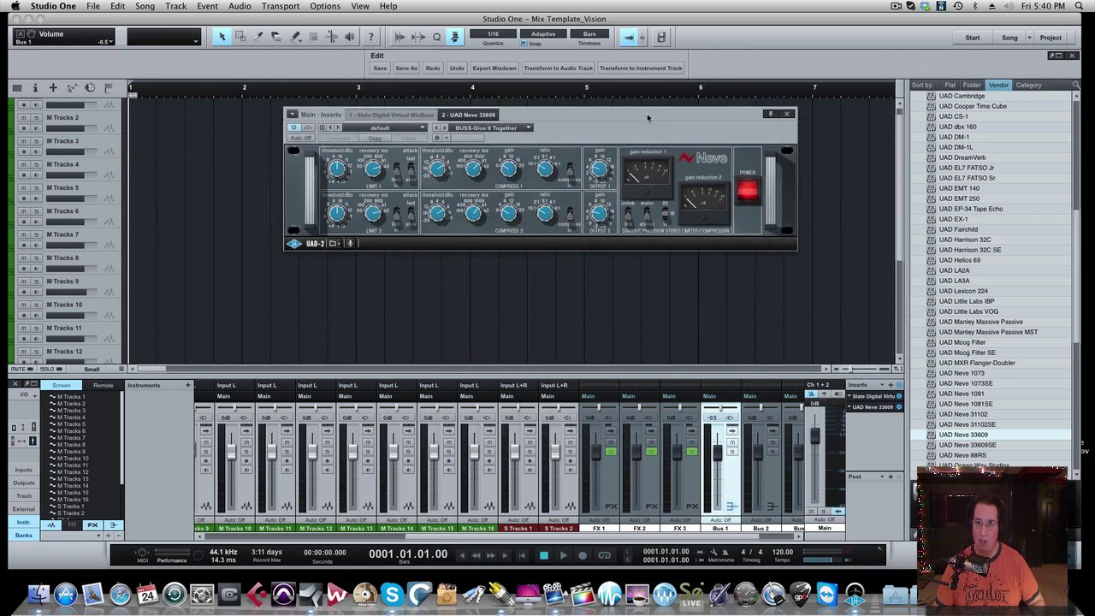
left_click(788, 114)
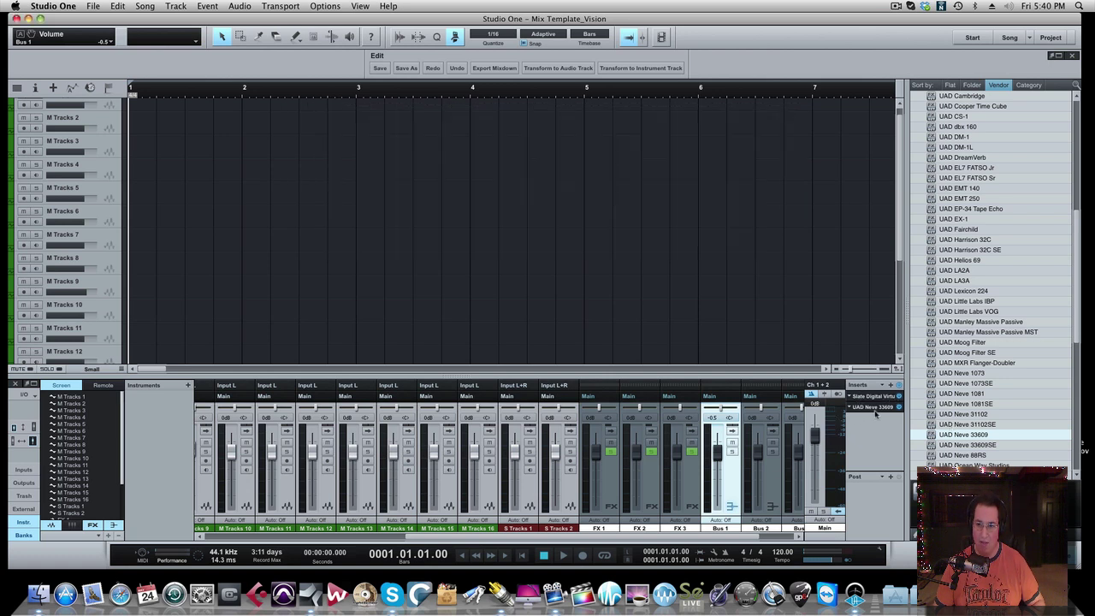
Insert Slate Digital Virtual Tape Machines as the third plug-in on the Main channel.
scroll(963, 401, "up", 5)
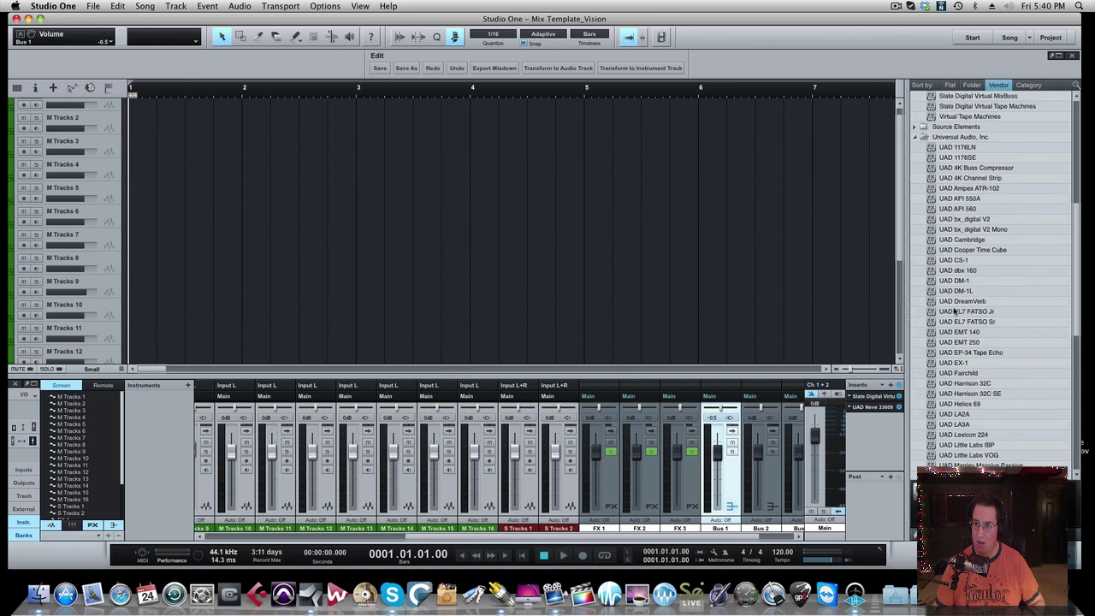
left_click(914, 138)
scroll(970, 296, "up", 4)
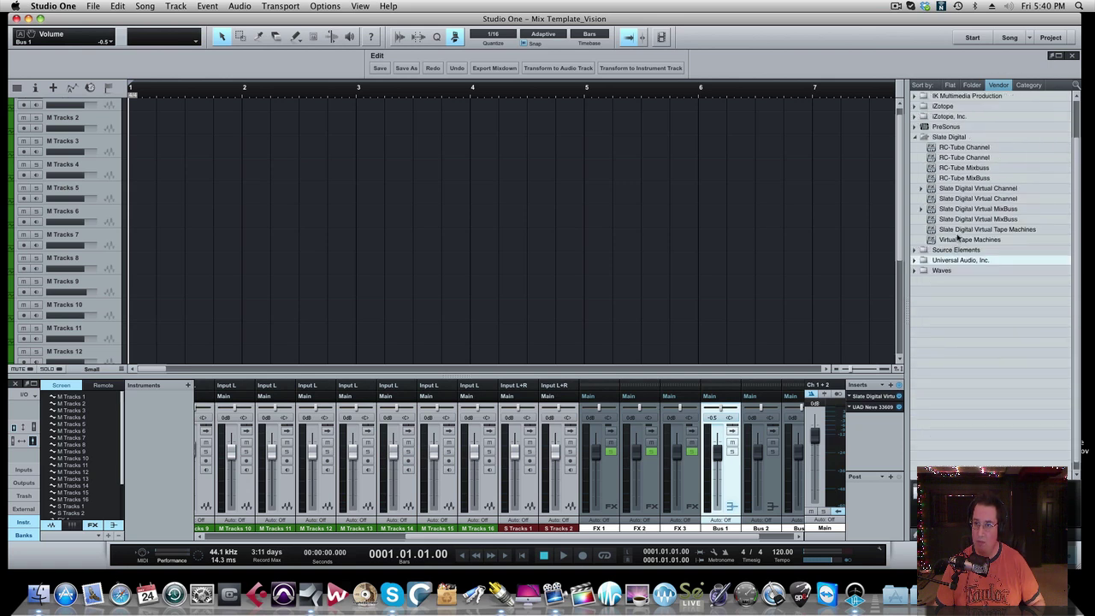
left_click_drag(958, 231, 876, 421)
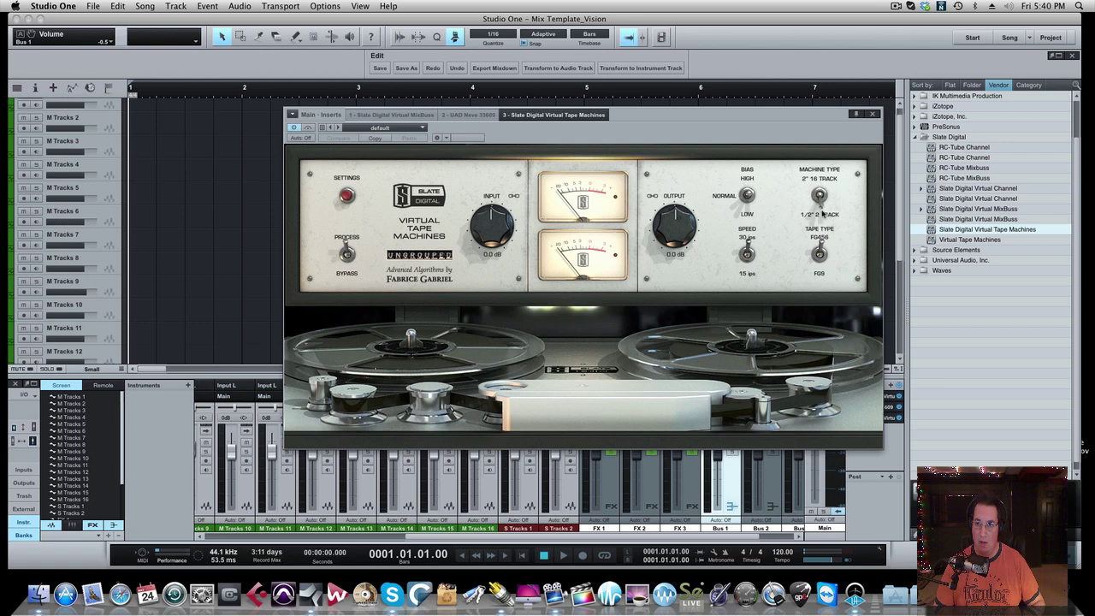
left_click_drag(672, 122, 568, 114)
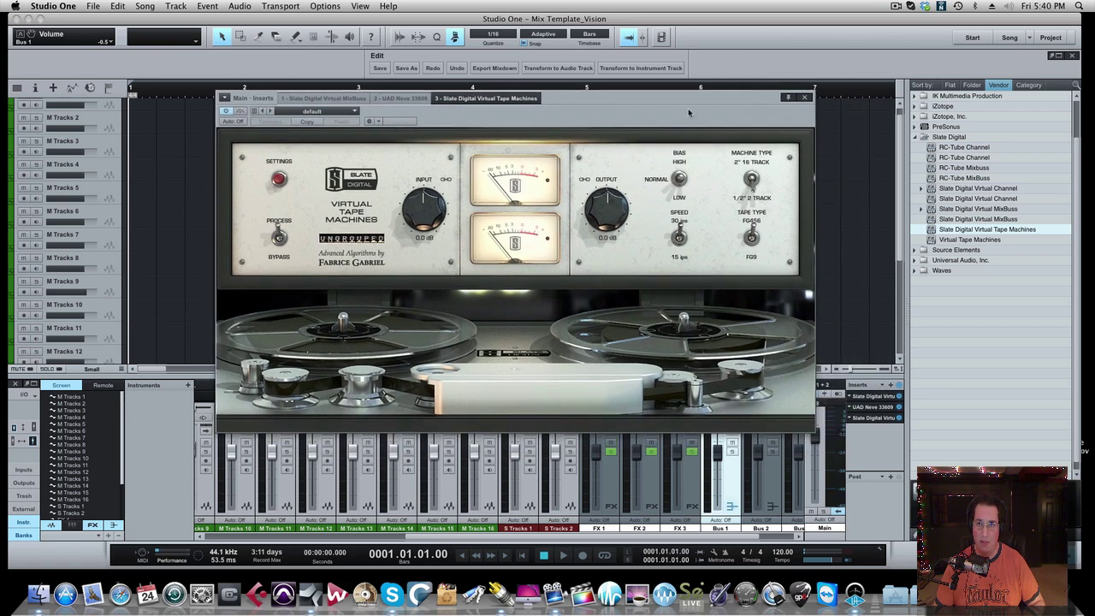
left_click(804, 98)
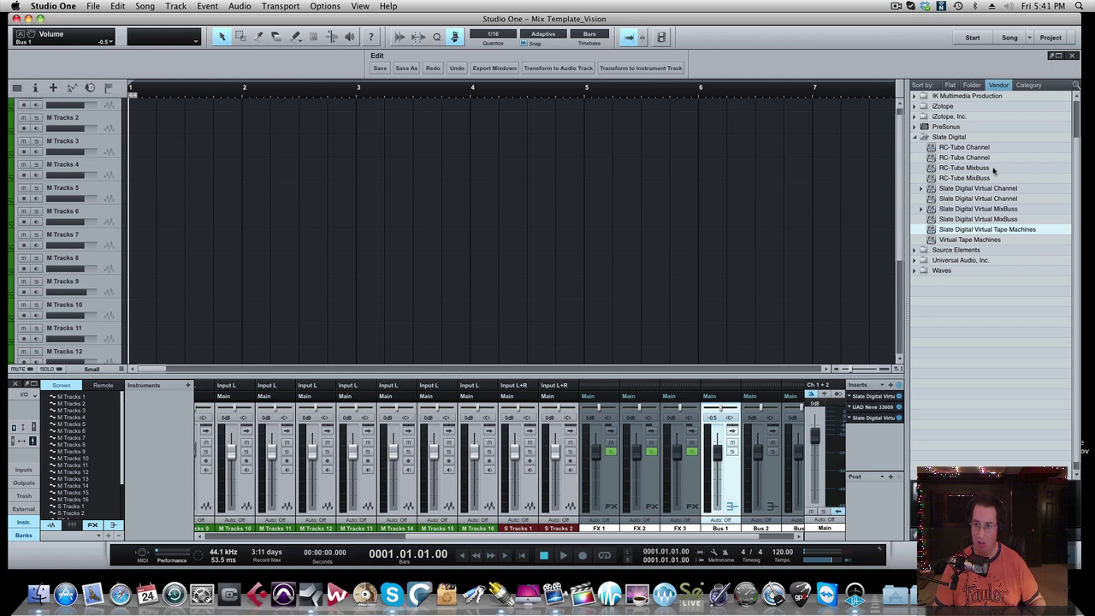
Collapse the Main channel's side inserts, switch the console to the large view, and enlarge it to show all insert and send racks.
left_click(838, 514)
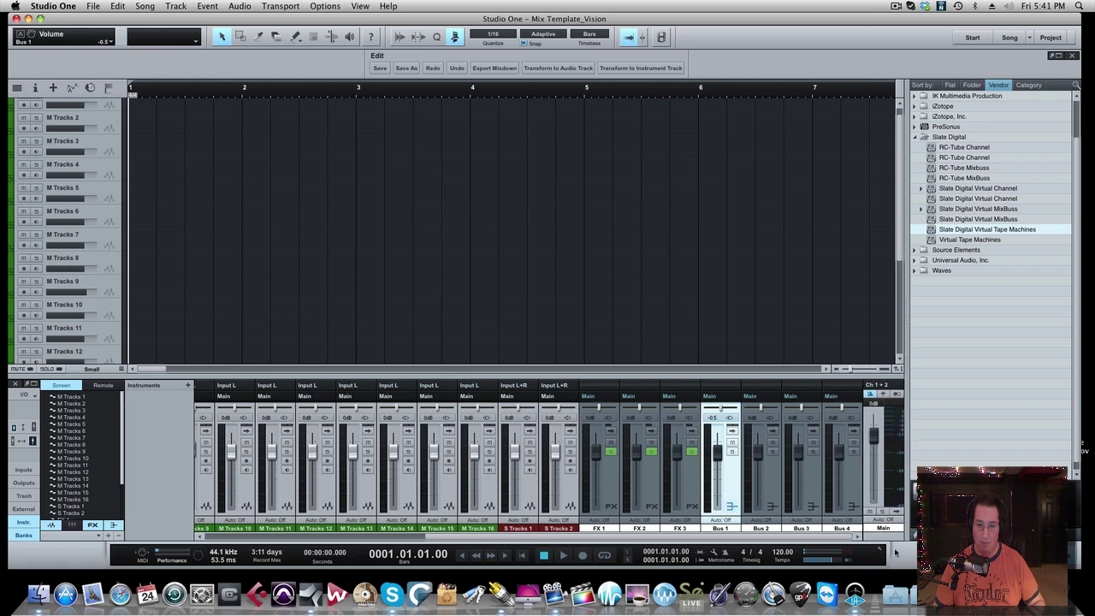
left_click_drag(400, 534, 335, 535)
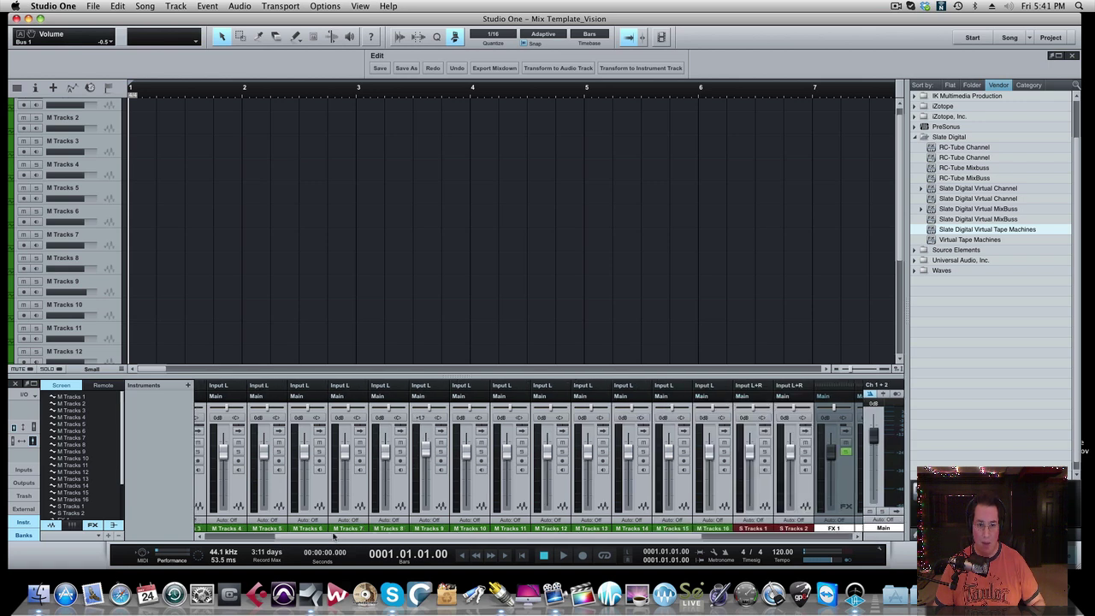
left_click_drag(257, 540, 228, 537)
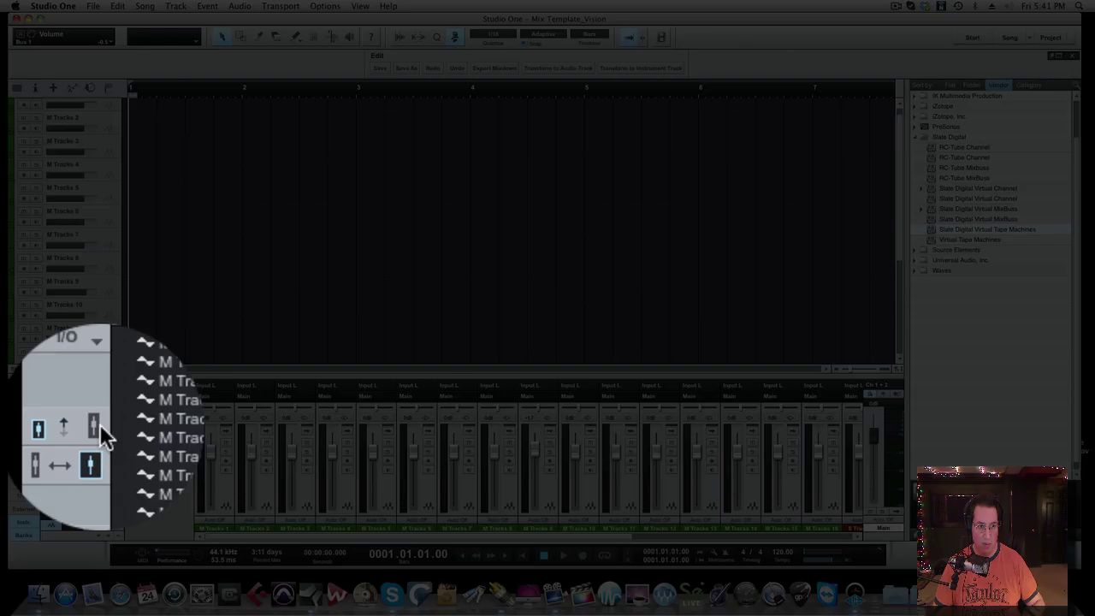
left_click(32, 426)
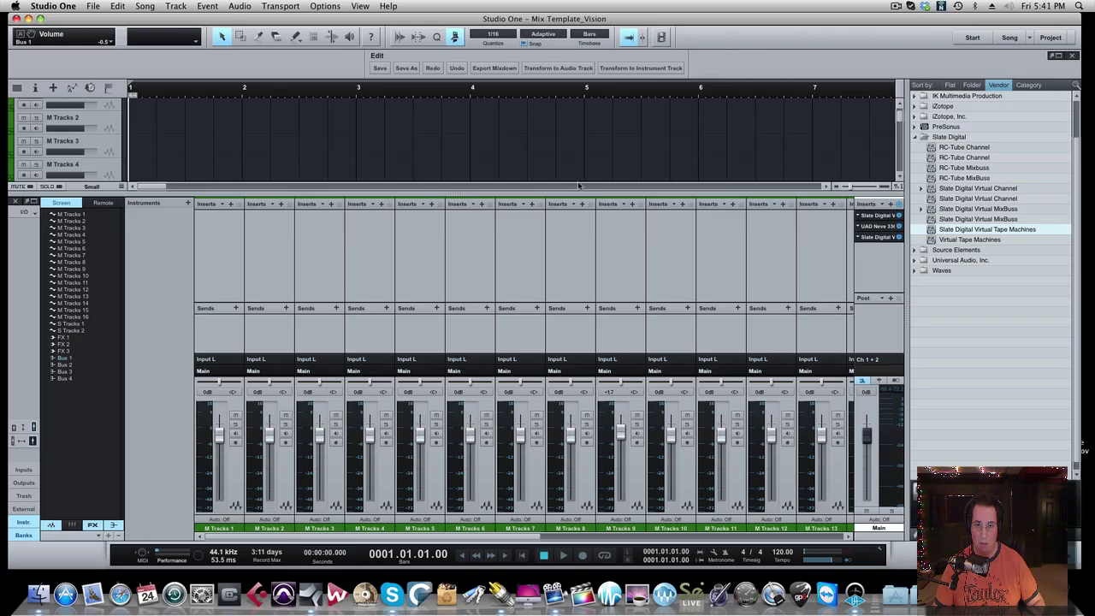
left_click_drag(567, 186, 560, 119)
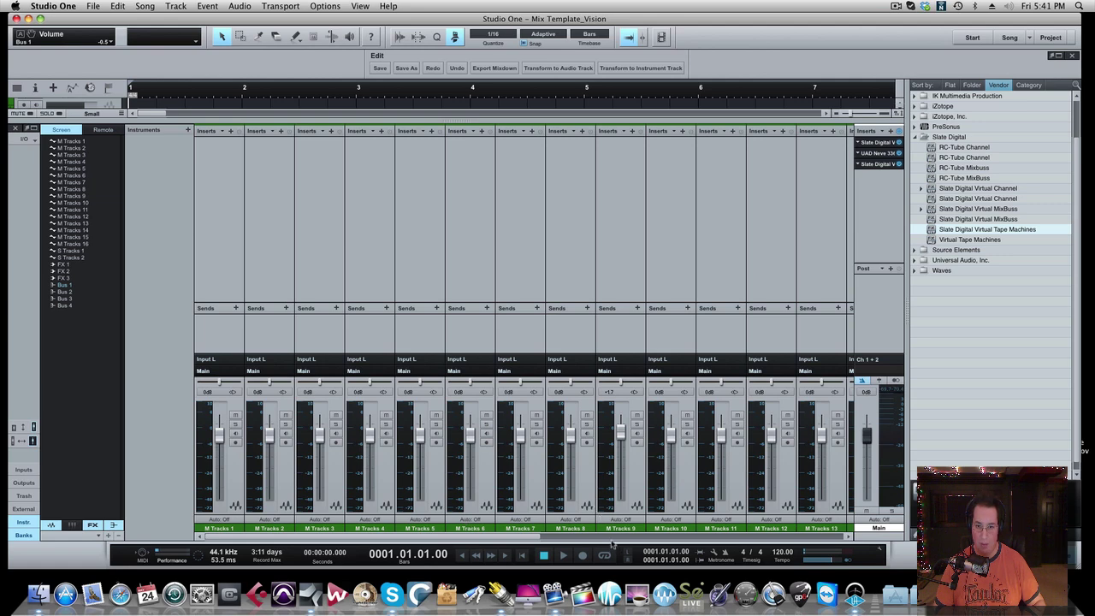
left_click(586, 535)
left_click_drag(432, 535, 192, 535)
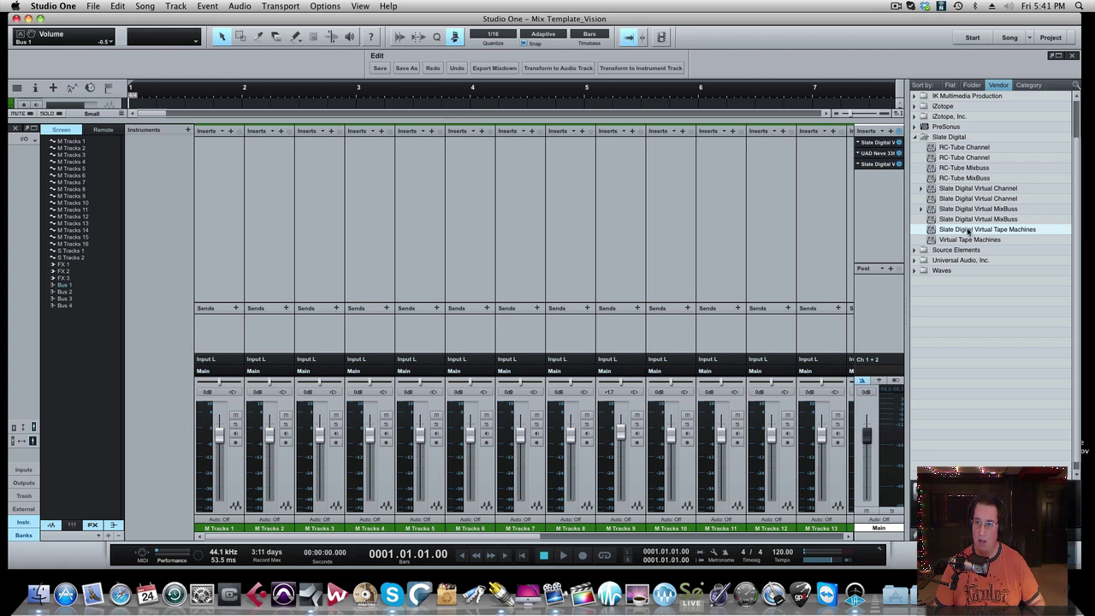
Insert Slate Digital Virtual Tape Machines on M Tracks 1 and copy it to M Tracks 2.
left_click_drag(968, 231, 214, 148)
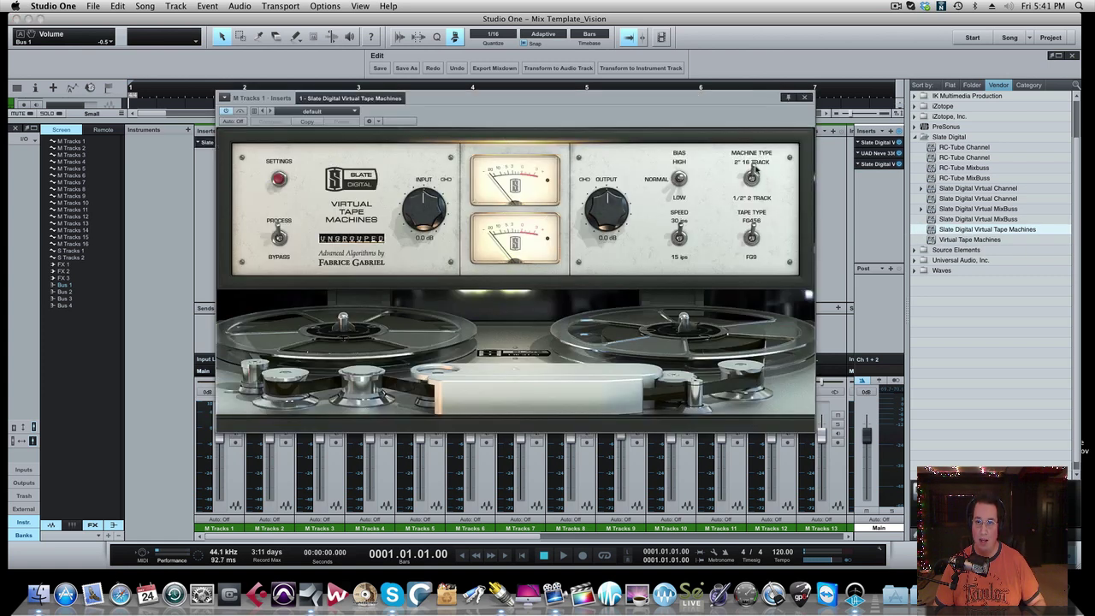
left_click(805, 97)
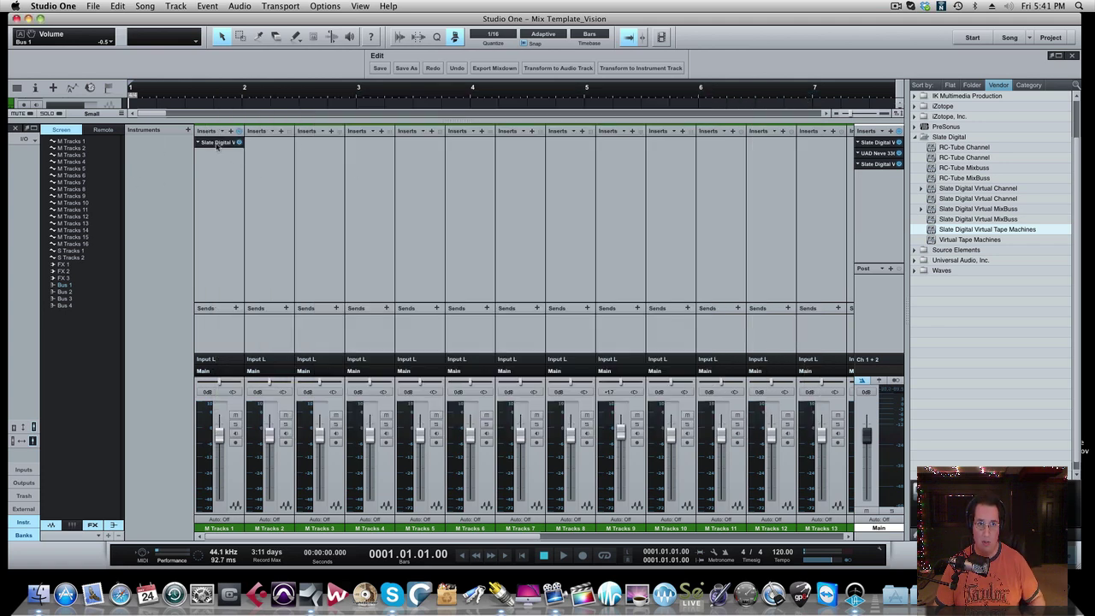
left_click_drag(218, 146, 266, 145)
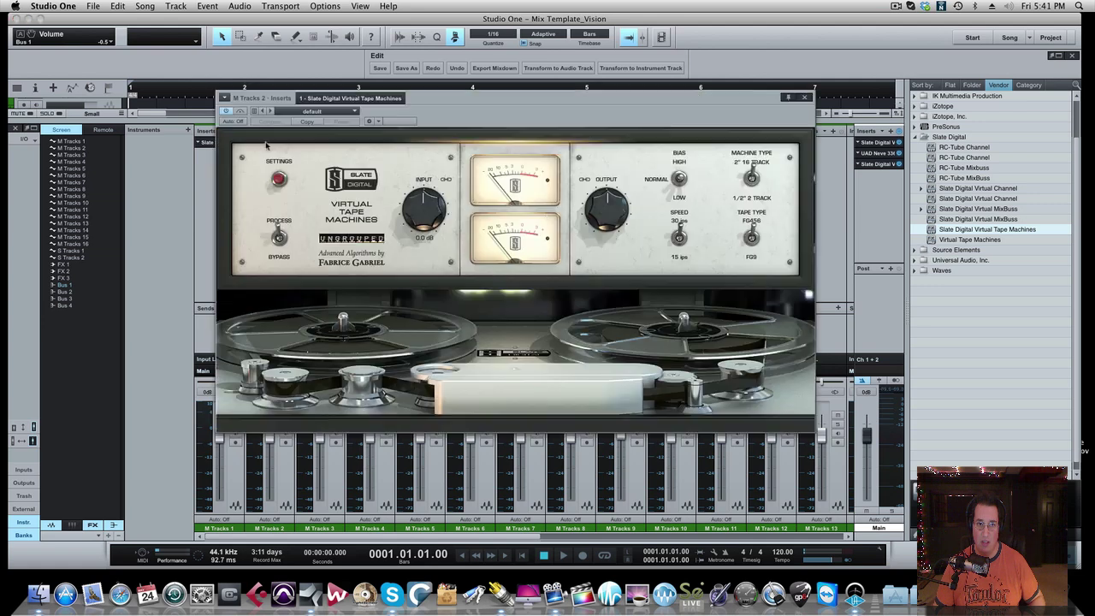
left_click(805, 97)
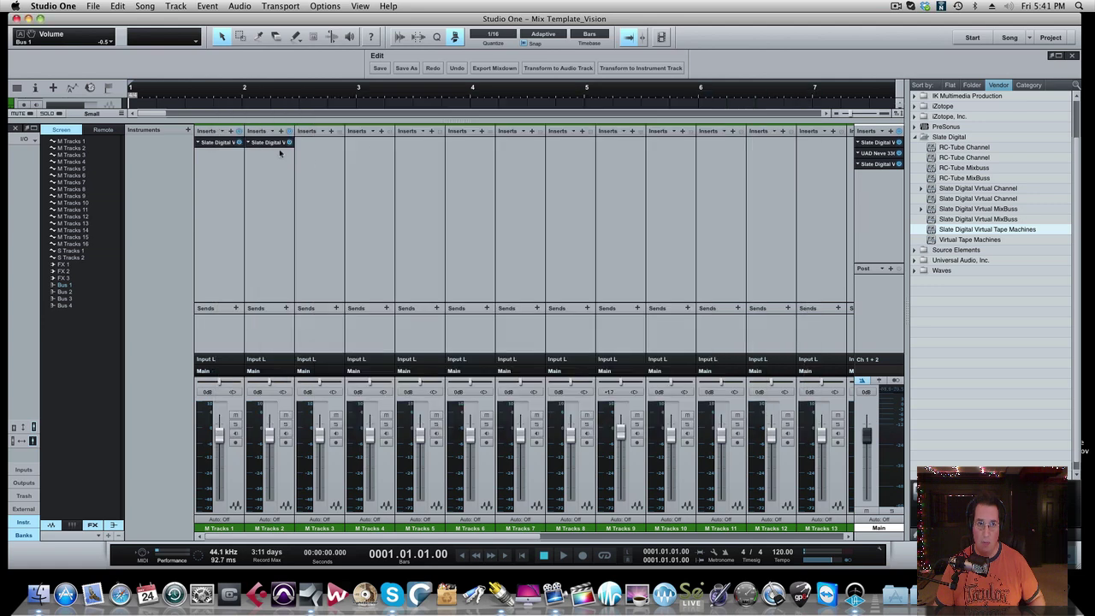
Copy the Virtual Tape Machines insert channel by channel to M Tracks 3 through M Tracks 6.
left_click_drag(278, 147, 318, 146)
left_click(805, 97)
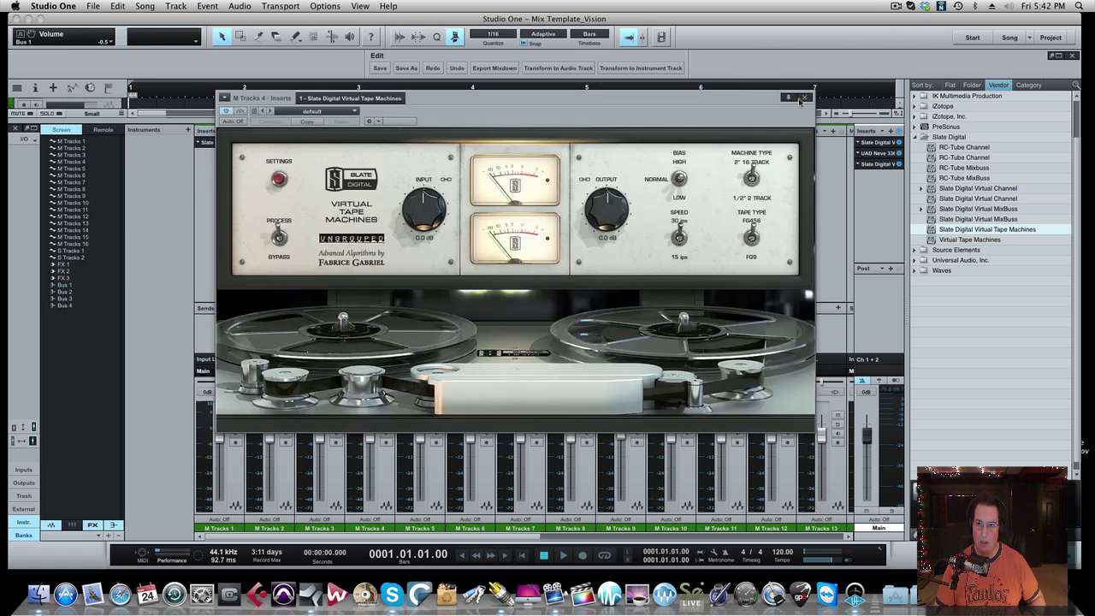
left_click(802, 100)
left_click(801, 100)
left_click_drag(419, 146, 479, 146)
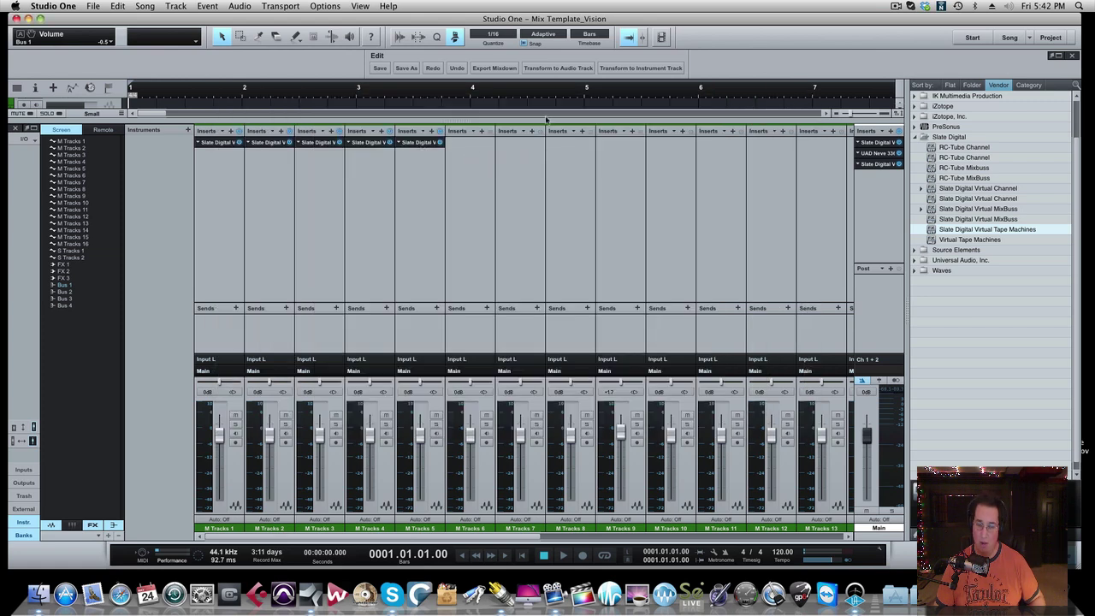
left_click(804, 97)
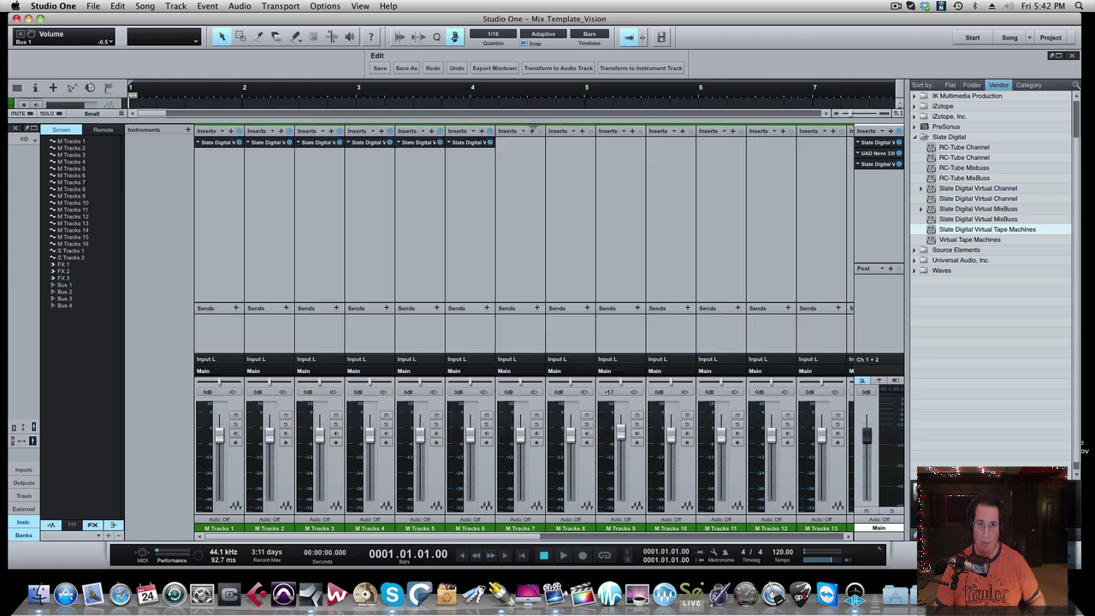
Copy the Virtual Tape Machines insert to M Tracks 7 through 16 and to S Tracks 1 and 2.
left_click_drag(470, 145, 605, 133)
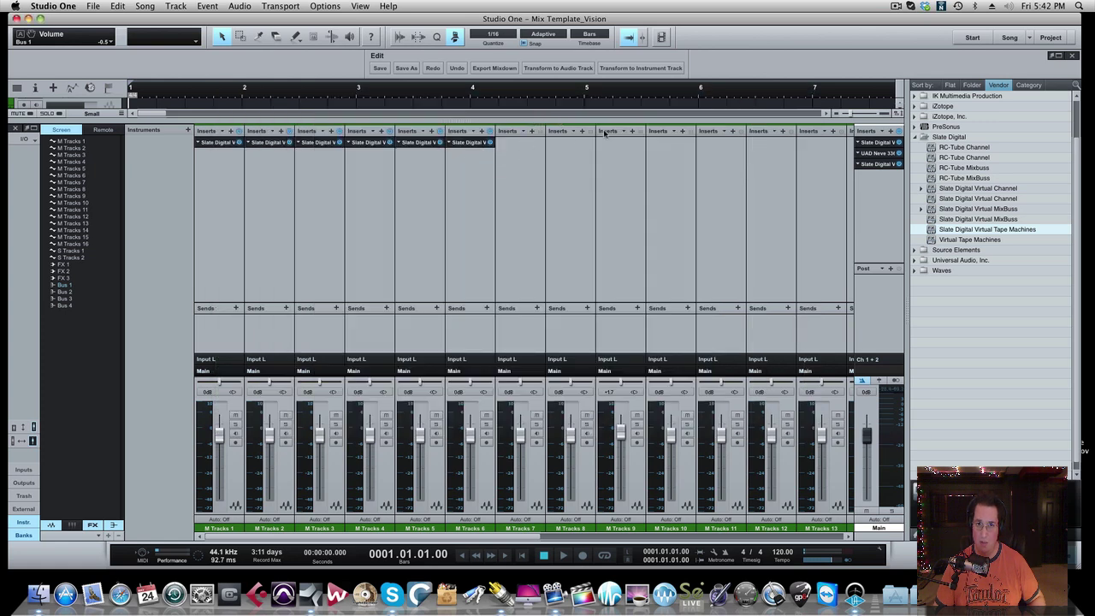
left_click(811, 99)
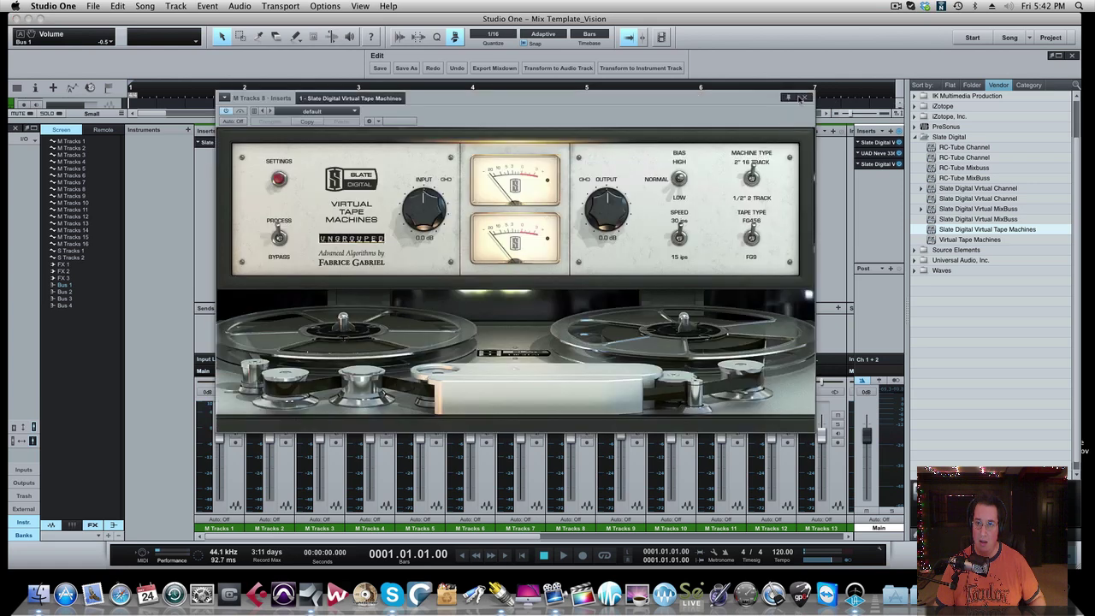
left_click(804, 98)
left_click_drag(593, 145, 636, 143)
left_click(803, 98)
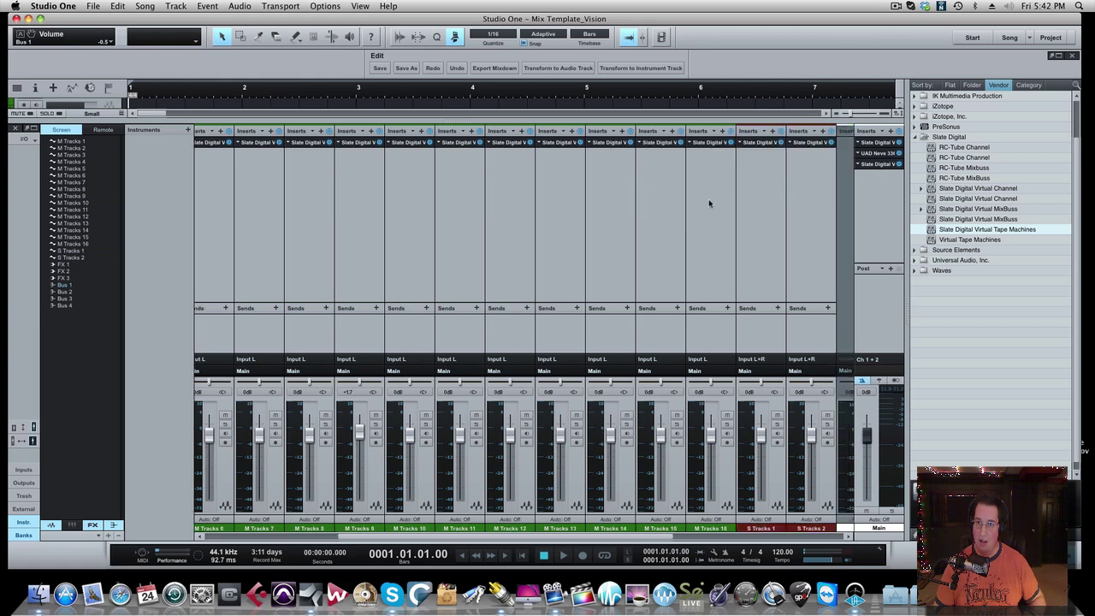
scroll(707, 199, "right", 3)
scroll(688, 227, "right", 5)
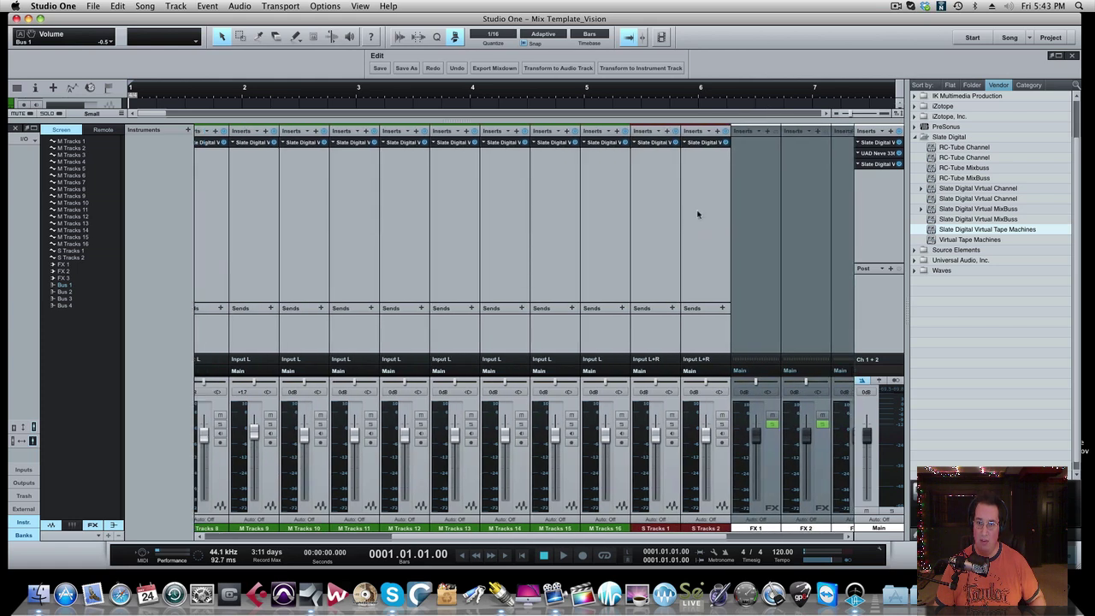
scroll(695, 254, "right", 1)
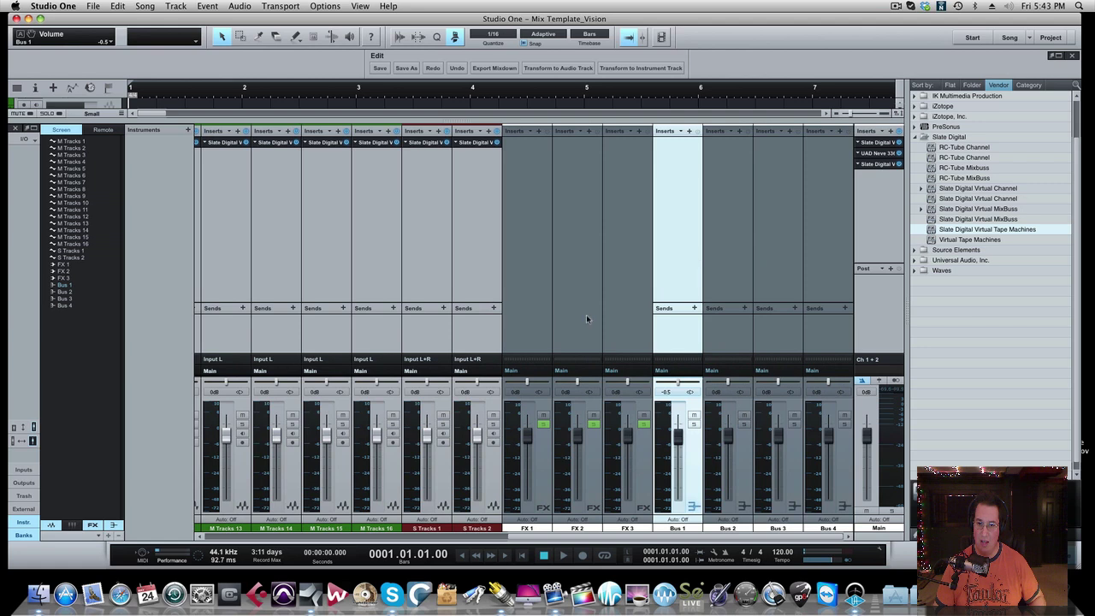
scroll(599, 300, "left", 12)
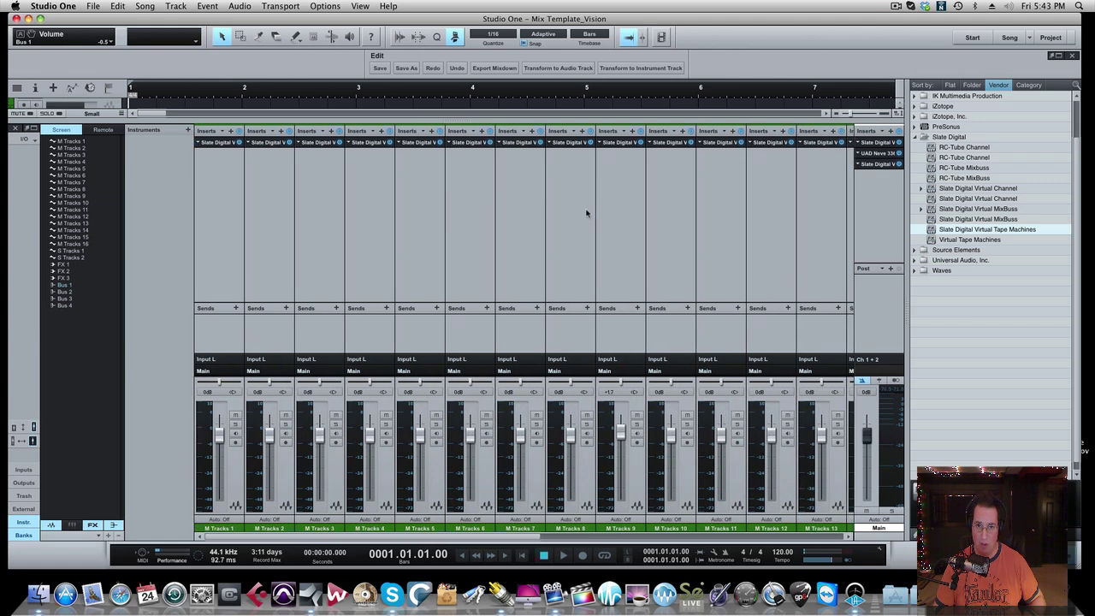
Insert Slate Digital Virtual Channel below the tape plug-in on M Tracks 1 with its group switched on, and save the song.
left_click(955, 190)
left_click_drag(722, 197, 212, 166)
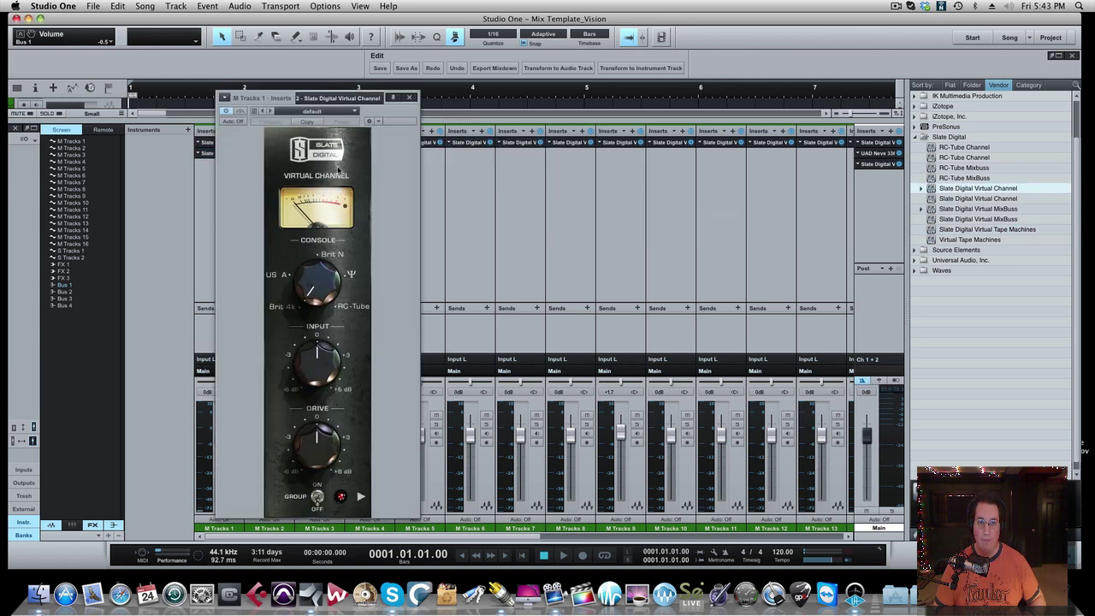
left_click_drag(406, 107, 530, 47)
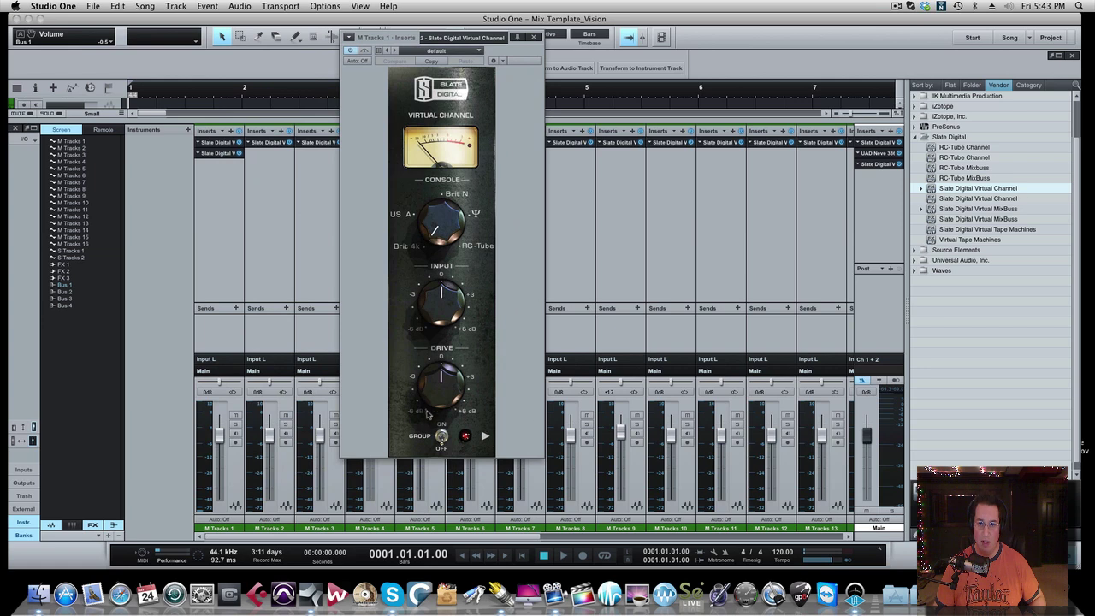
left_click(441, 434)
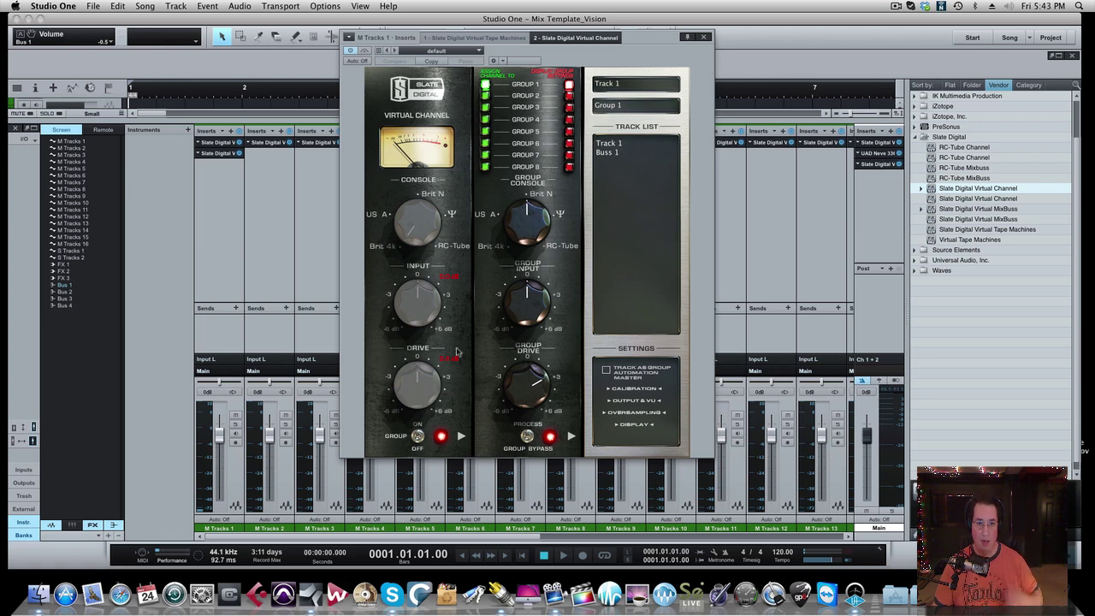
left_click(704, 37)
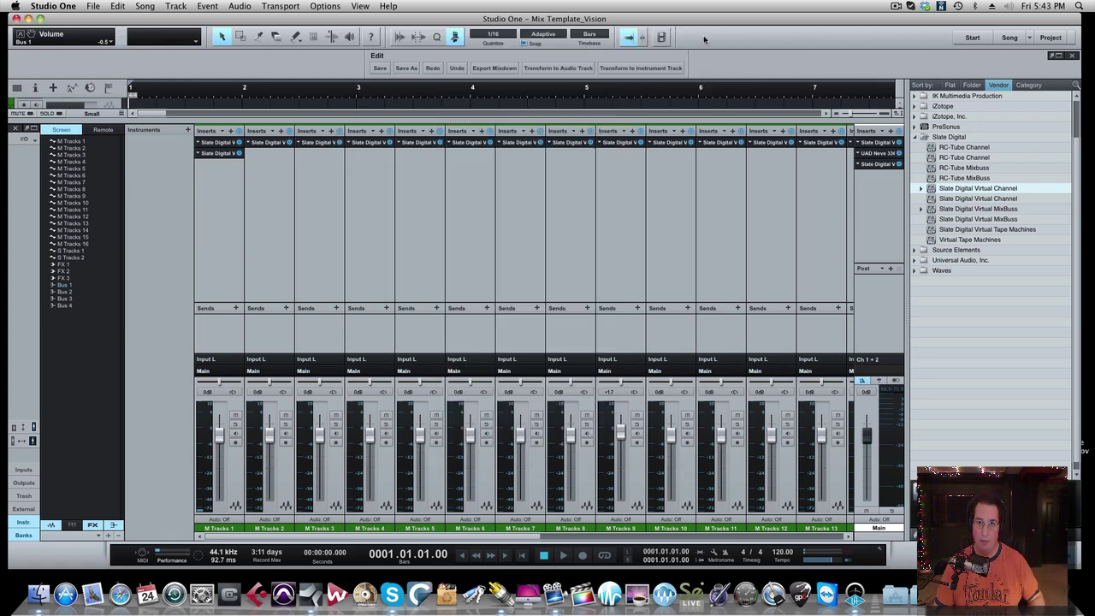
left_click(380, 67)
Copy the Virtual Channel insert channel by channel to M Tracks 2 through M Tracks 6, closing each plug-in window.
left_click_drag(219, 156, 260, 155)
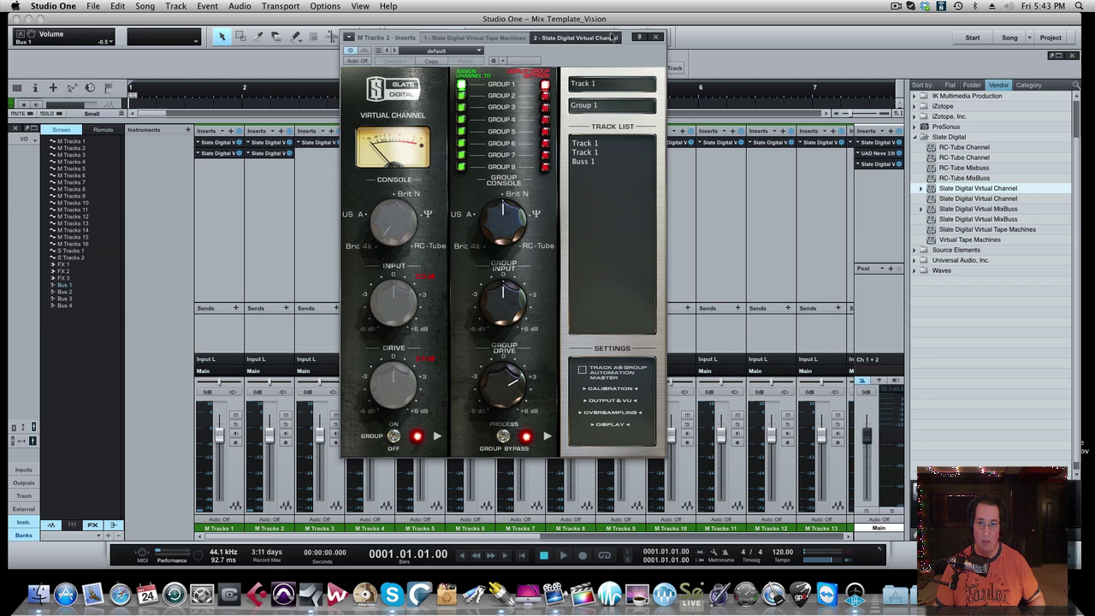
left_click(655, 37)
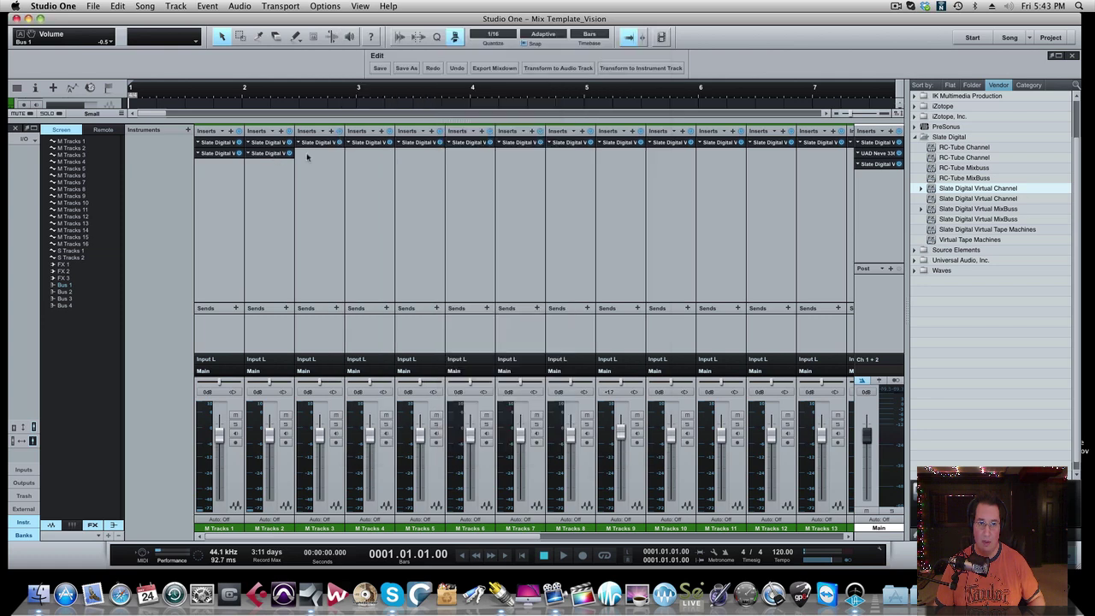
left_click_drag(307, 156, 302, 156)
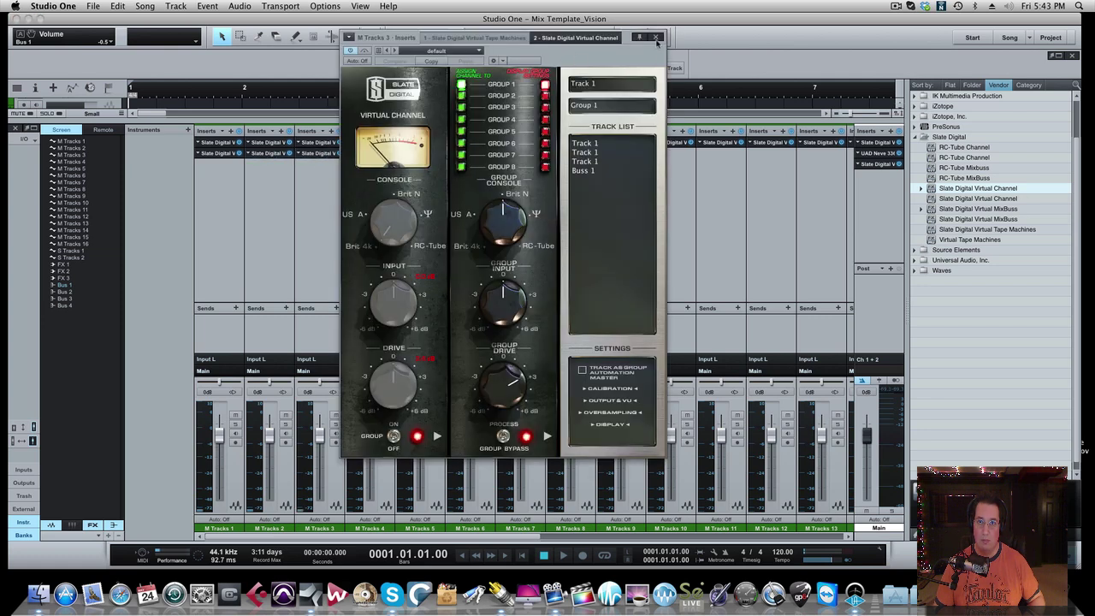
left_click(656, 38)
left_click_drag(317, 154, 369, 155)
left_click(654, 38)
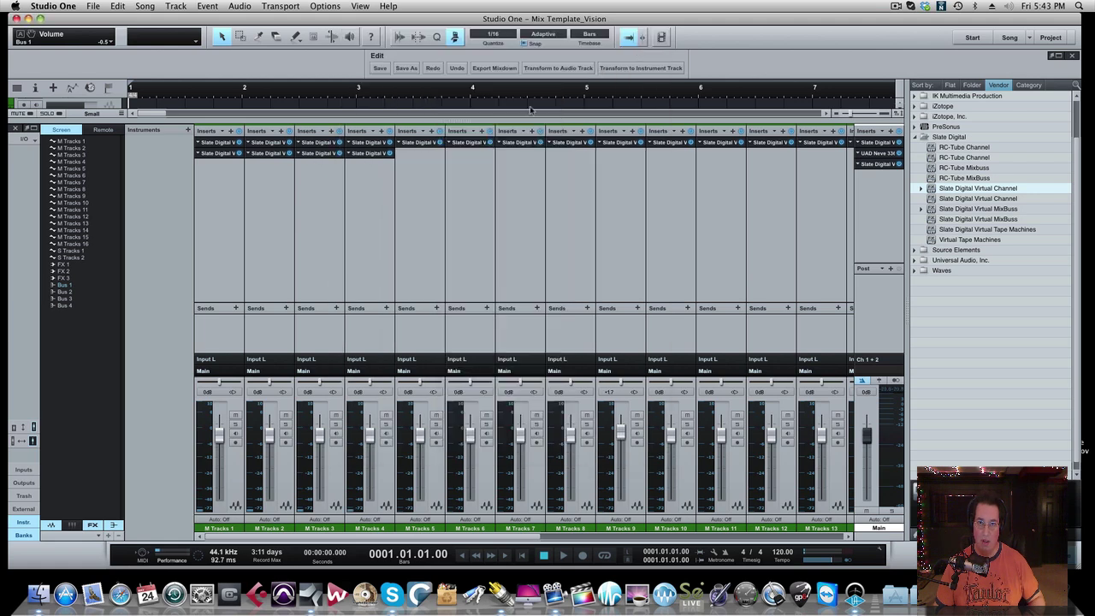
left_click_drag(418, 156, 469, 154)
left_click(656, 38)
left_click(654, 39)
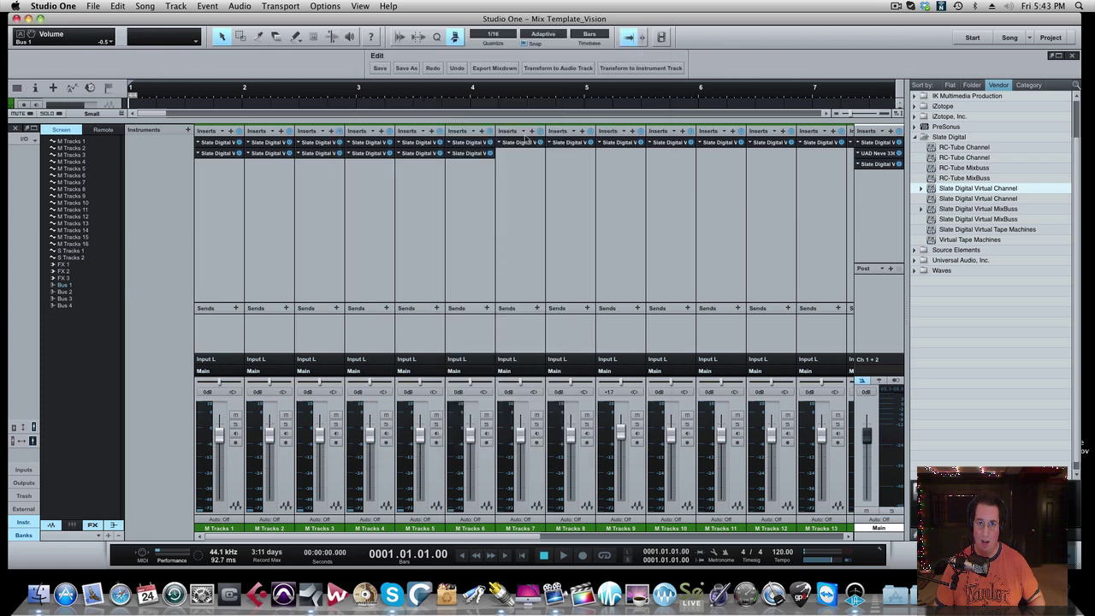
Copy the Virtual Channel insert to M Tracks 7, M Tracks 8 and M Tracks 9.
left_click_drag(518, 160, 509, 155)
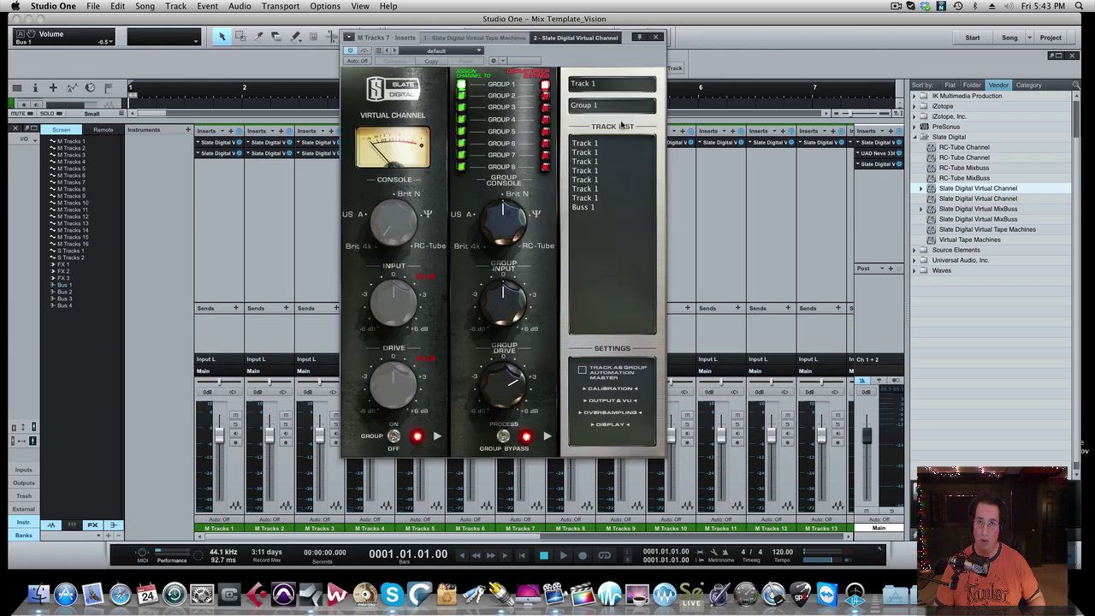
left_click(657, 37)
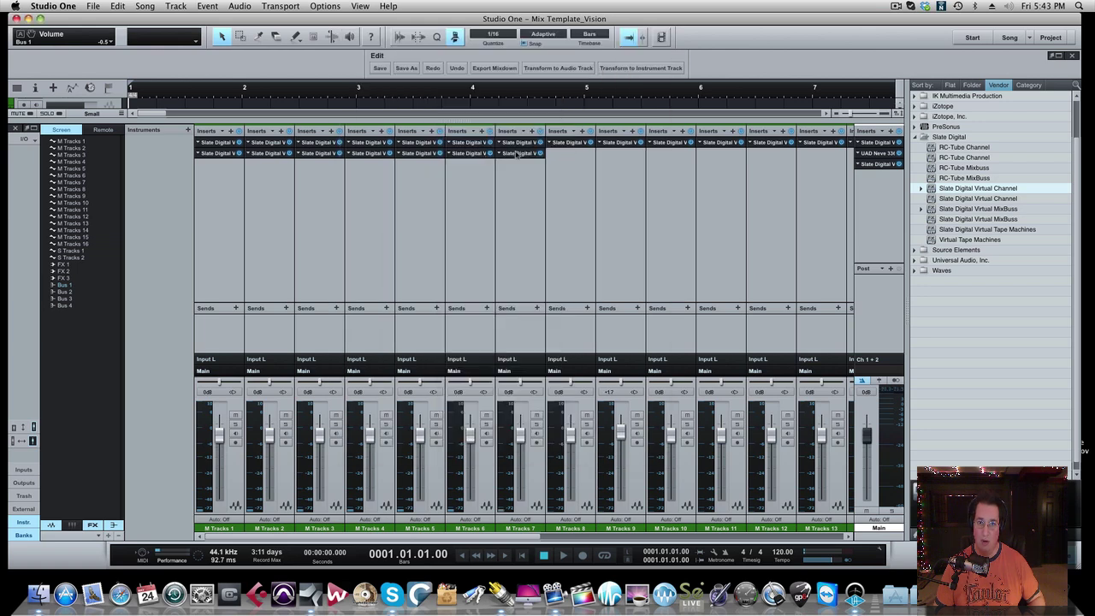
left_click_drag(518, 153, 566, 152)
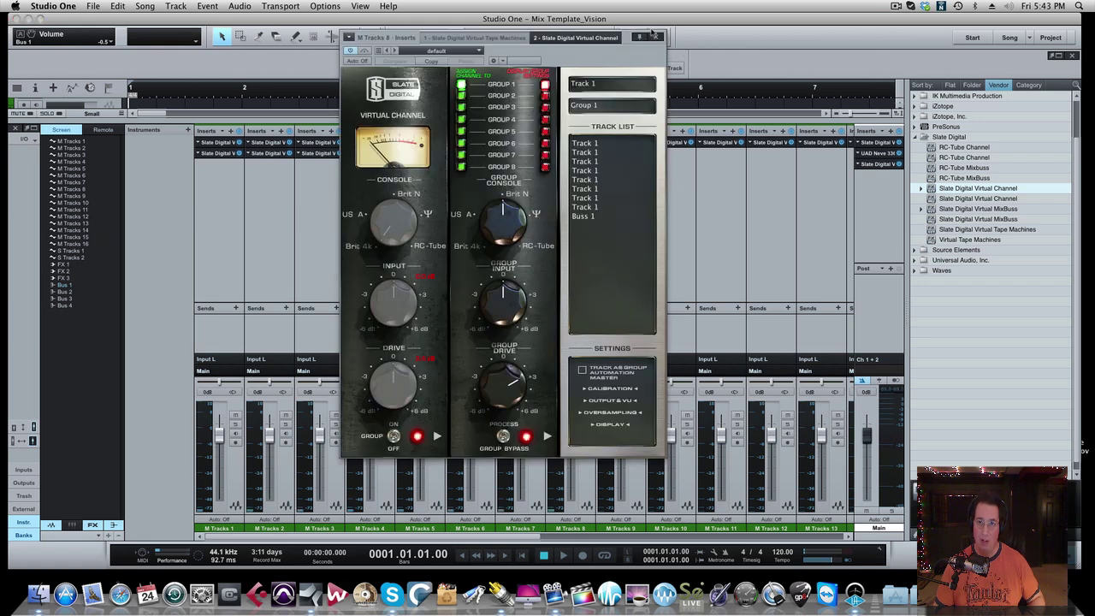
left_click(655, 38)
left_click_drag(562, 156, 613, 154)
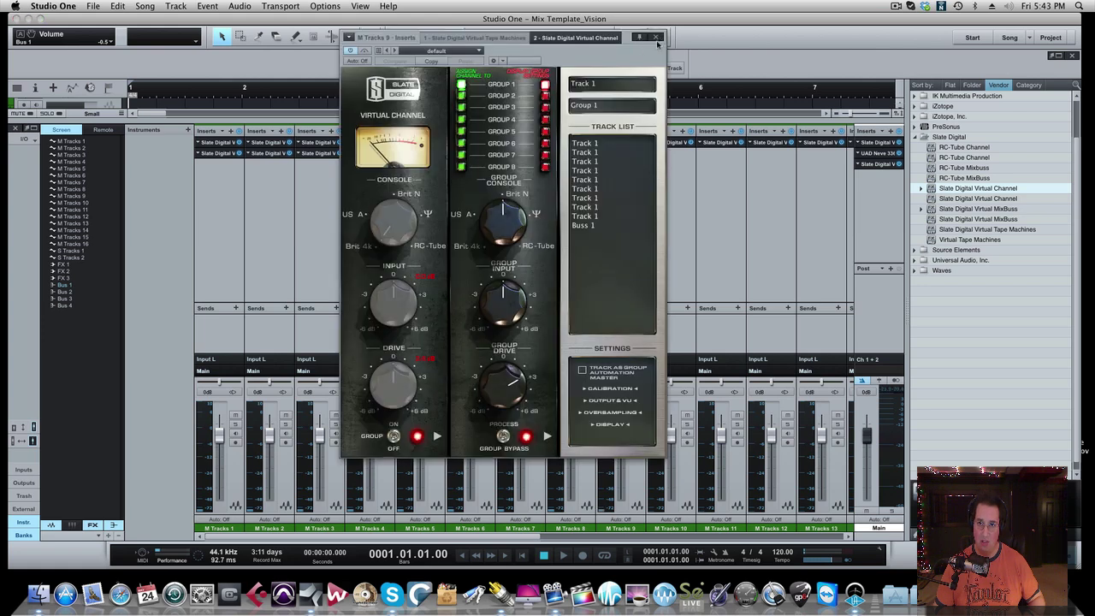
left_click(655, 37)
Copy the Virtual Channel insert to M Tracks 10 through M Tracks 13, closing each plug-in window.
left_click_drag(623, 157, 657, 157)
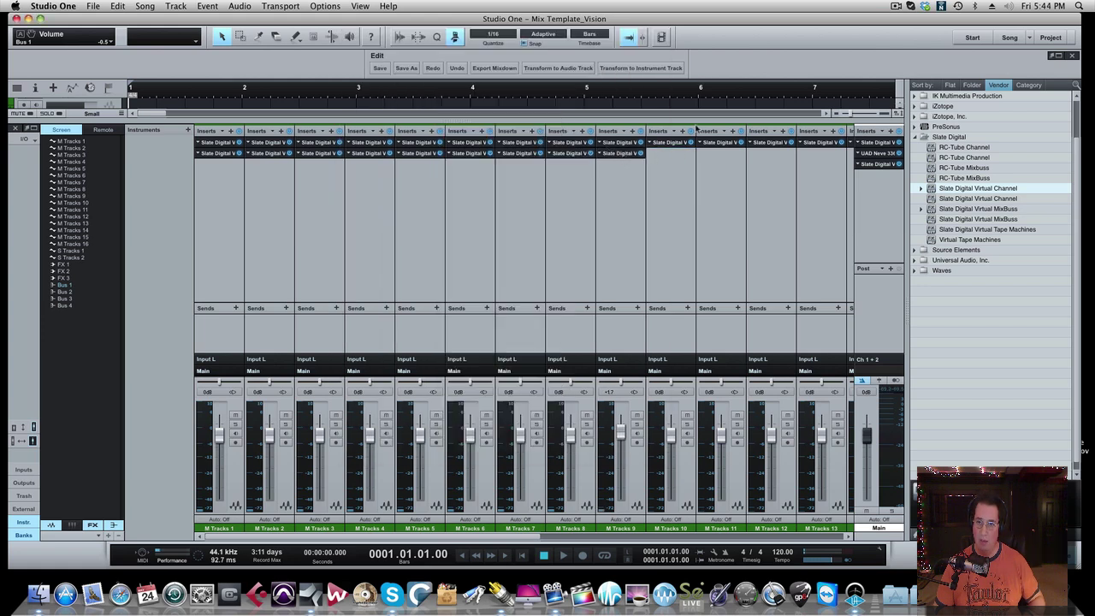
left_click(655, 38)
left_click_drag(671, 154, 753, 155)
left_click(655, 38)
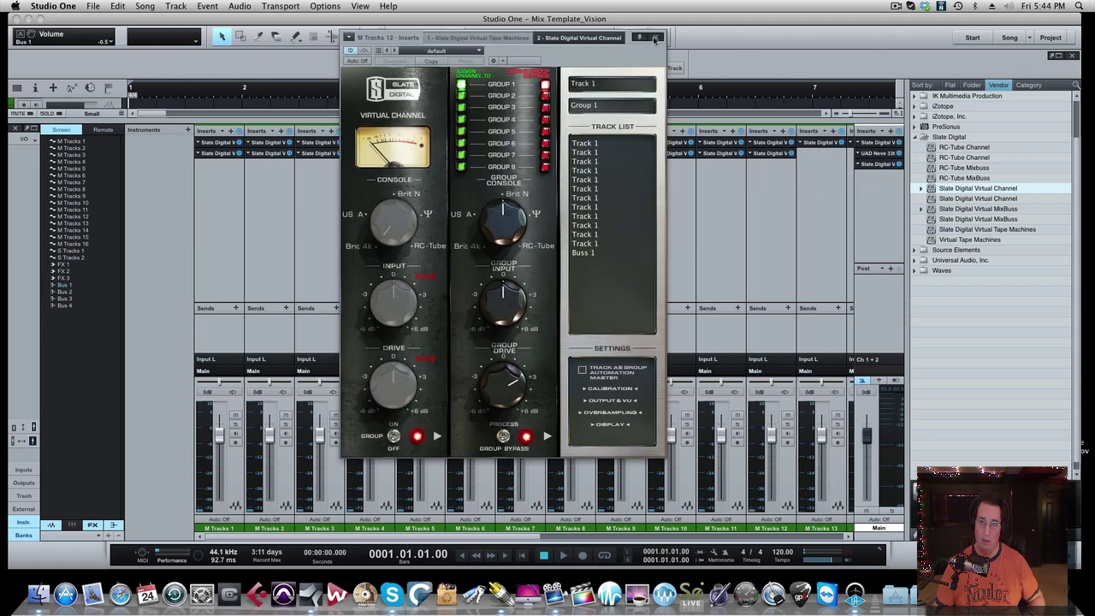
left_click(655, 38)
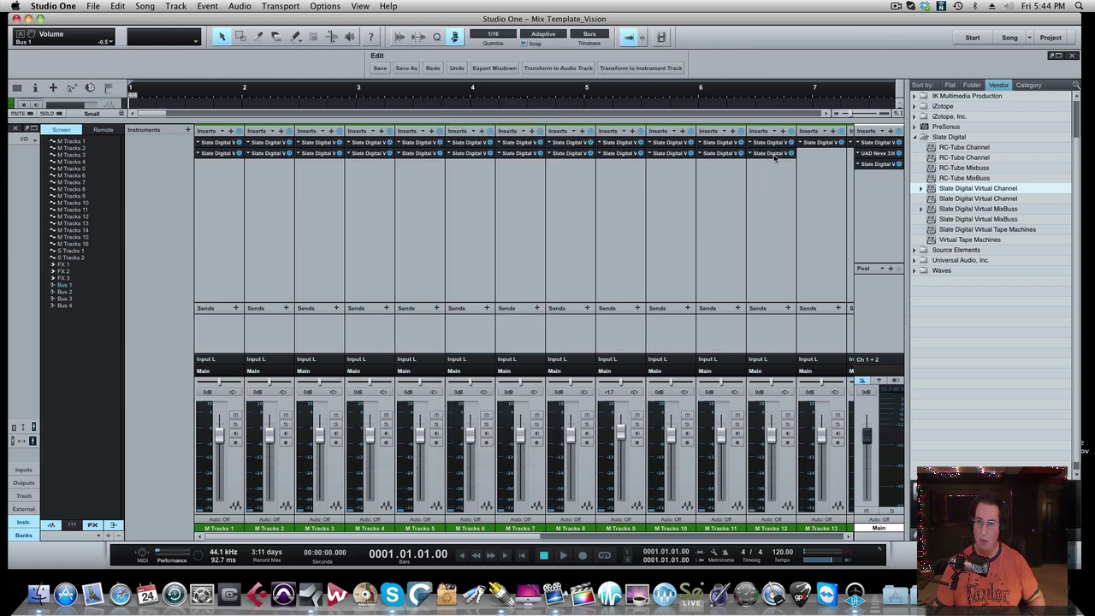
left_click_drag(774, 156, 819, 156)
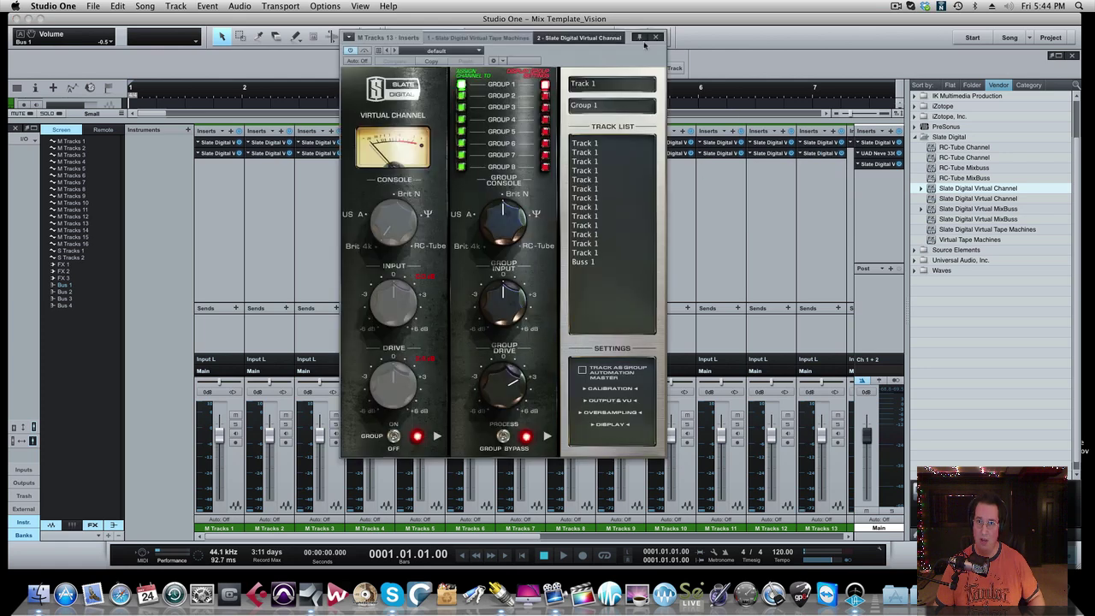
left_click(656, 38)
Copy the Virtual Channel insert to M Tracks 14 and M Tracks 15.
scroll(731, 193, "right", 5)
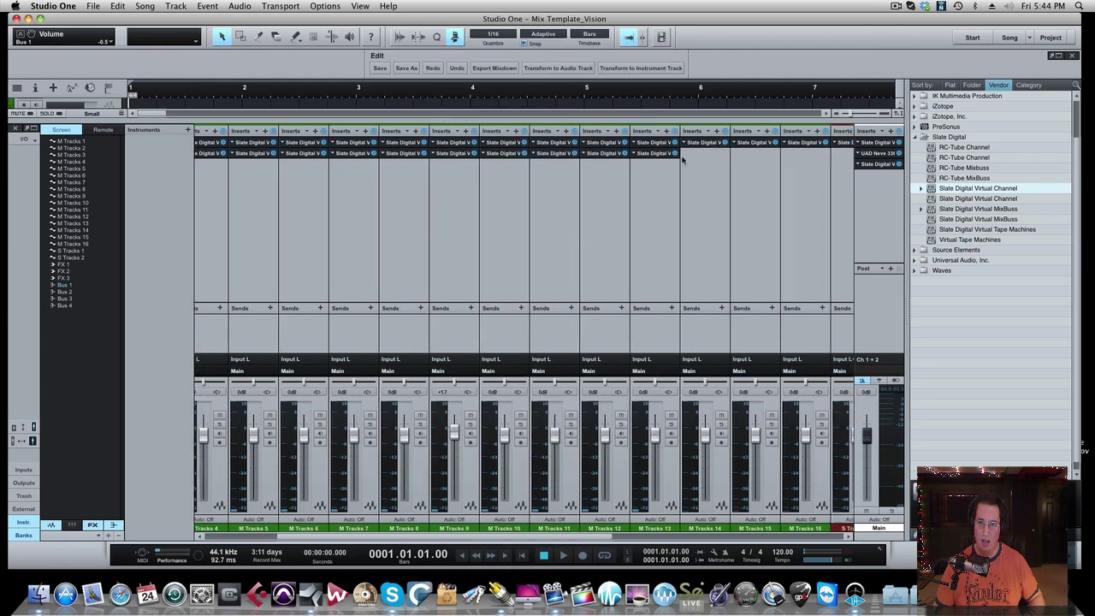
left_click_drag(580, 156, 637, 159)
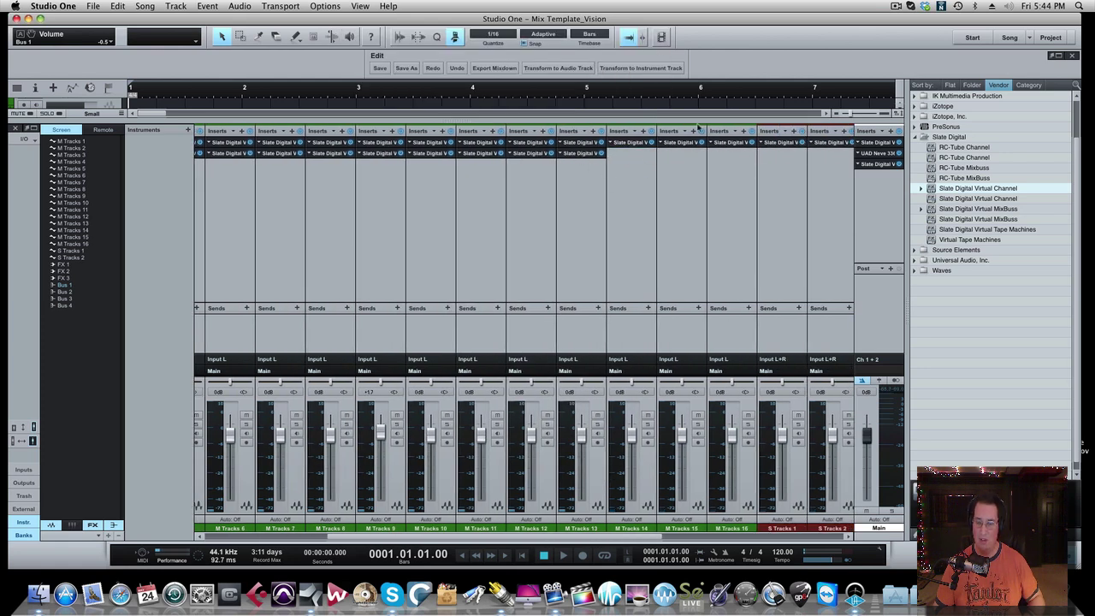
left_click(656, 38)
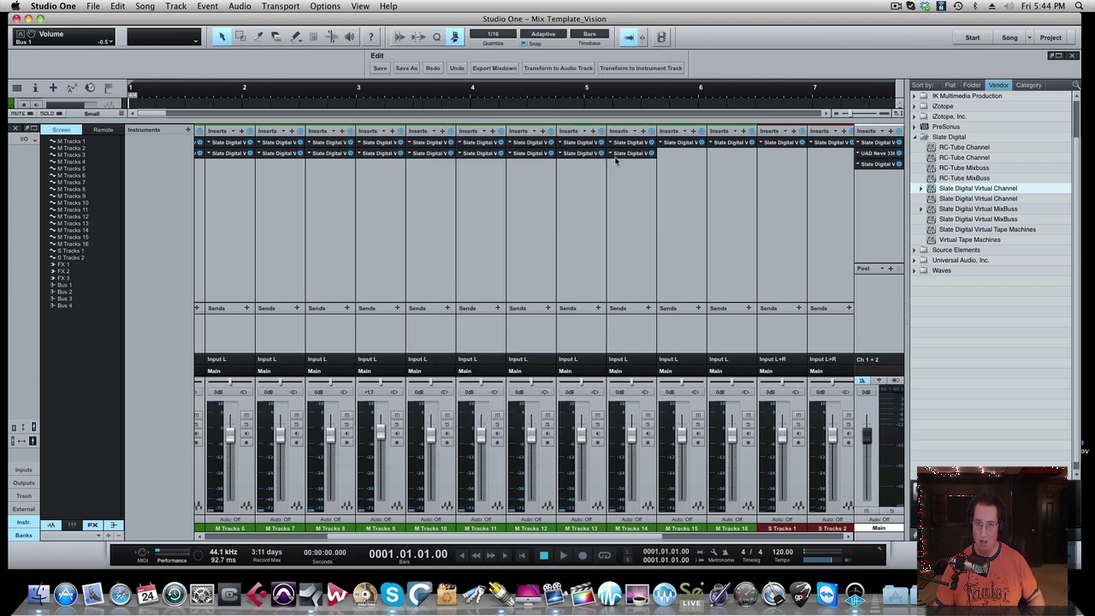
left_click_drag(621, 159, 659, 152)
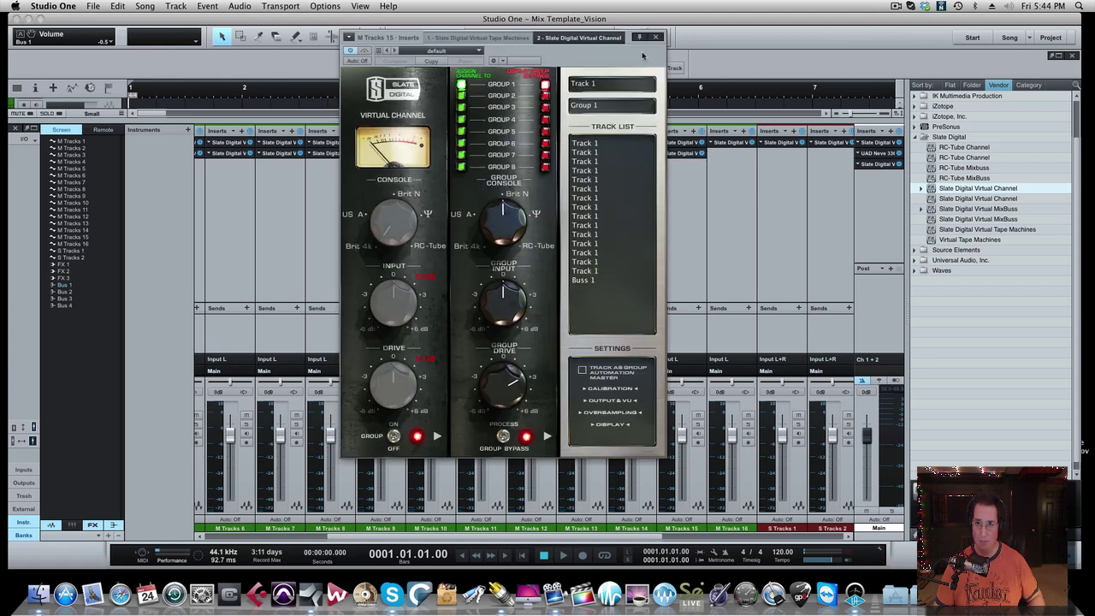
left_click(655, 38)
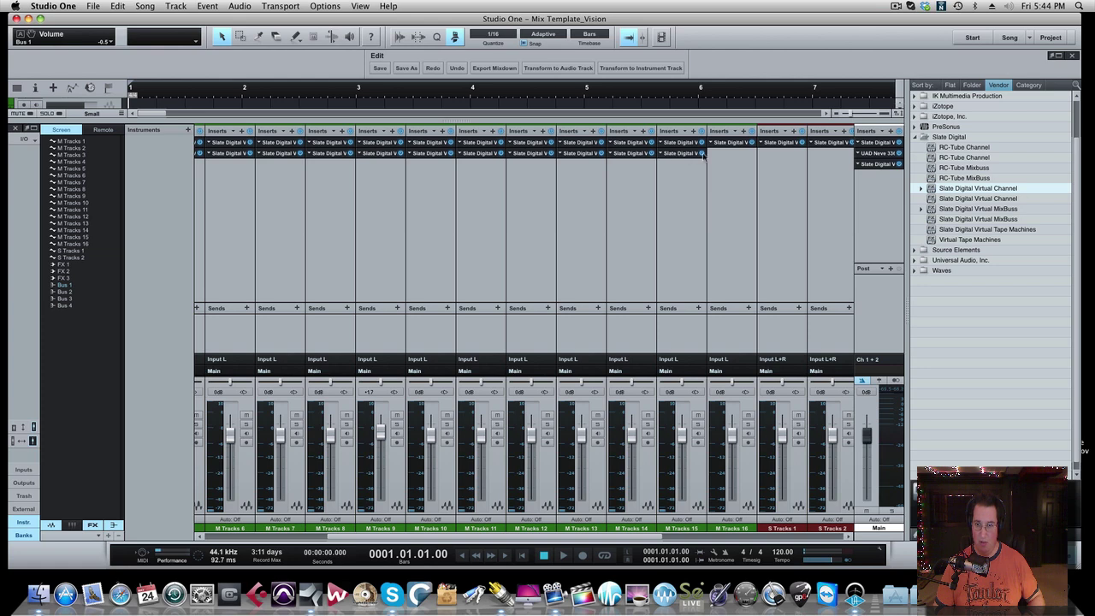
Add Slate Digital Virtual Channel as the second insert on M Tracks 16, S Tracks 1 and S Tracks 2.
left_click_drag(719, 154, 769, 154)
left_click(656, 37)
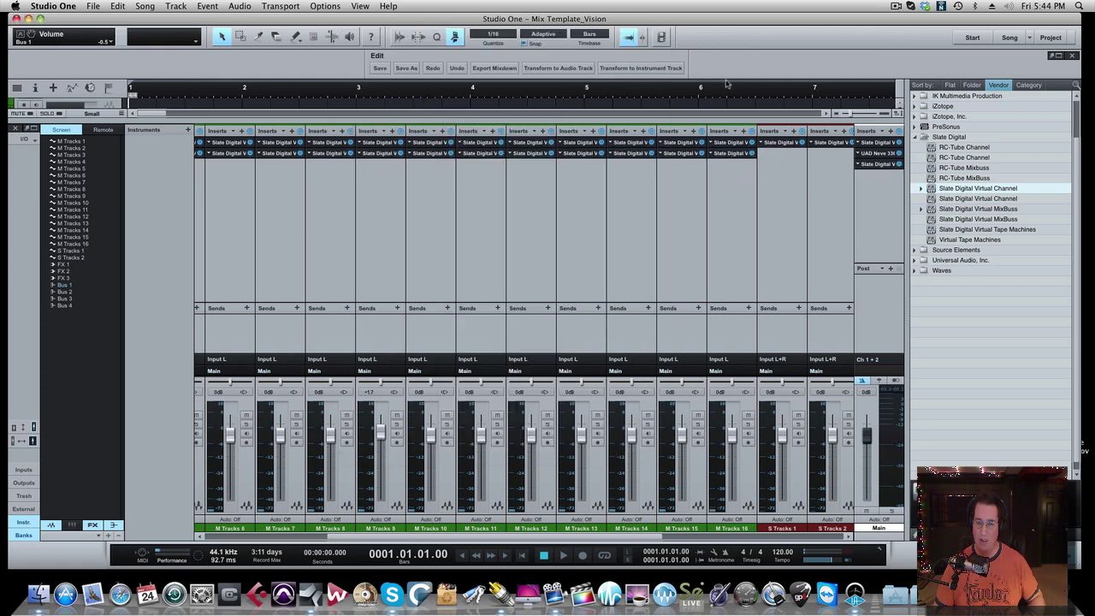
left_click(655, 38)
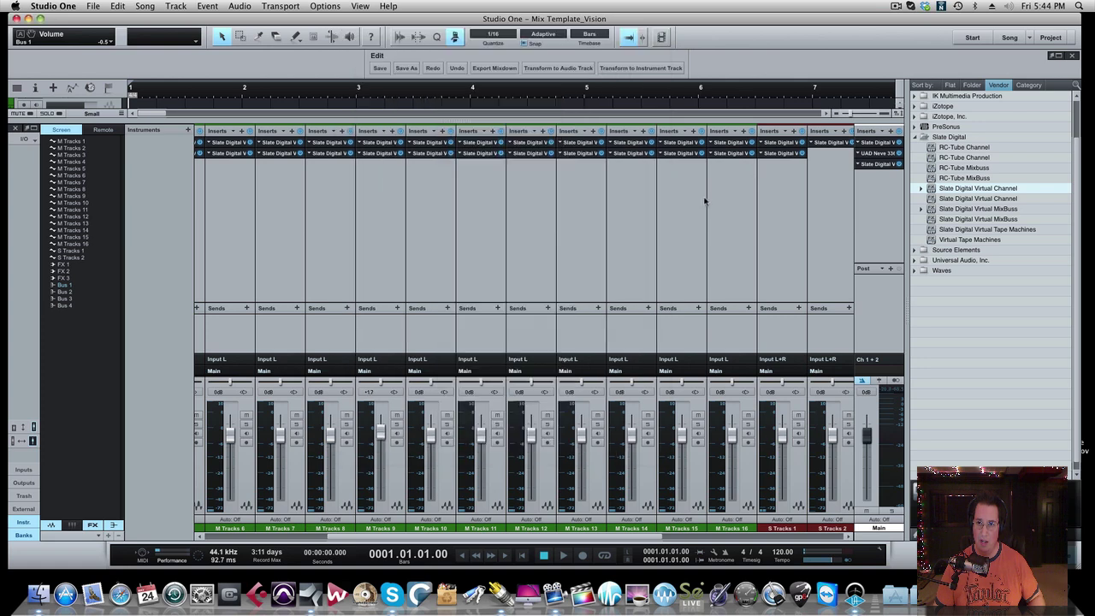
scroll(705, 201, "right", 2)
left_click_drag(978, 188, 732, 158)
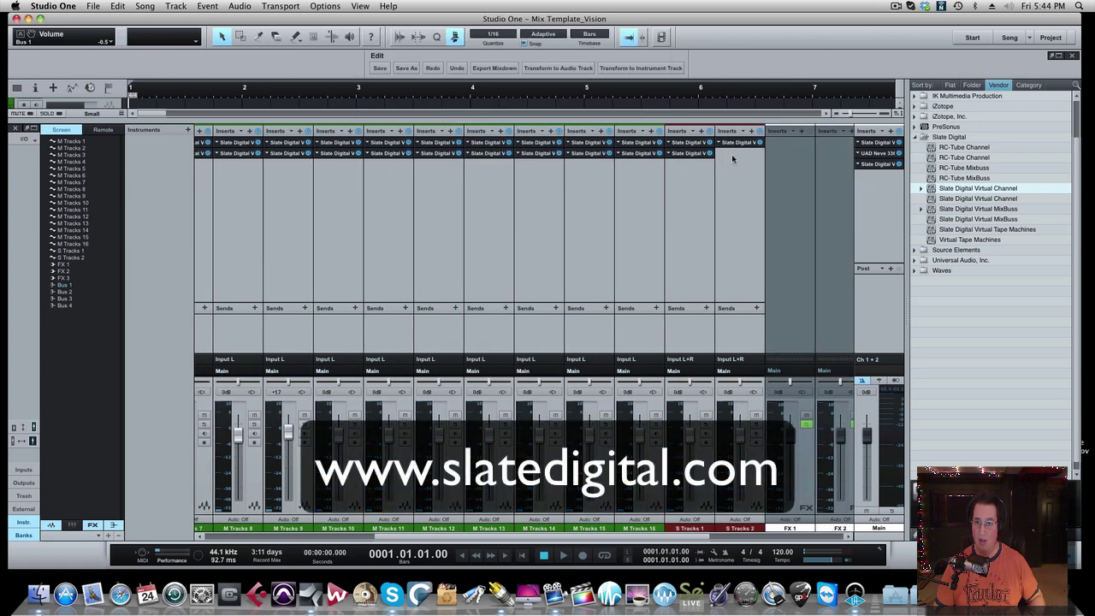
left_click(656, 37)
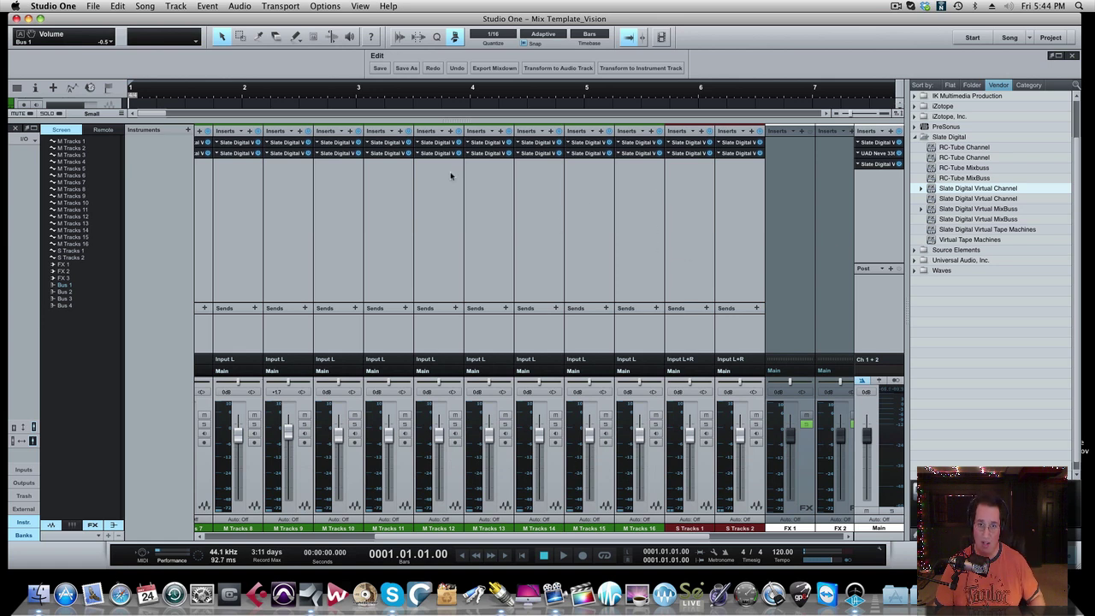
scroll(450, 171, "left", 10)
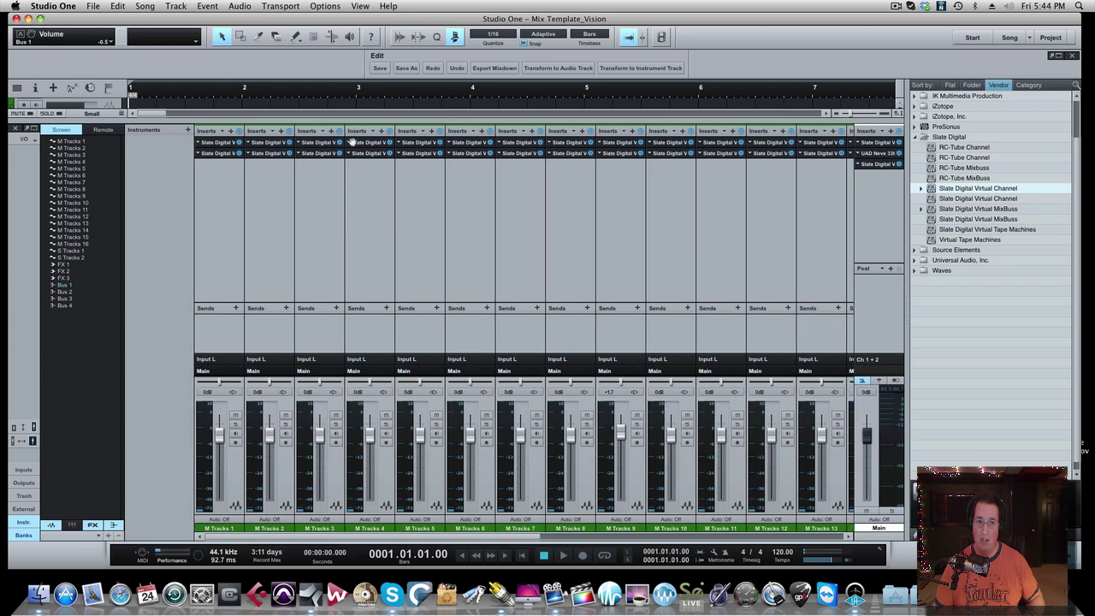
scroll(534, 207, "right", 9)
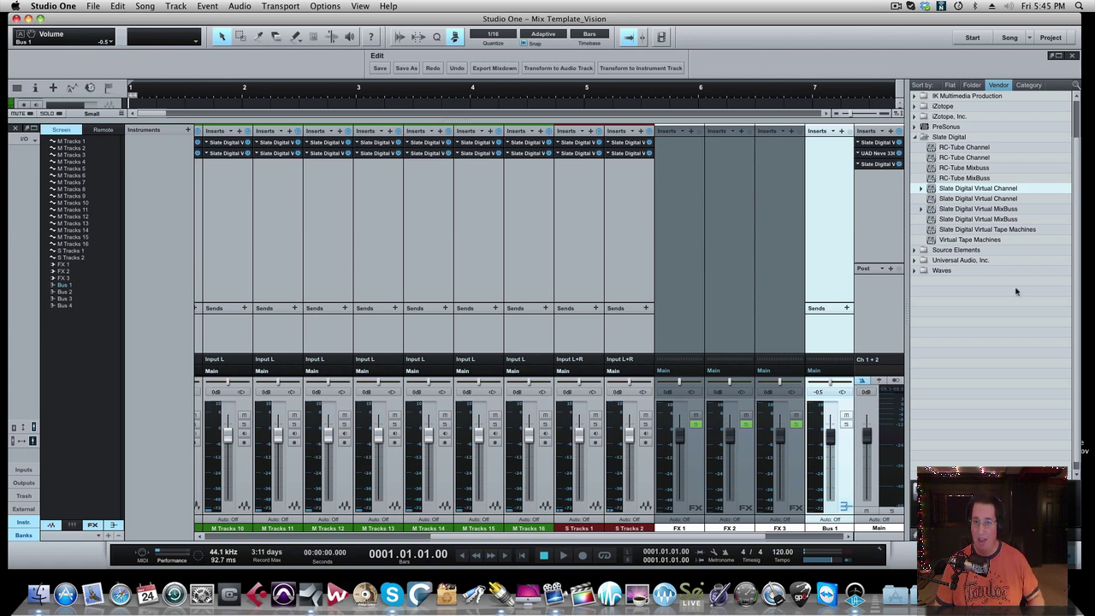
scroll(377, 239, "left", 7)
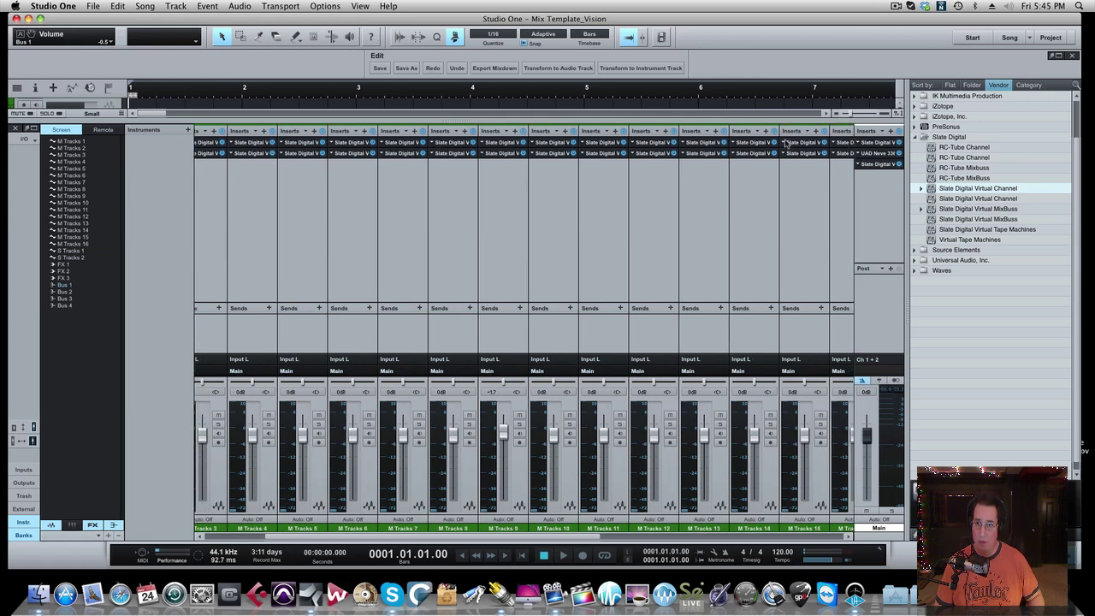
scroll(533, 244, "left", 3)
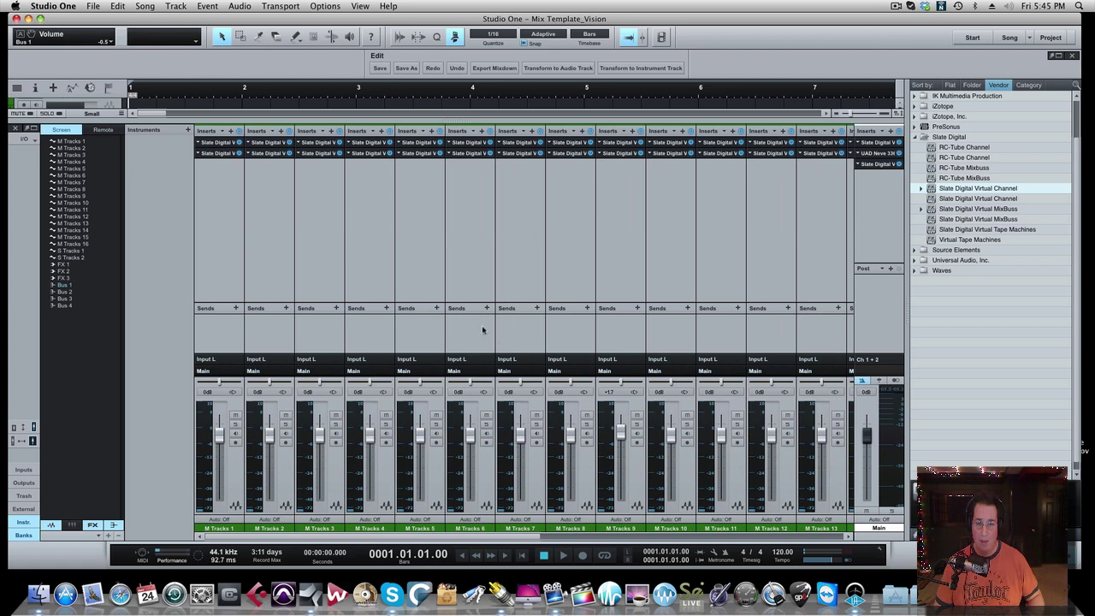
Save the song as a template, replacing the existing Mix Template_Vision song template.
left_click(94, 7)
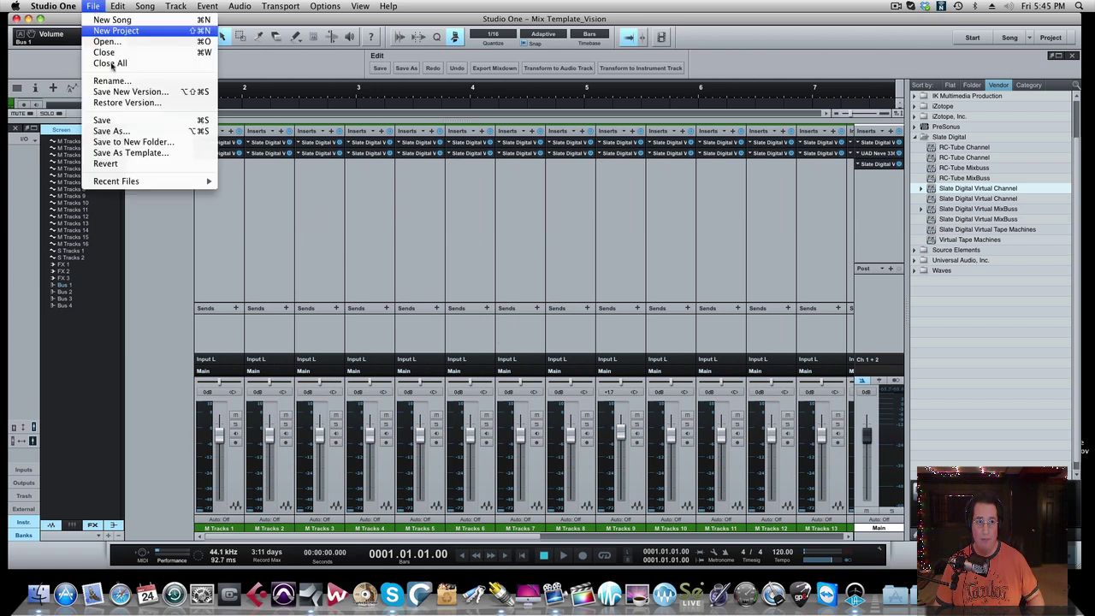
left_click(124, 153)
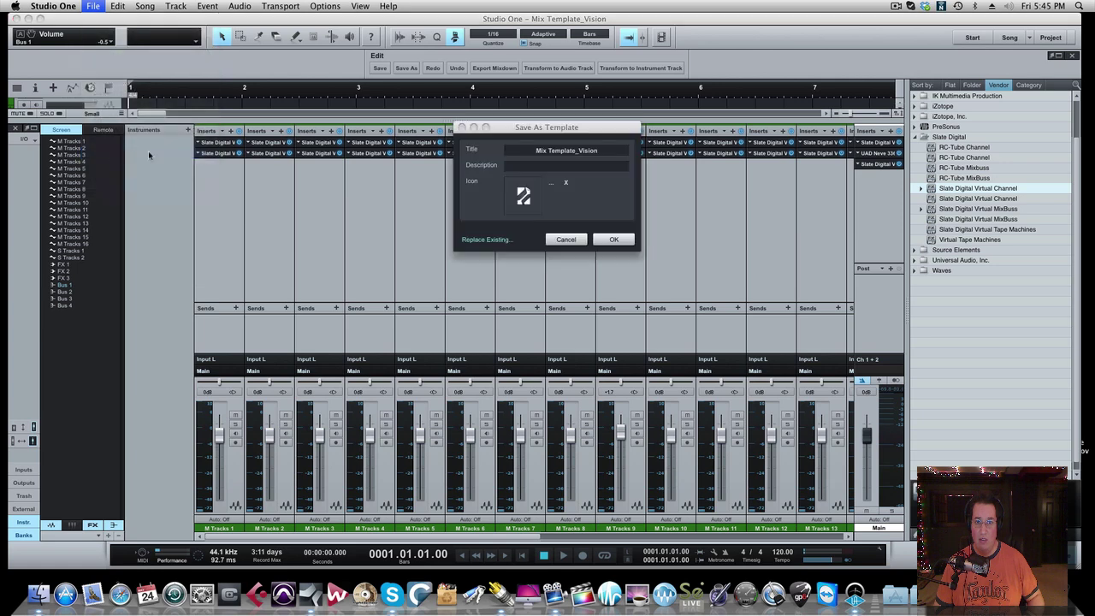
left_click(482, 242)
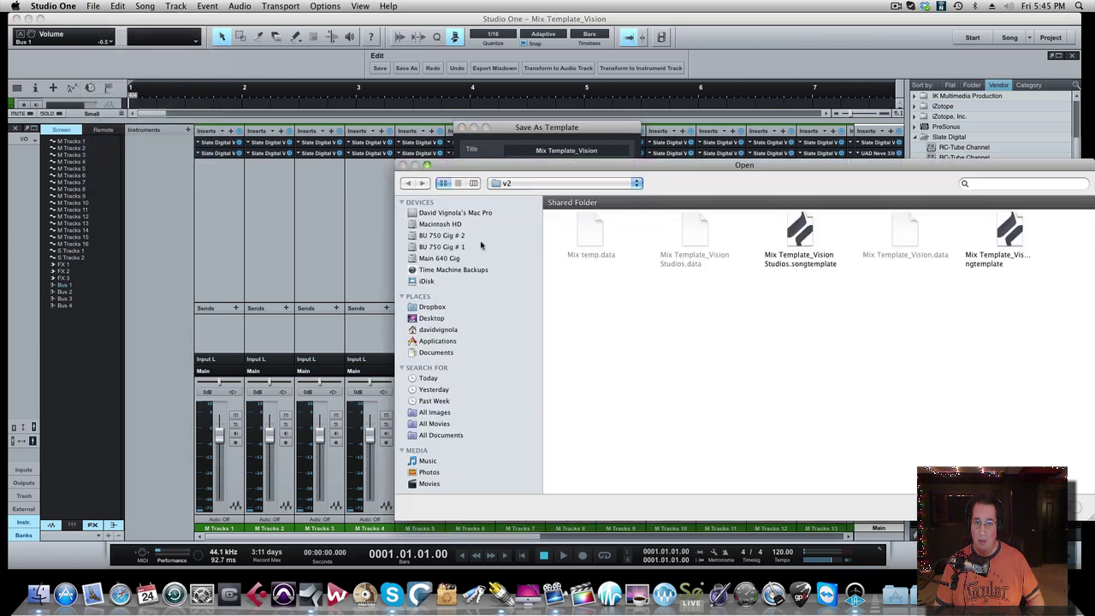
left_click_drag(886, 174, 682, 133)
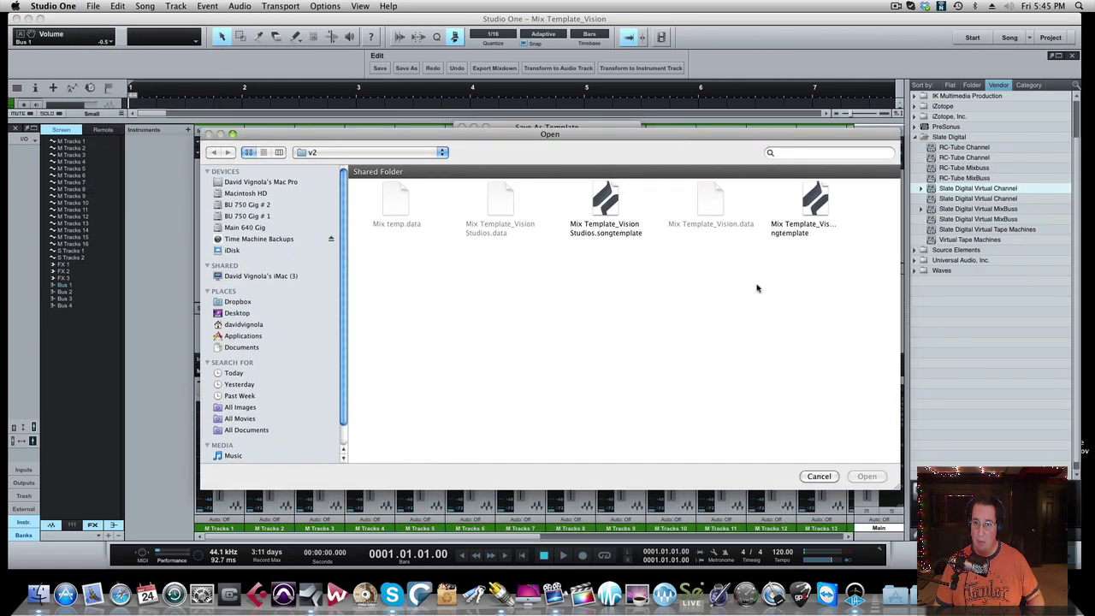
left_click(814, 205)
left_click(866, 477)
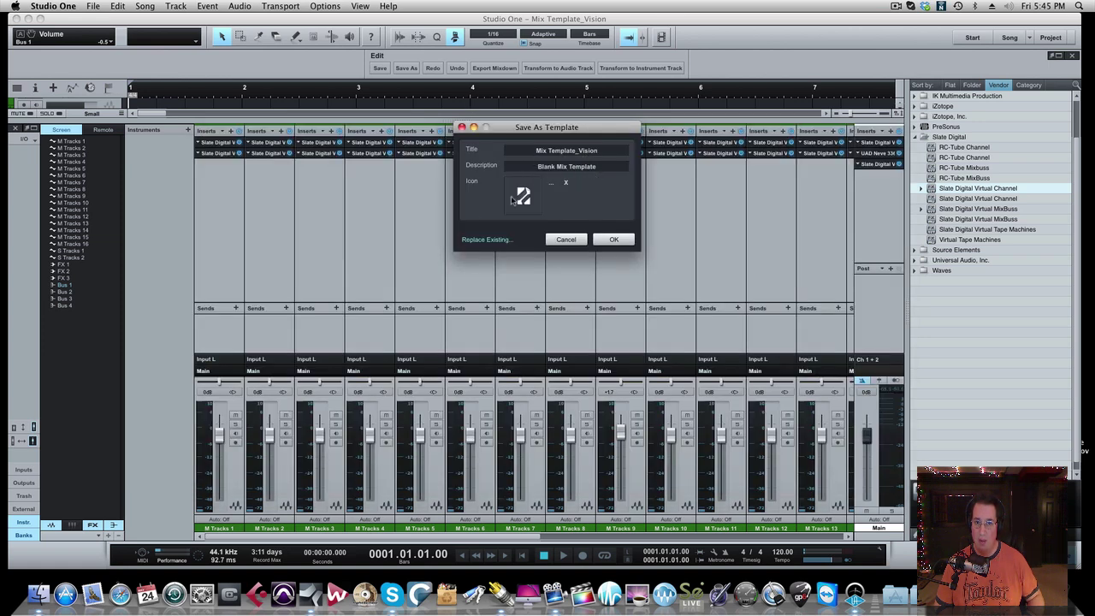
left_click(614, 240)
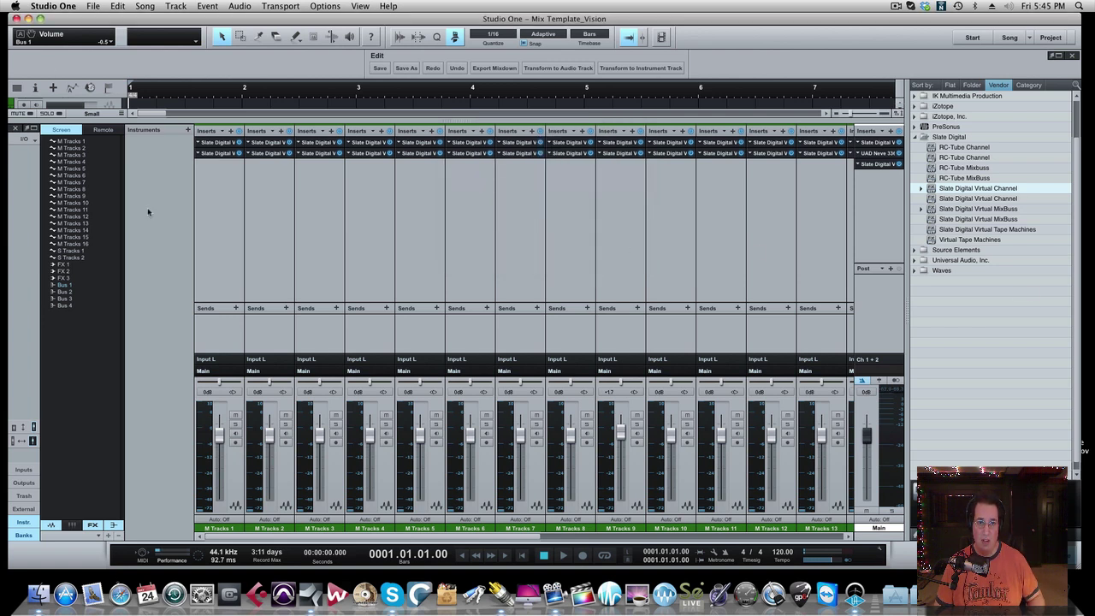
Save the song, close Studio One and relaunch it to the start page.
left_click(379, 67)
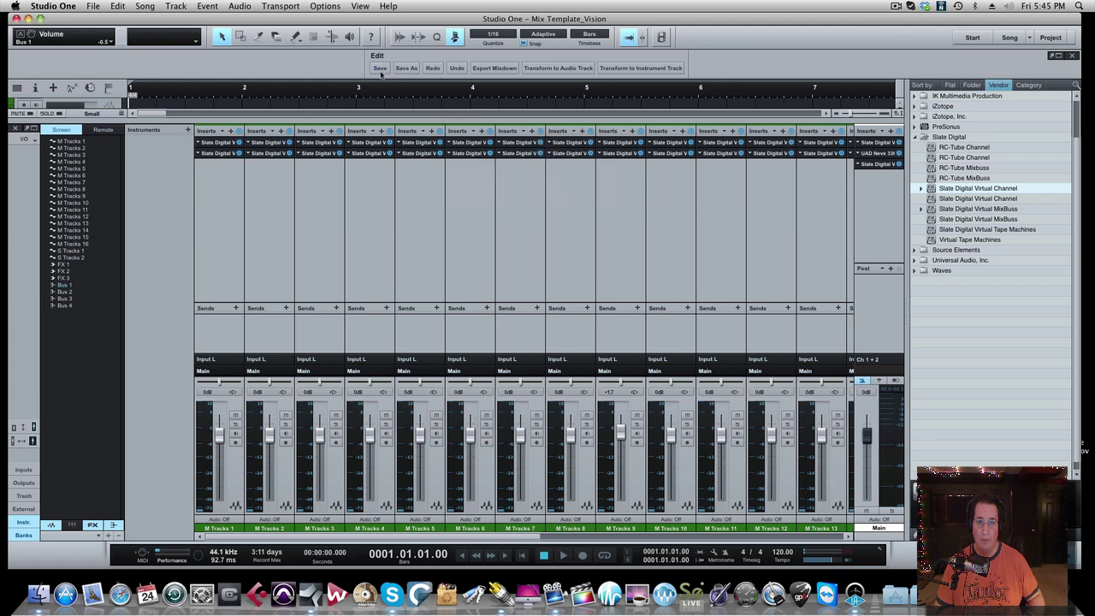
left_click(17, 17)
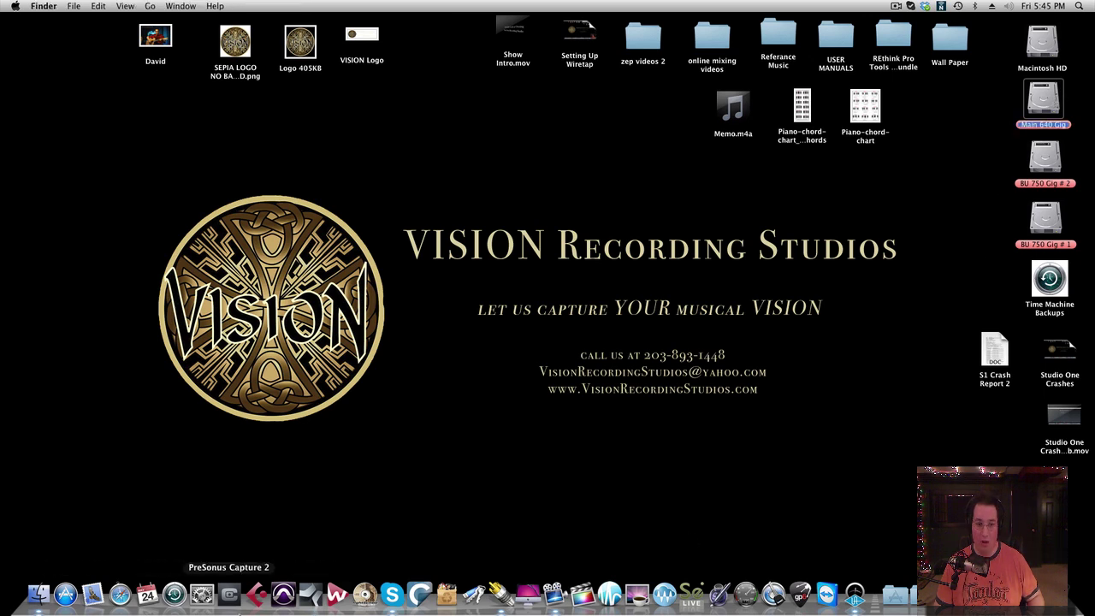
left_click(311, 594)
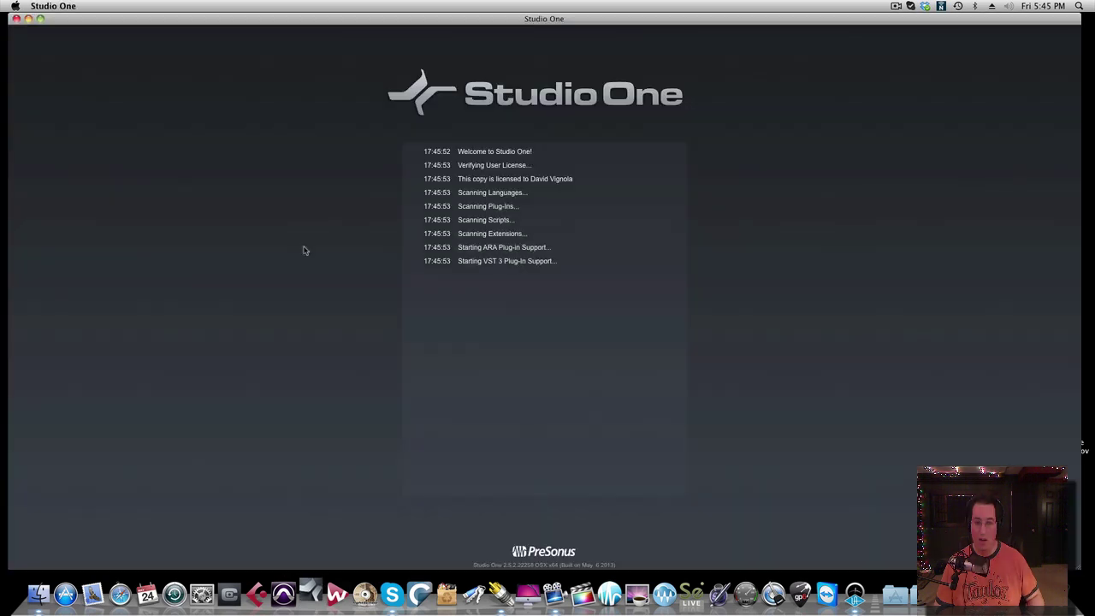
left_click(545, 262)
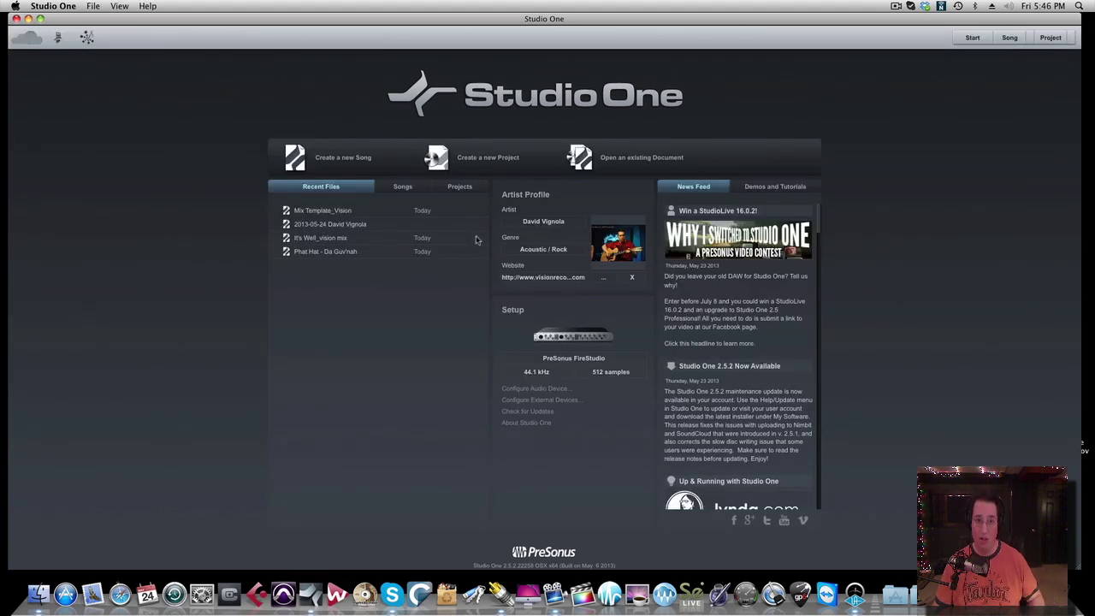
Start a new song from the Mix Template_Vision template, stored in Main 640 Gig/Studio One/Studio One Songs/2013/Songs.
left_click(341, 159)
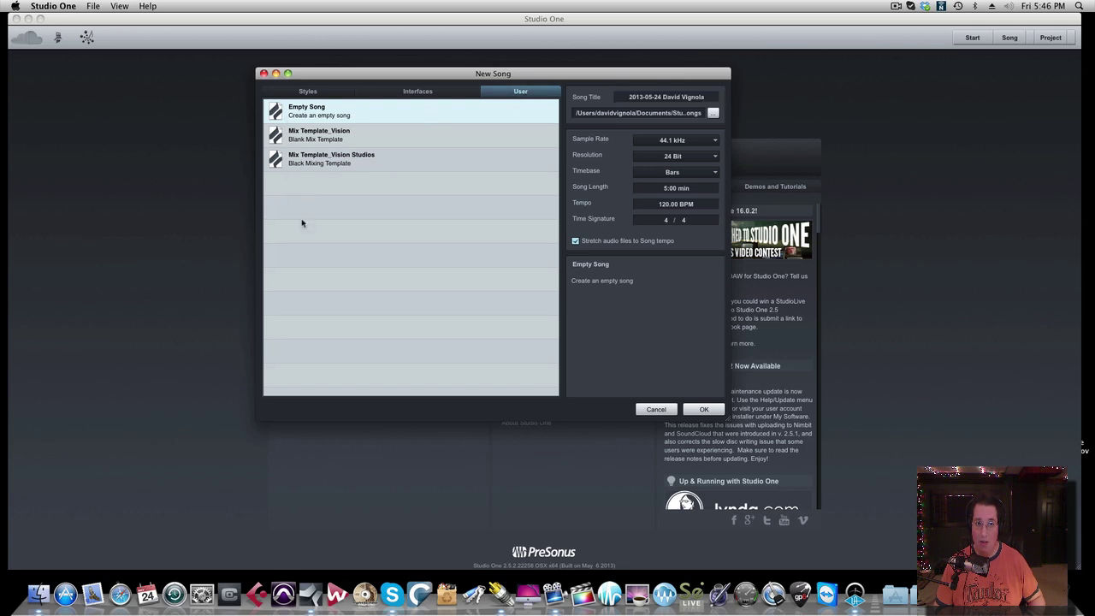
left_click(310, 136)
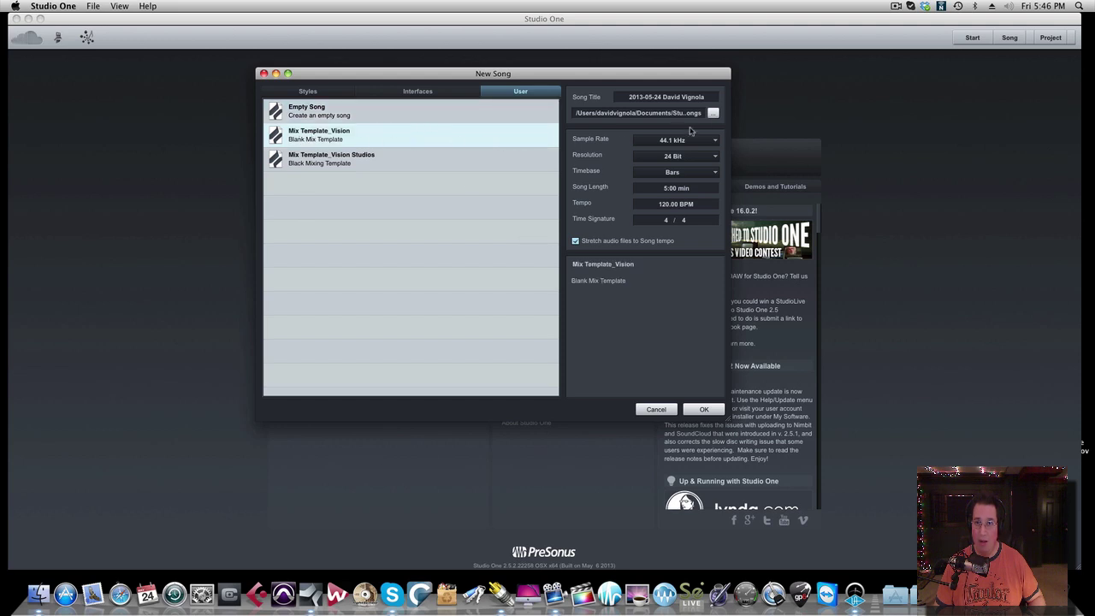
left_click(713, 114)
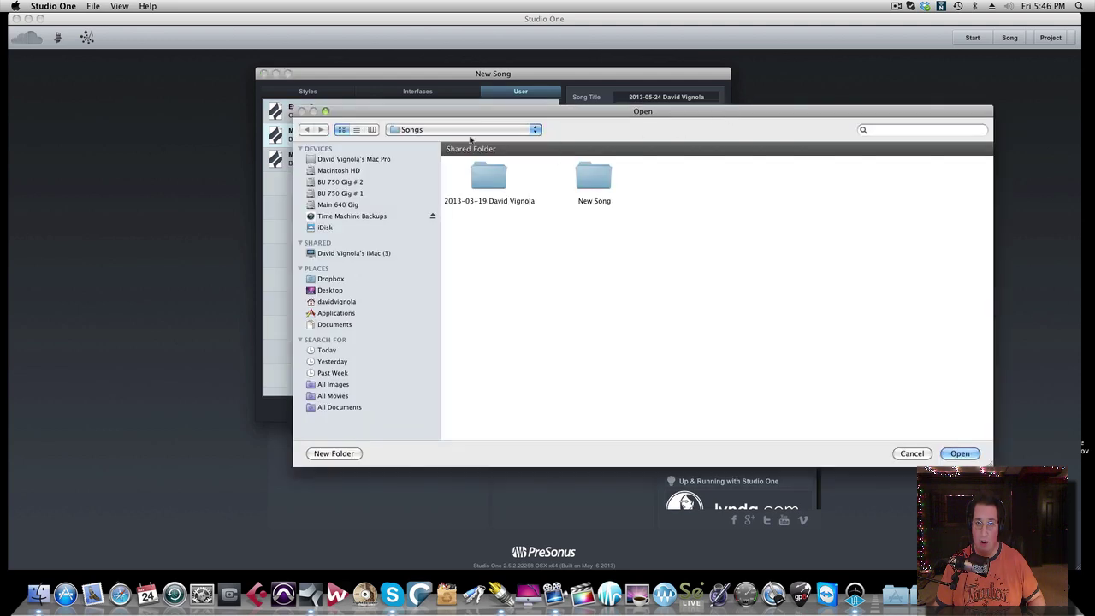
left_click(351, 207)
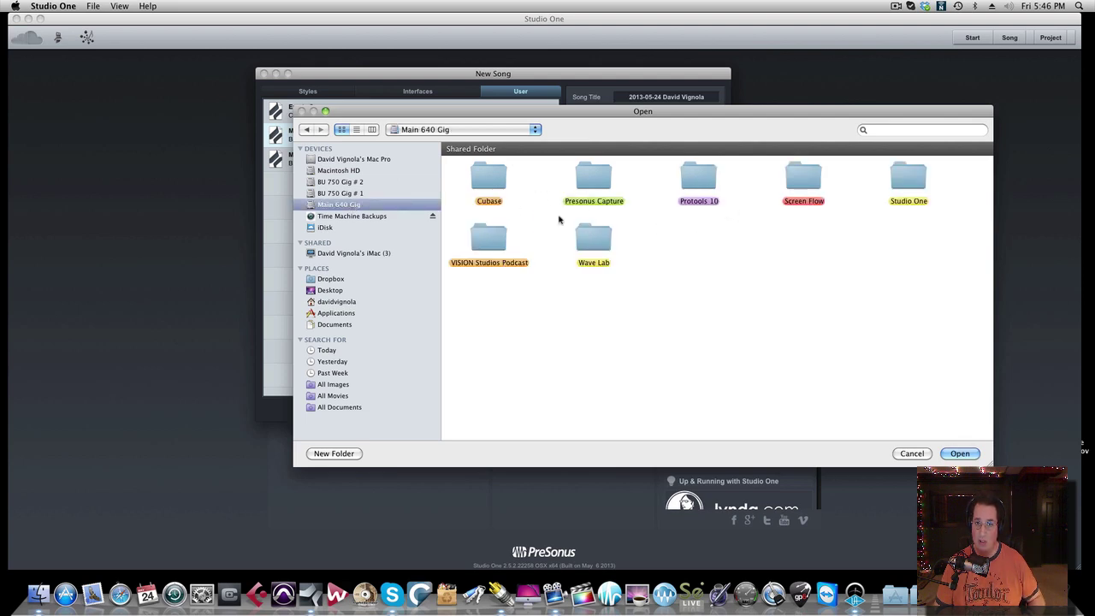
double_click(913, 180)
double_click(492, 176)
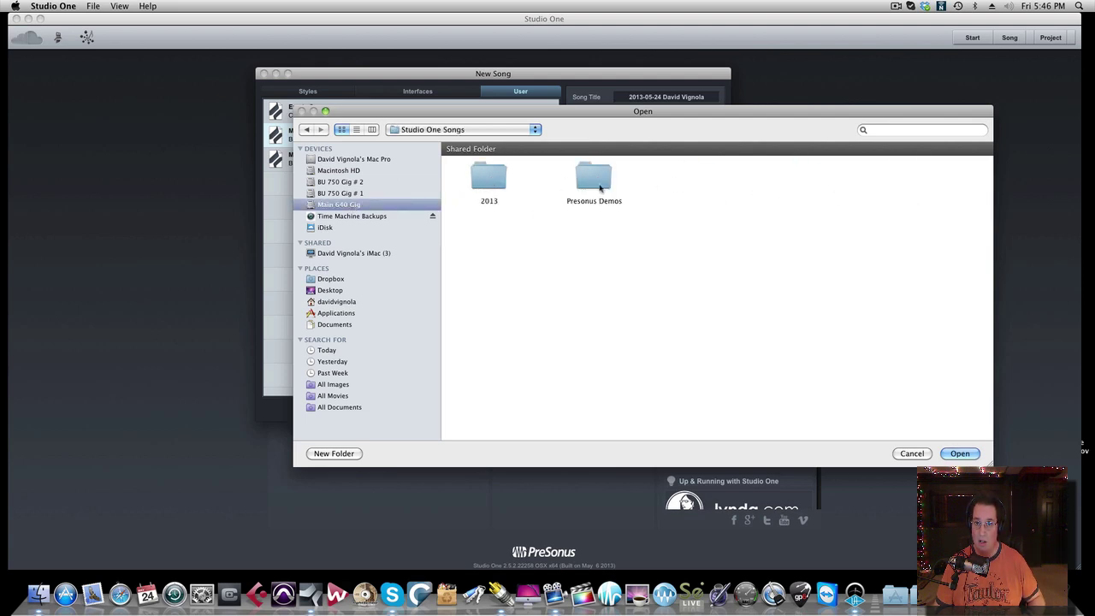
left_click(477, 175)
double_click(476, 175)
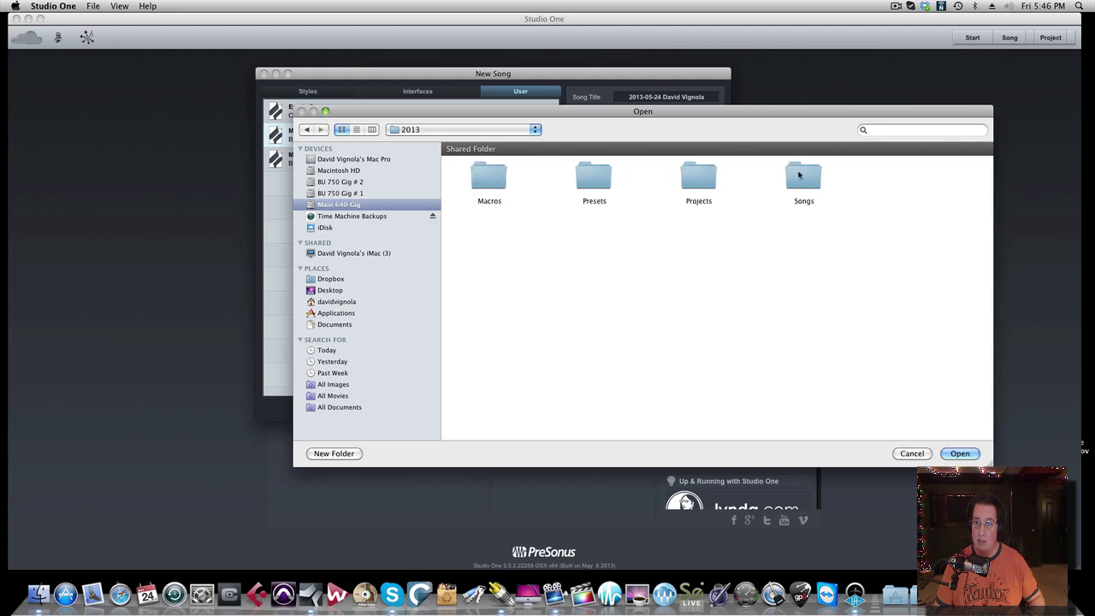
double_click(801, 173)
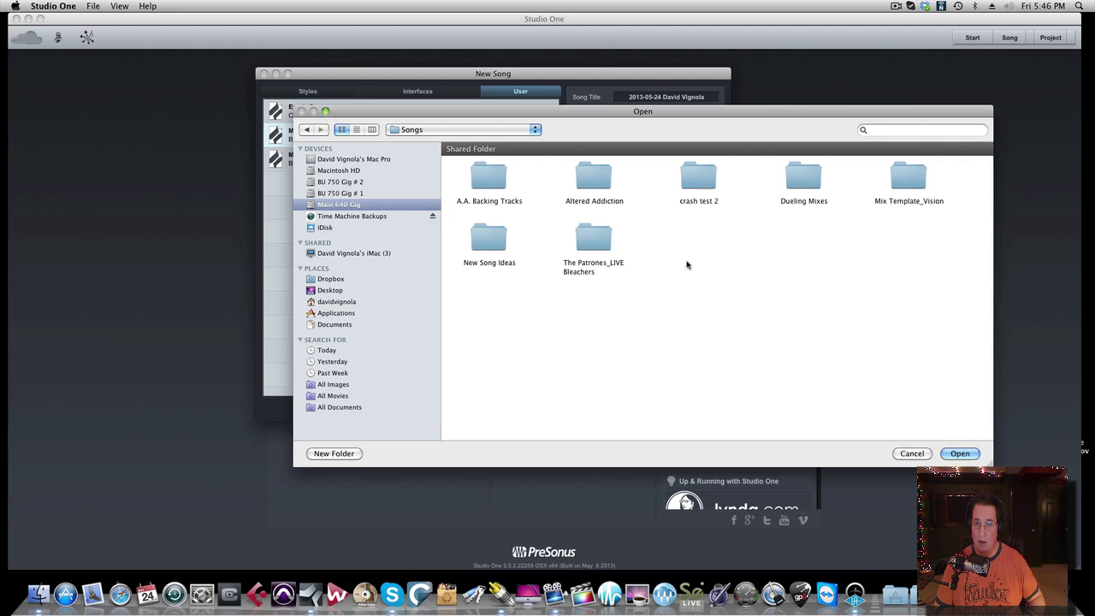
left_click(958, 453)
Title the new song "Mix Temple Lesson" and create it.
left_click(658, 96)
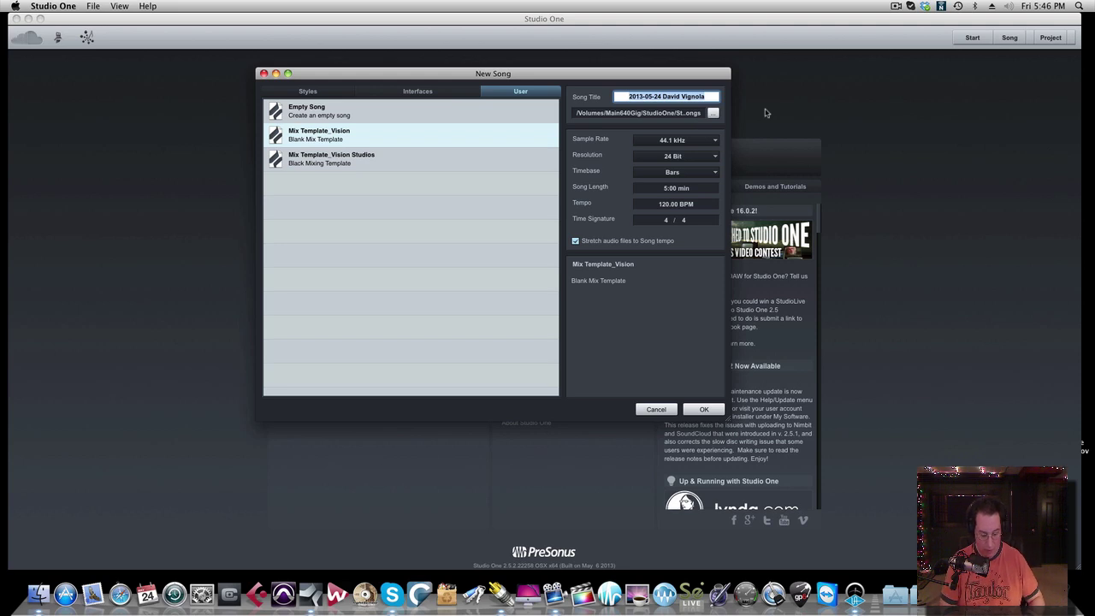
type("Mix T")
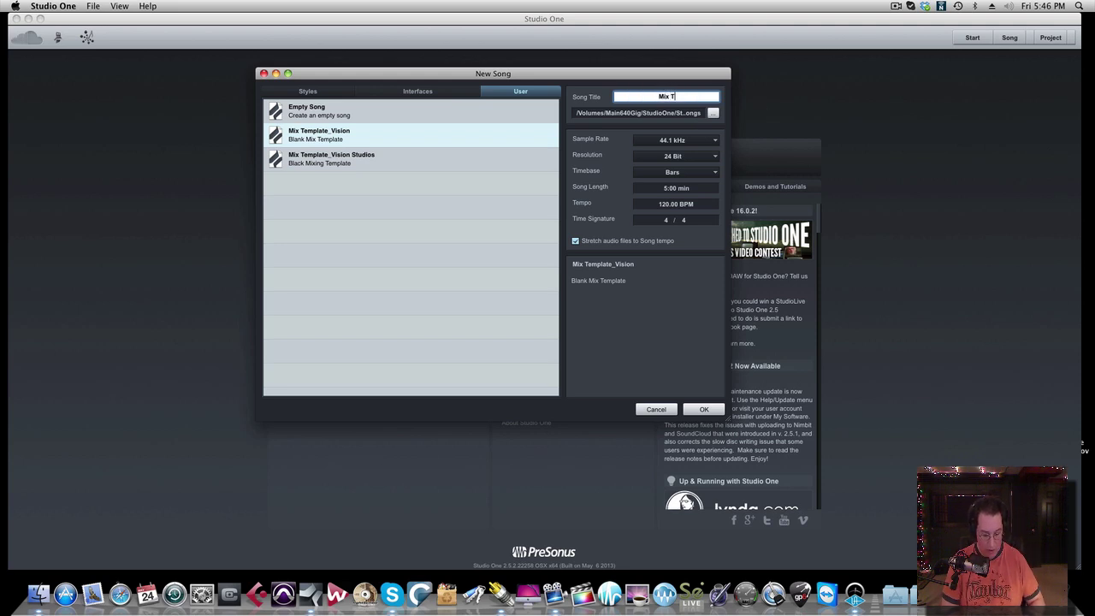
type("emple")
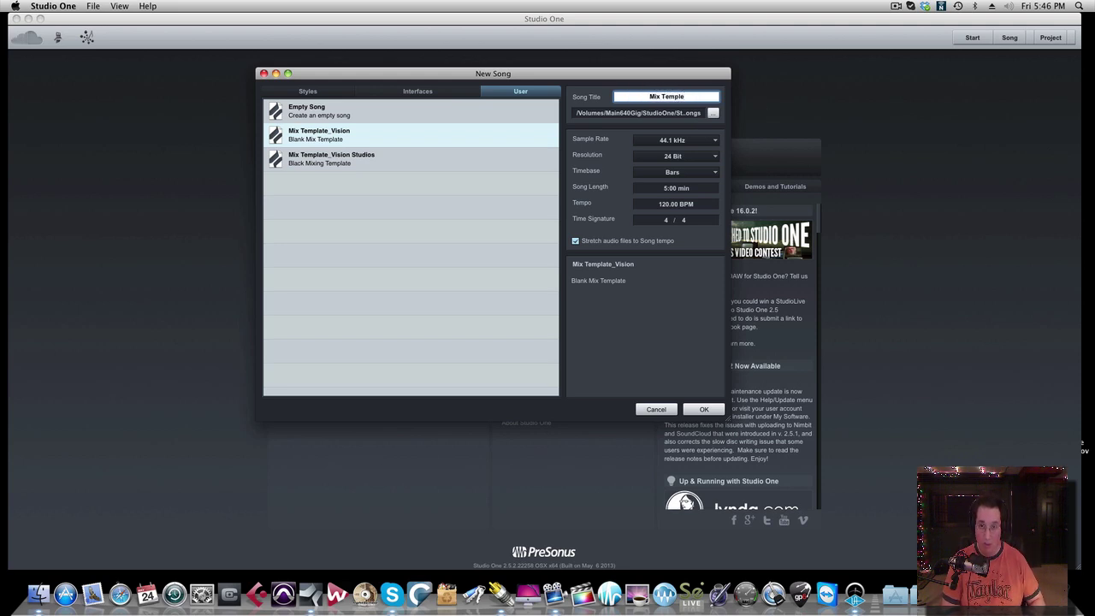
type(" Lesson")
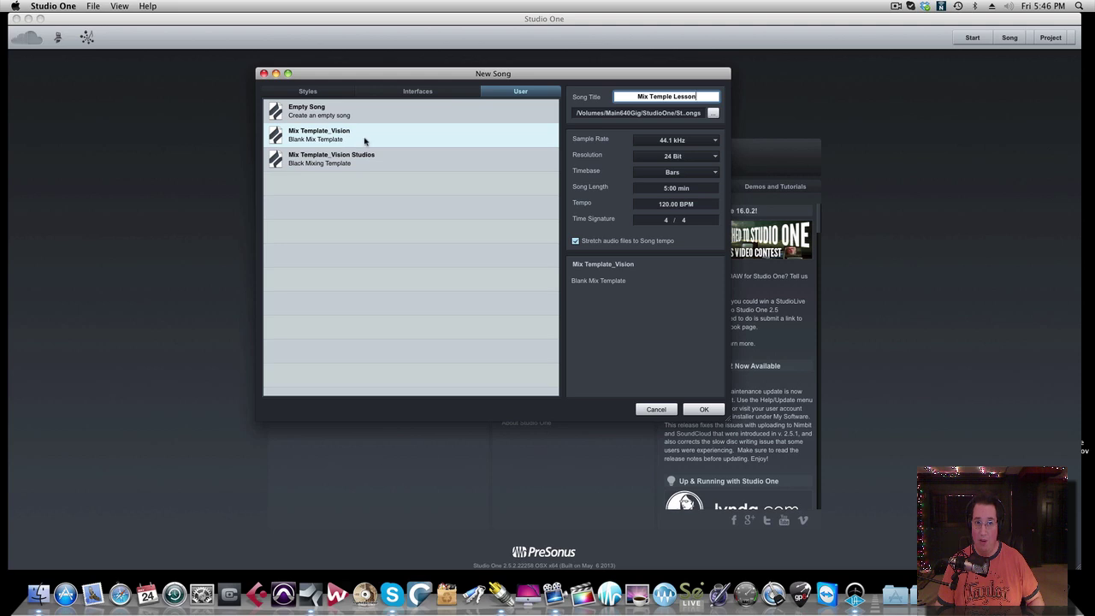
left_click(703, 410)
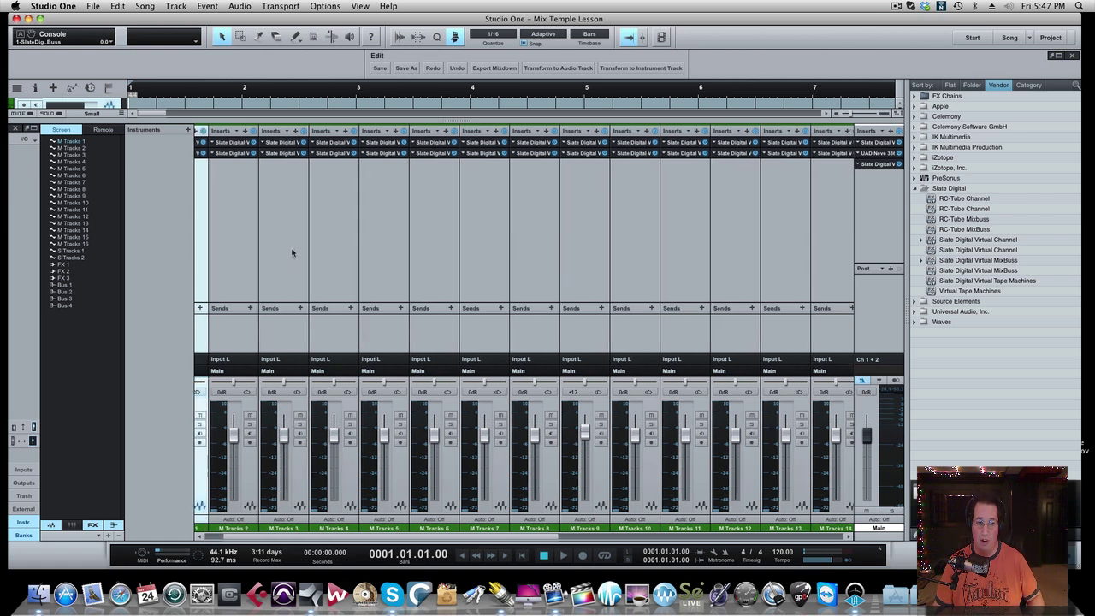
Reduce the console to its small view and look through the arrangement's track list from M Tracks 1 to S Tracks 2.
left_click(13, 432)
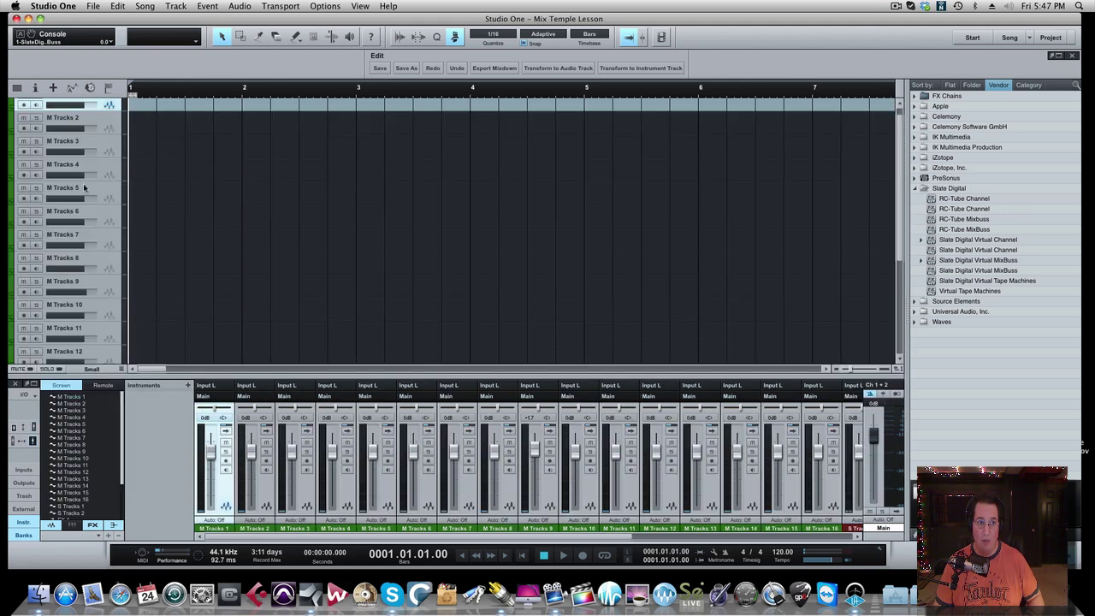
scroll(178, 226, "down", 5)
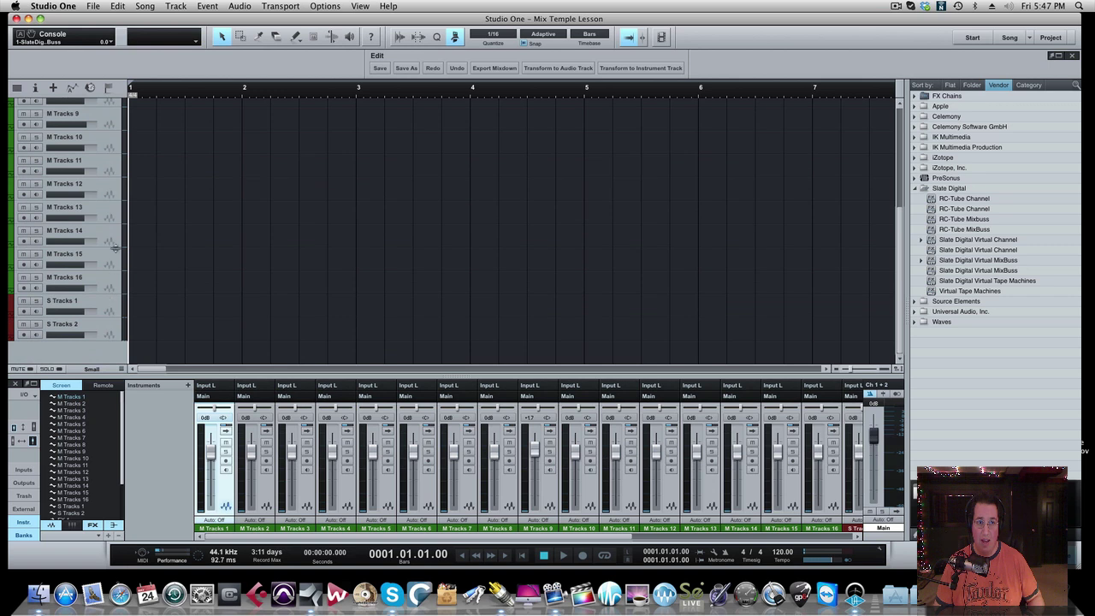
scroll(286, 201, "up", 6)
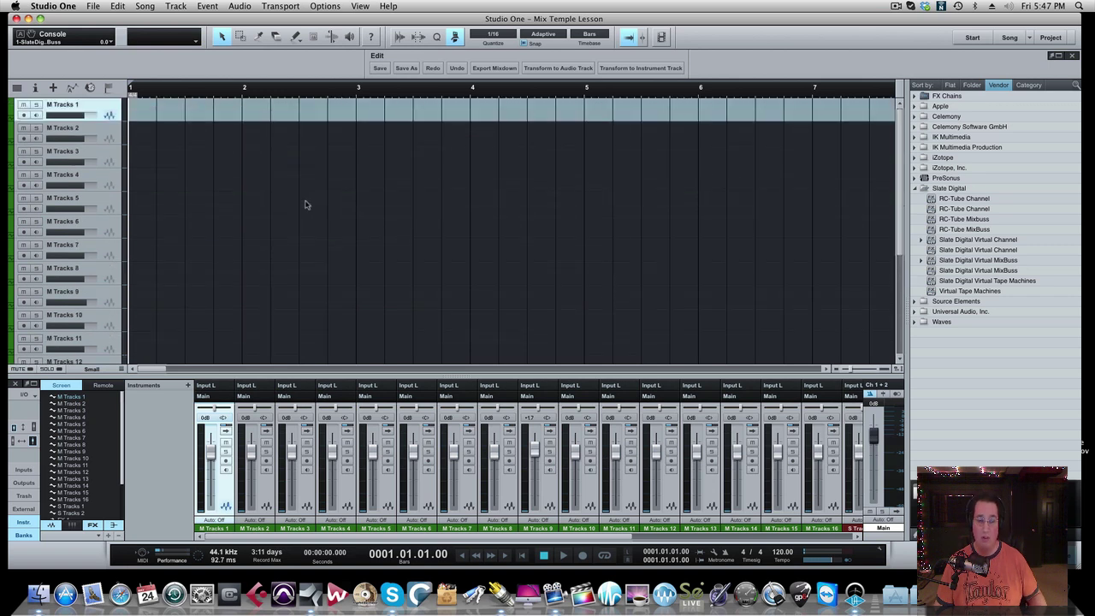
scroll(287, 240, "down", 5)
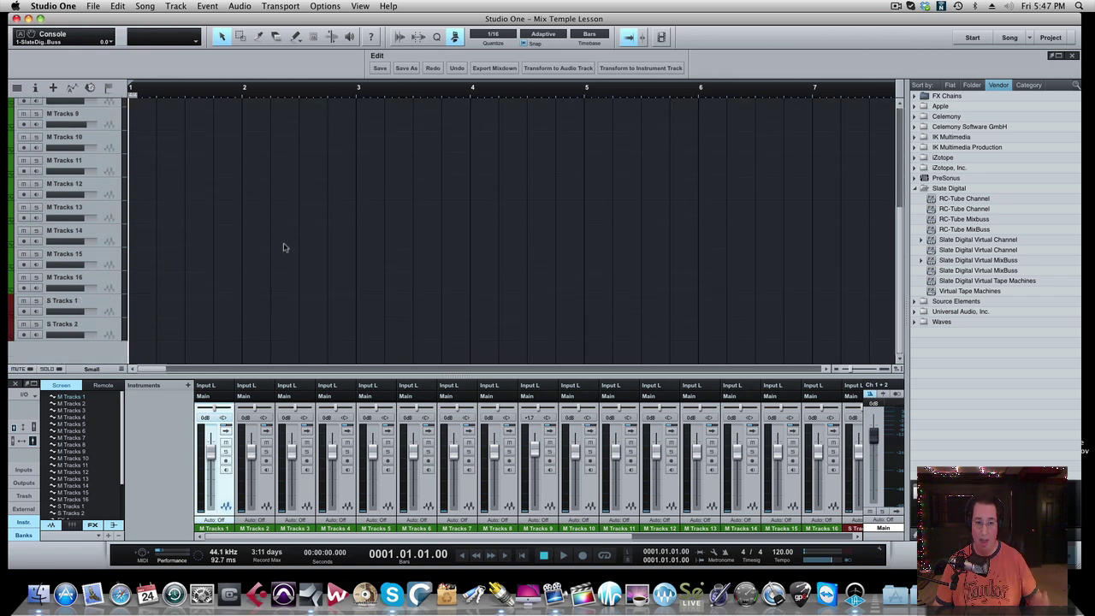